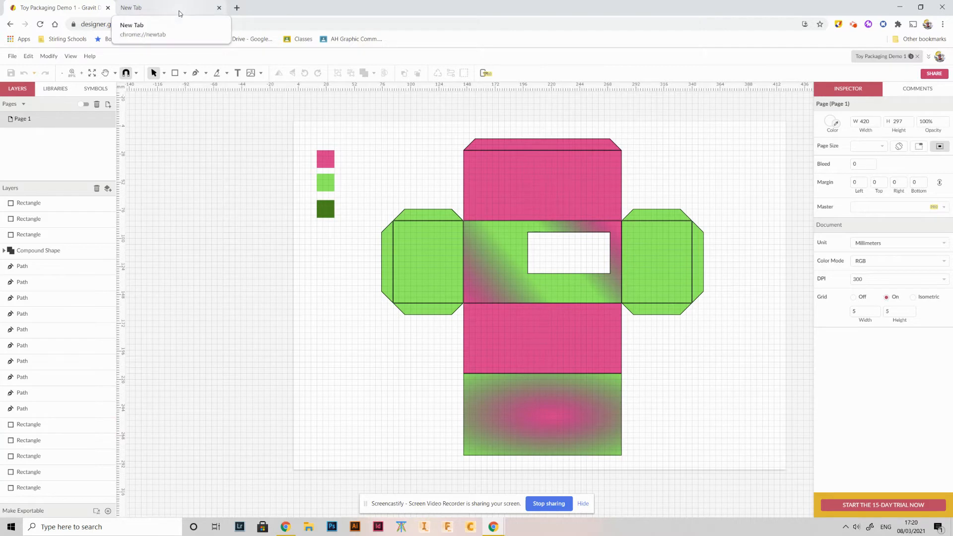
# Search the web for "gravit login" and open the Gravit Designer site from the results.
pyautogui.write('garvit')
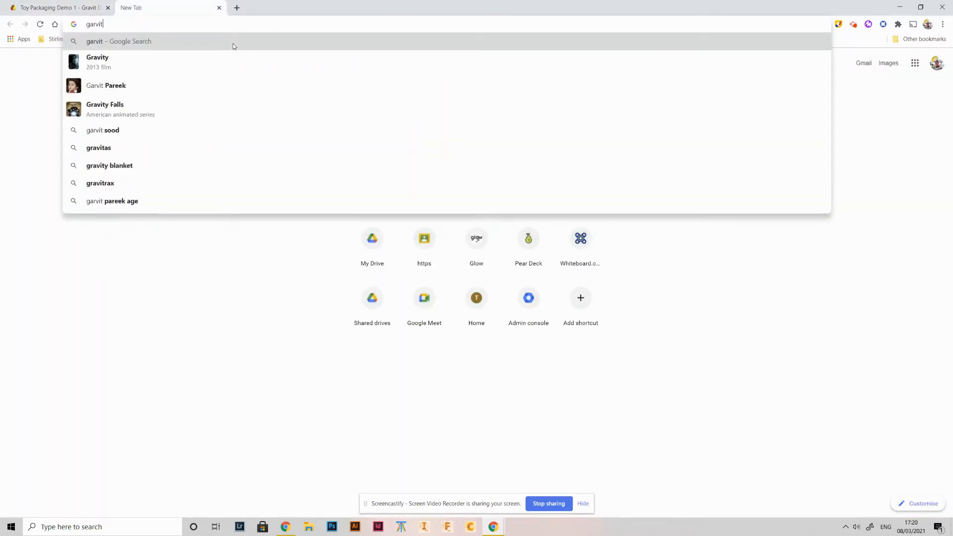
pyautogui.press('Return')
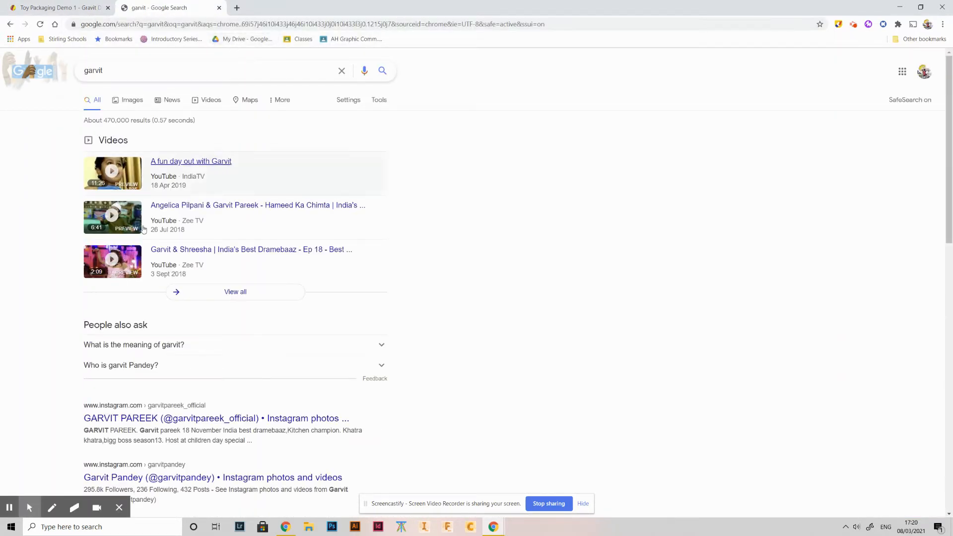
pyautogui.click(152, 71)
pyautogui.moveTo(107, 70); pyautogui.dragTo(76, 82)
pyautogui.write('gravit')
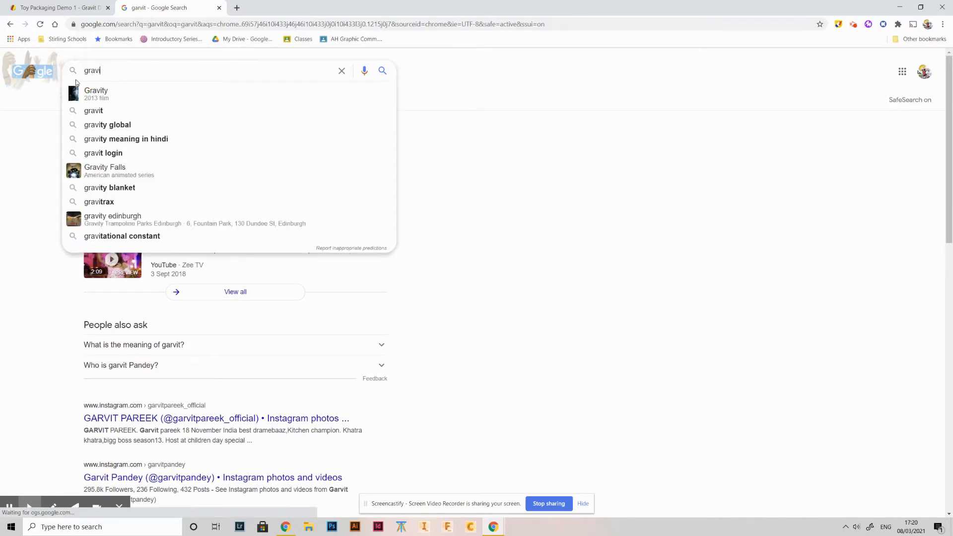
pyautogui.click(80, 90)
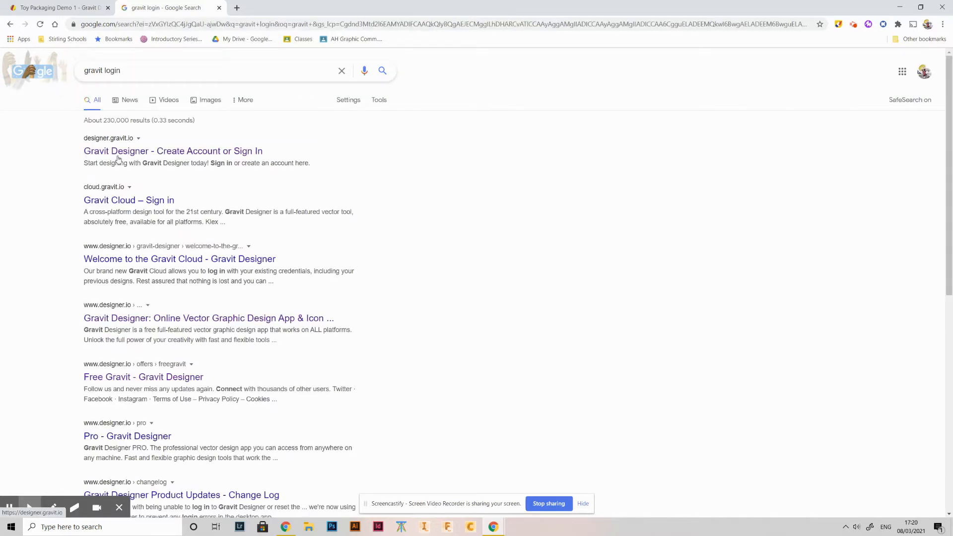
pyautogui.click(117, 155)
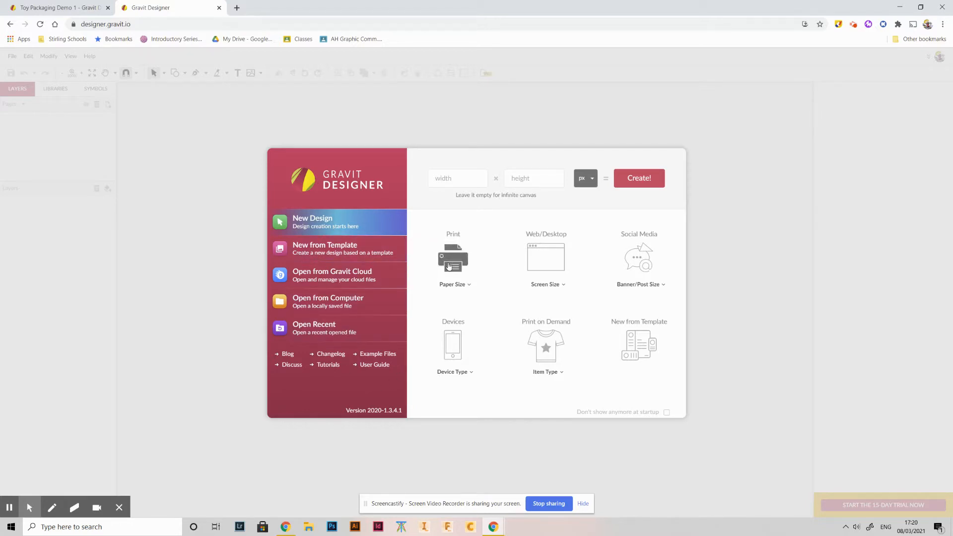
# Create a new A3 print document and switch the page to landscape, 420 x 297 mm.
pyautogui.click(449, 266)
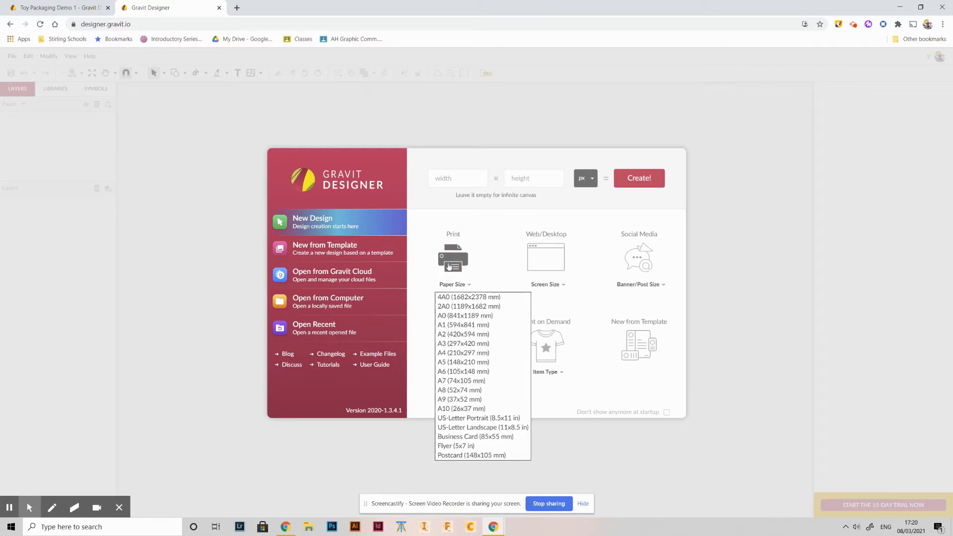
pyautogui.click(463, 343)
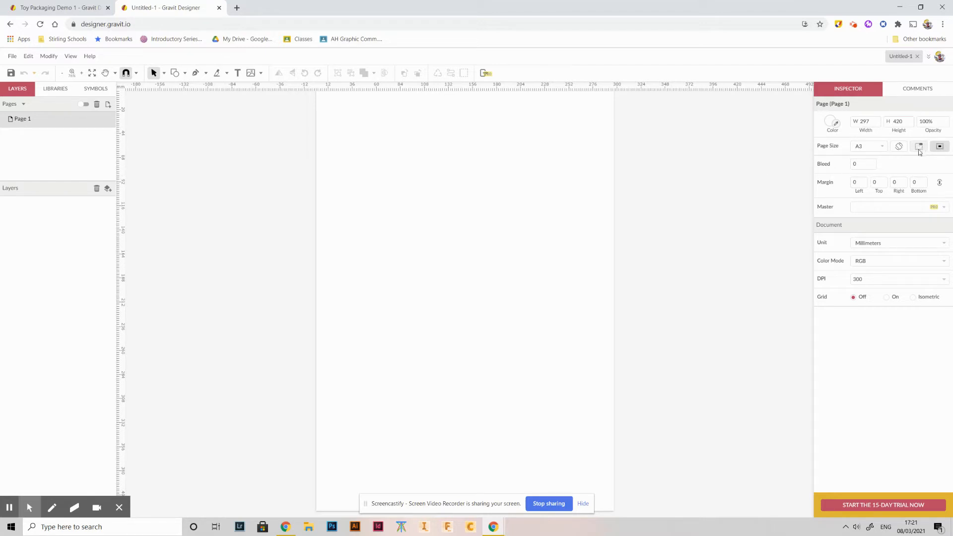
pyautogui.click(902, 149)
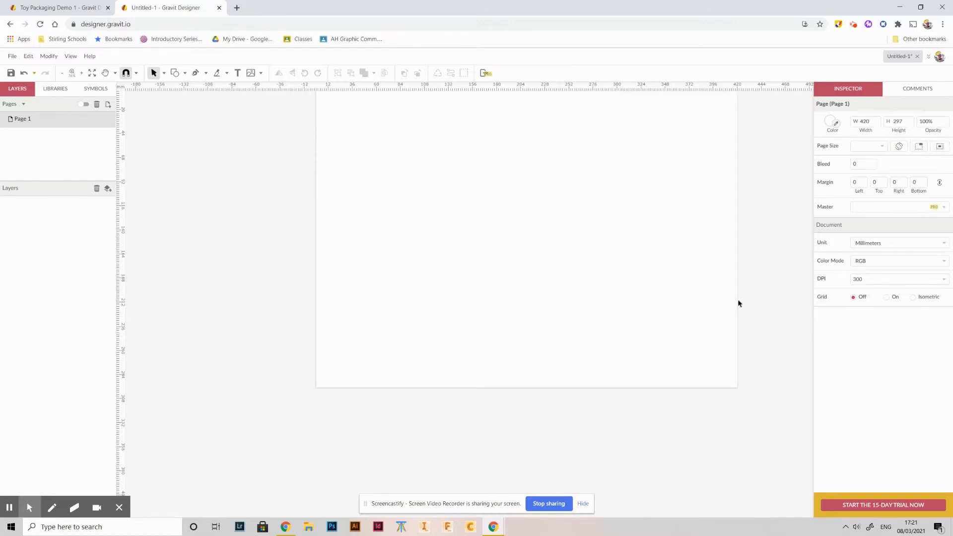
pyautogui.scroll(-1, 542, 255)
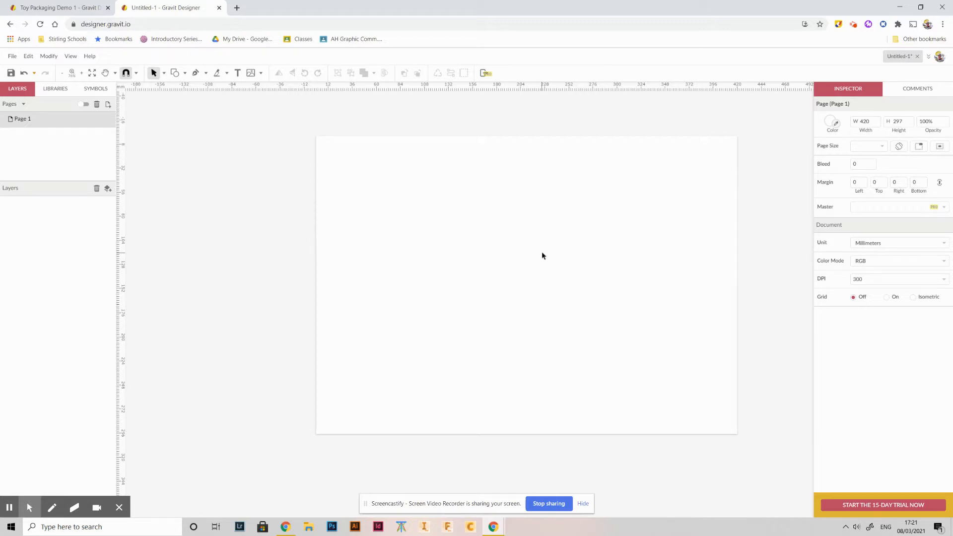
# Show the canvas grid and set its width and height to 5 mm.
pyautogui.click(71, 56)
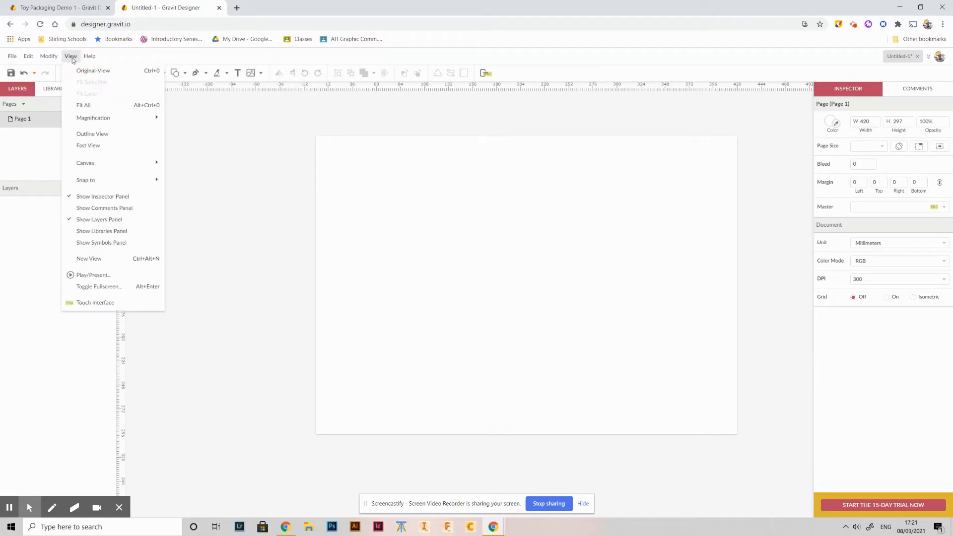
pyautogui.moveTo(110, 168)
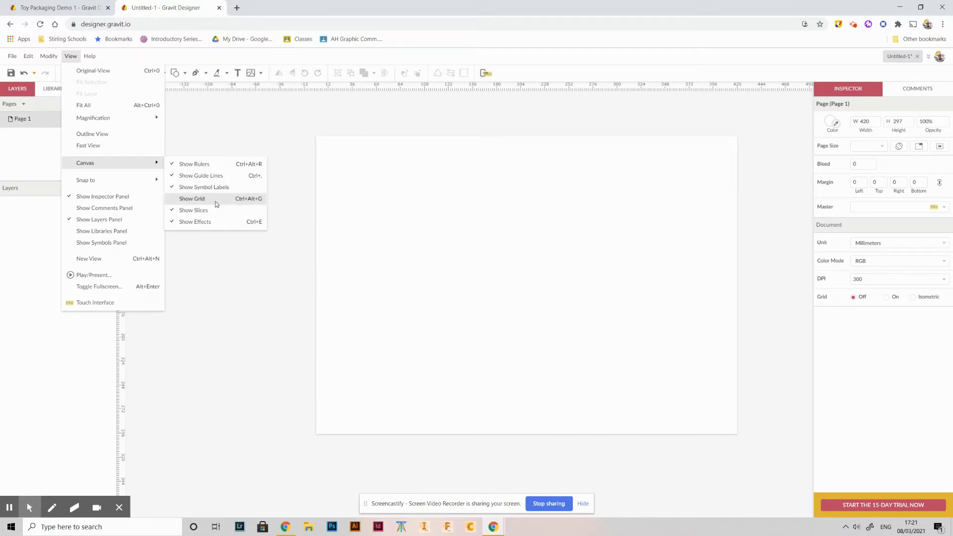
pyautogui.click(200, 201)
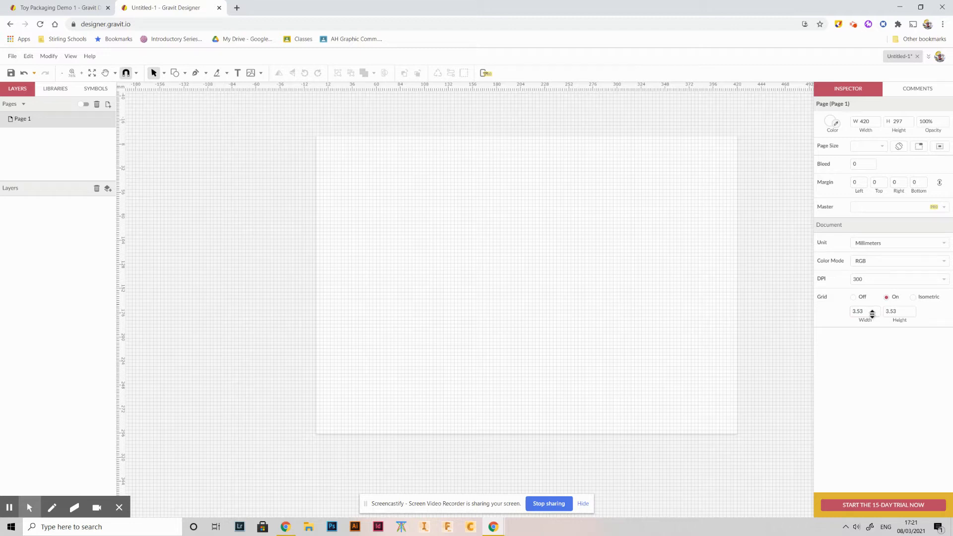
pyautogui.click(873, 314)
pyautogui.write('5')
pyautogui.click(894, 312)
pyautogui.write('5')
# Switch to Google Slides to examine the working rough in S3 DTP Planning Drawings, and return to Gravit Designer.
pyautogui.hotkey('alt', 'Tab')
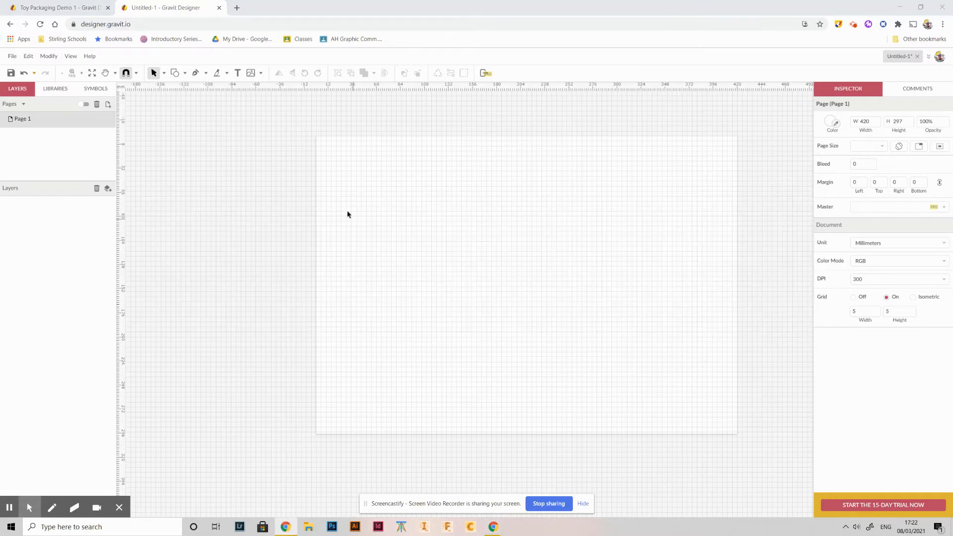
pyautogui.hotkey('alt', 'Tab')
pyautogui.hotkey('alt', 'Tab')
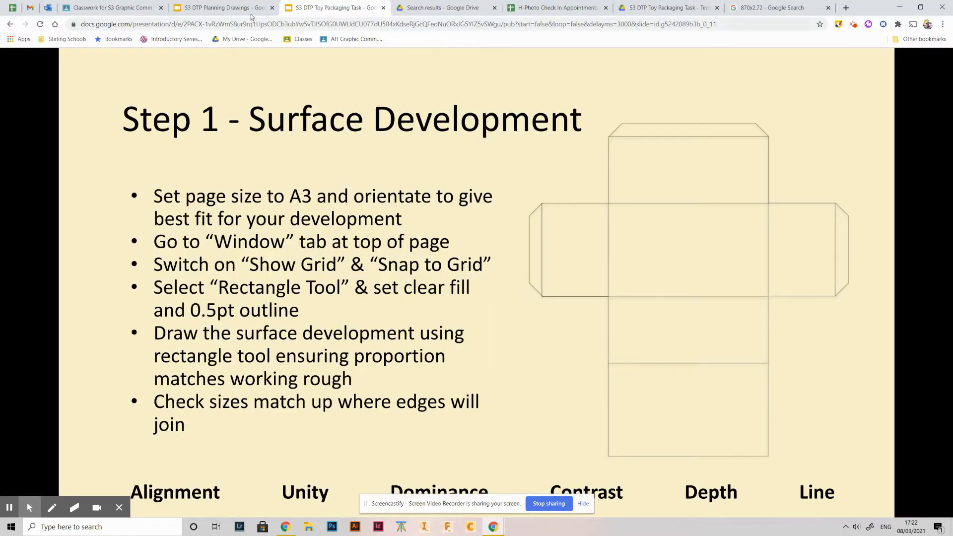
pyautogui.click(245, 5)
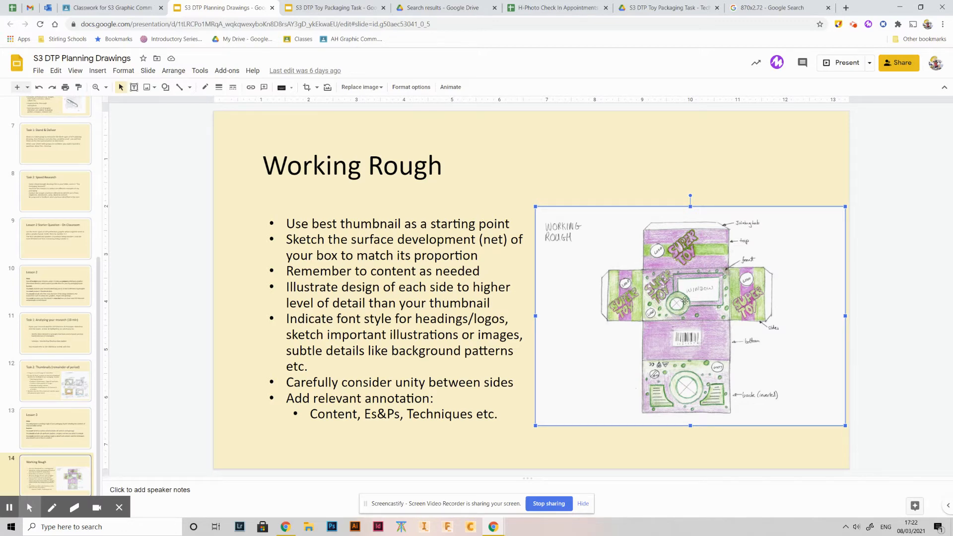
pyautogui.hotkey('alt', 'Tab')
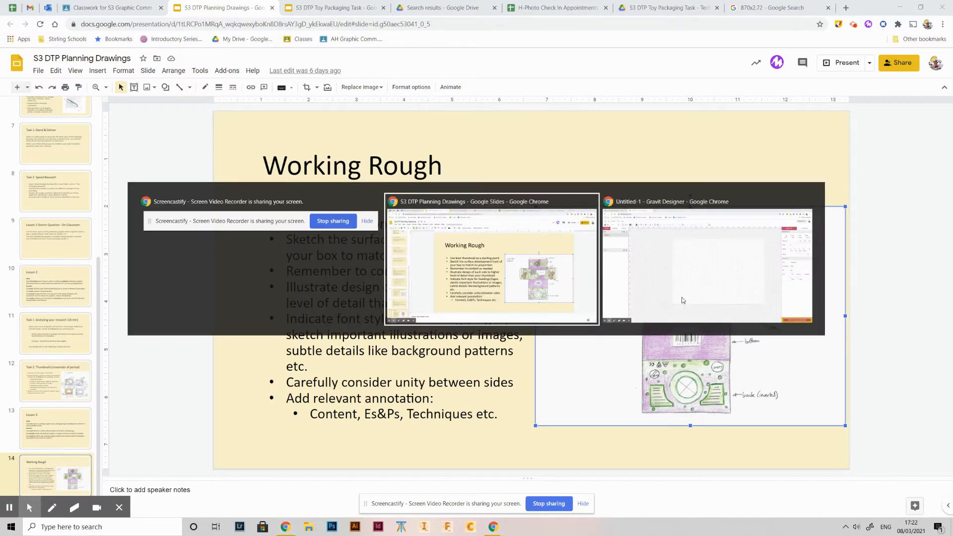
pyautogui.hotkey('alt', 'Tab')
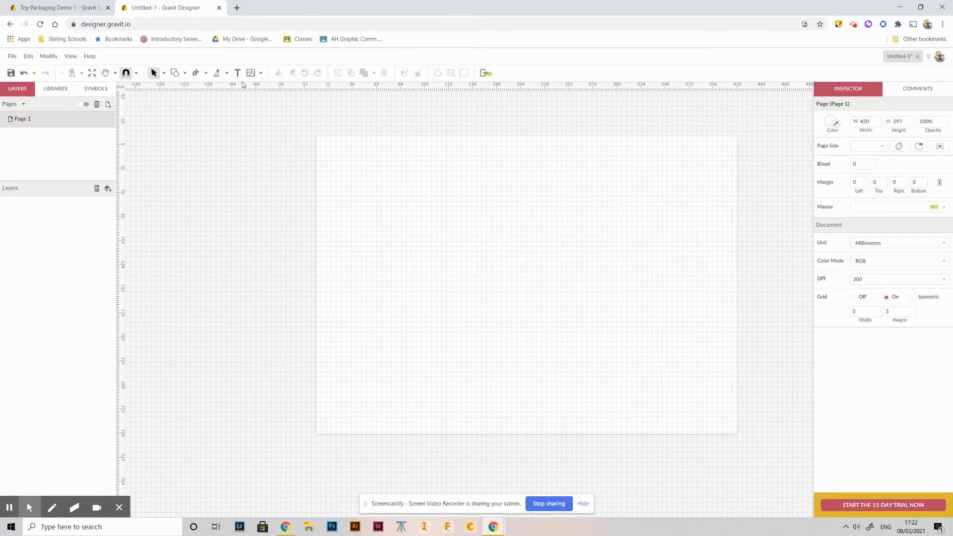
# Draw a rectangle 125 mm wide and 70 mm high at X 150, Y 70 for the front panel.
pyautogui.click(176, 73)
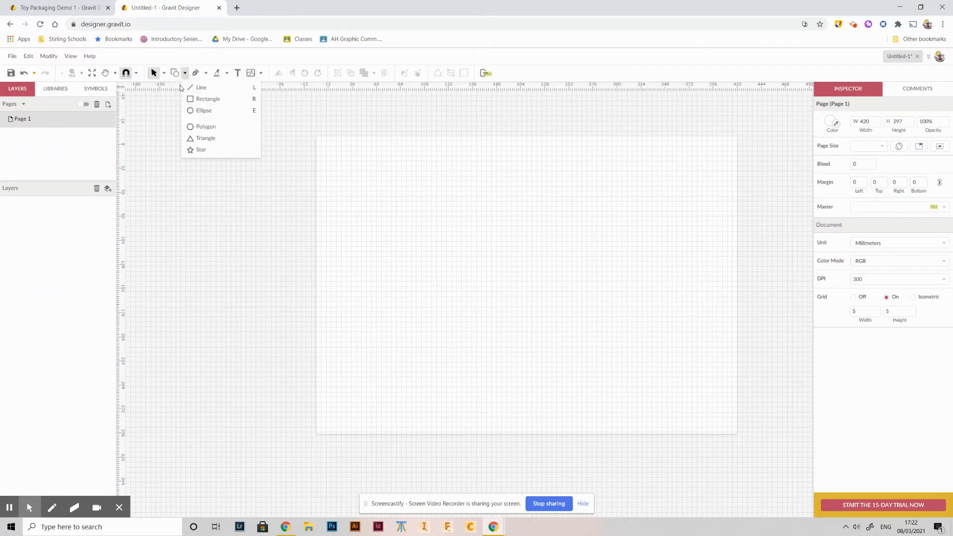
pyautogui.click(199, 99)
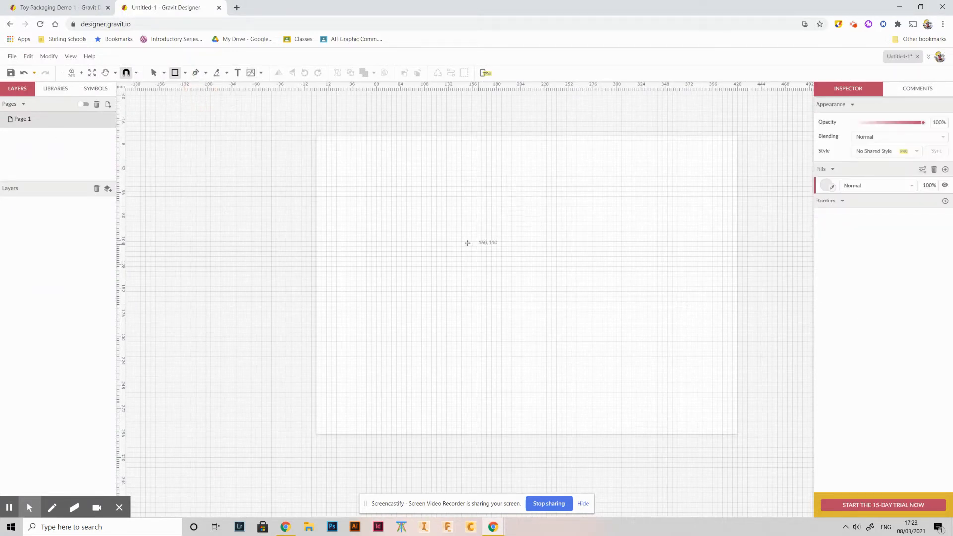
pyautogui.press('Escape')
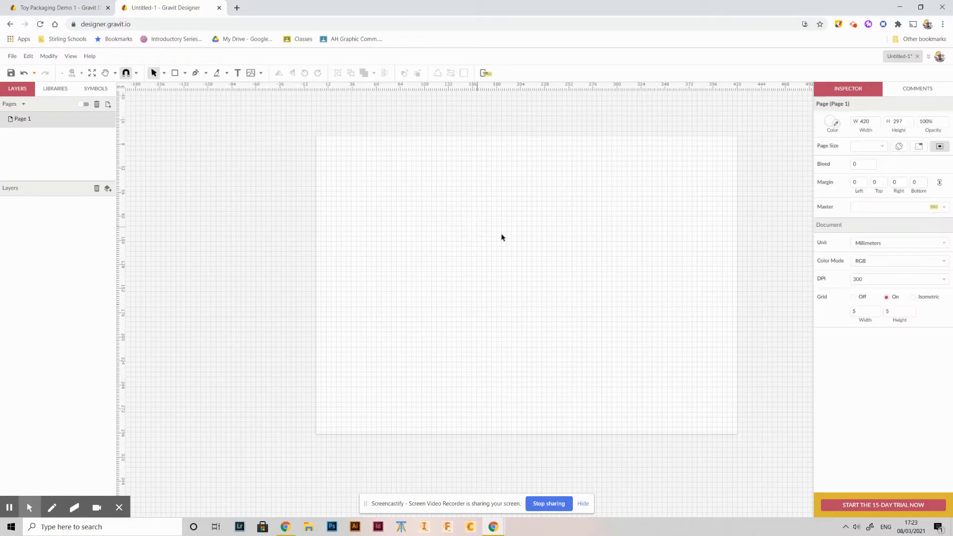
pyautogui.click(175, 72)
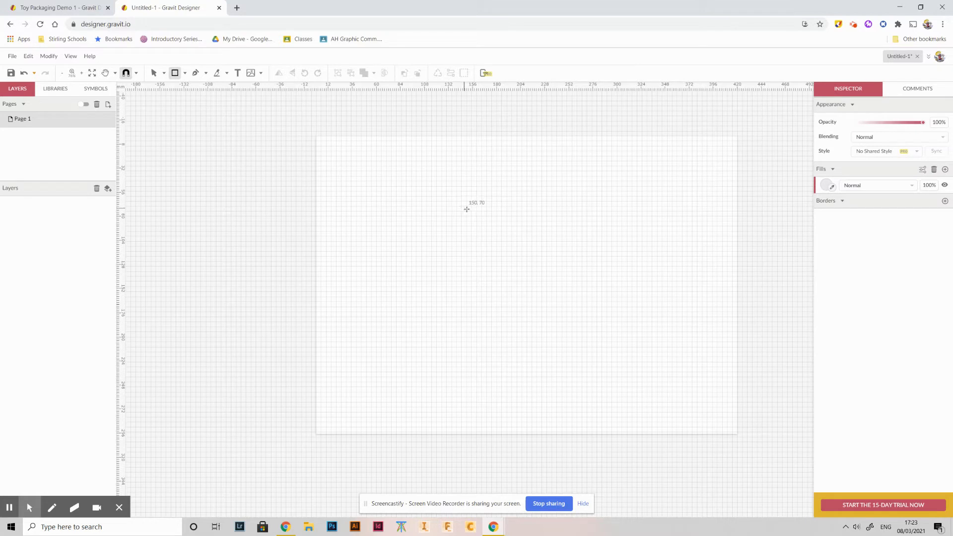
pyautogui.moveTo(467, 206); pyautogui.dragTo(591, 276)
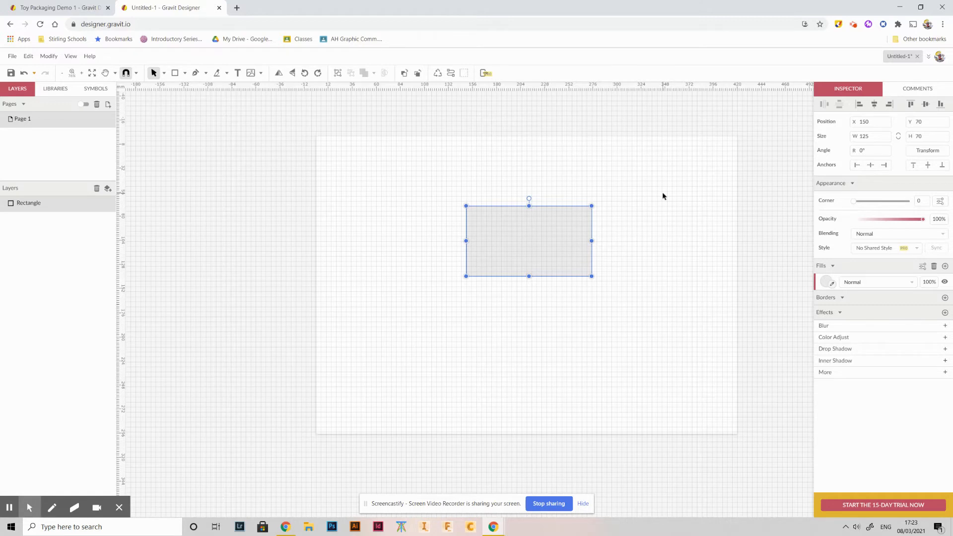
# Compare the drawn front panel with the proportions of the box net on the Google Slides working rough.
pyautogui.hotkey('alt', 'Tab')
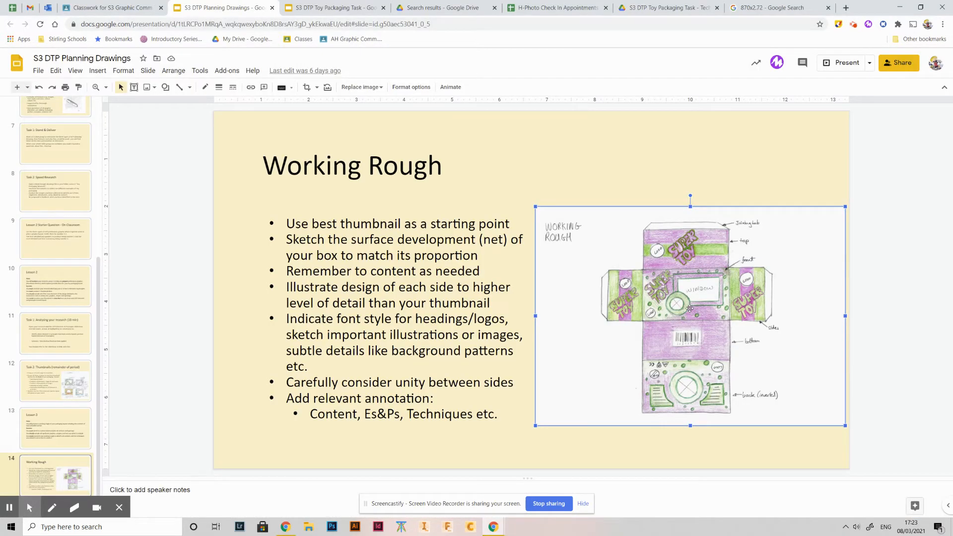
pyautogui.hotkey('alt', 'Tab')
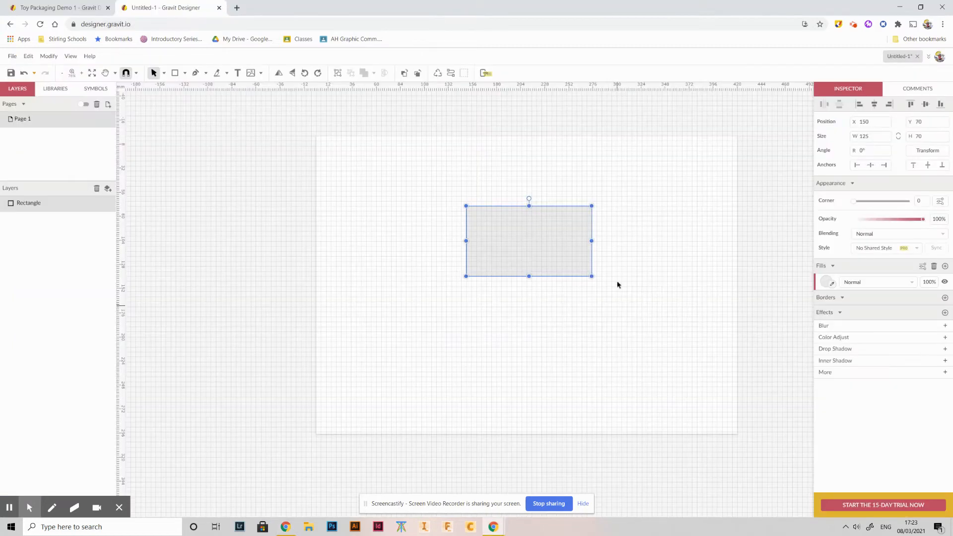
pyautogui.hotkey('alt', 'Tab')
pyautogui.hotkey('alt', 'Tab')
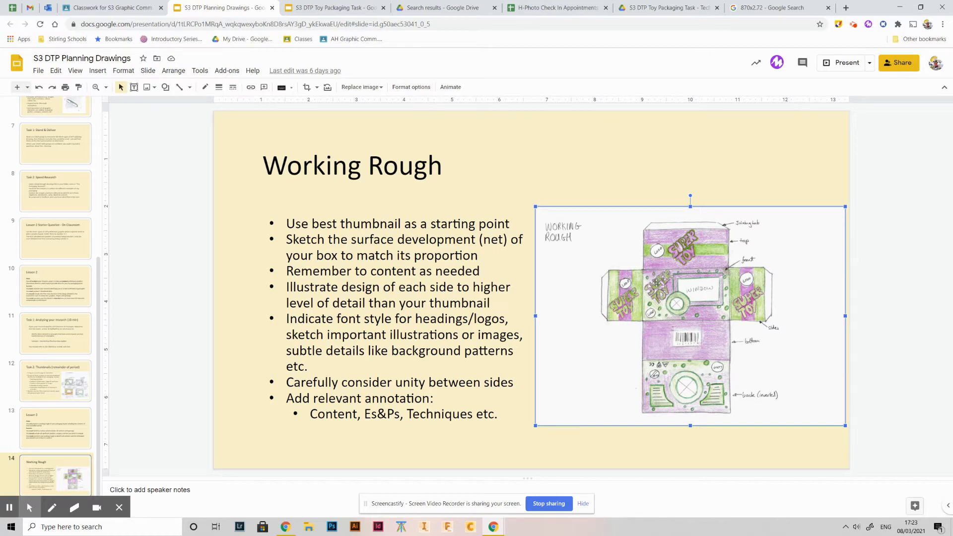
pyautogui.hotkey('alt', 'Tab')
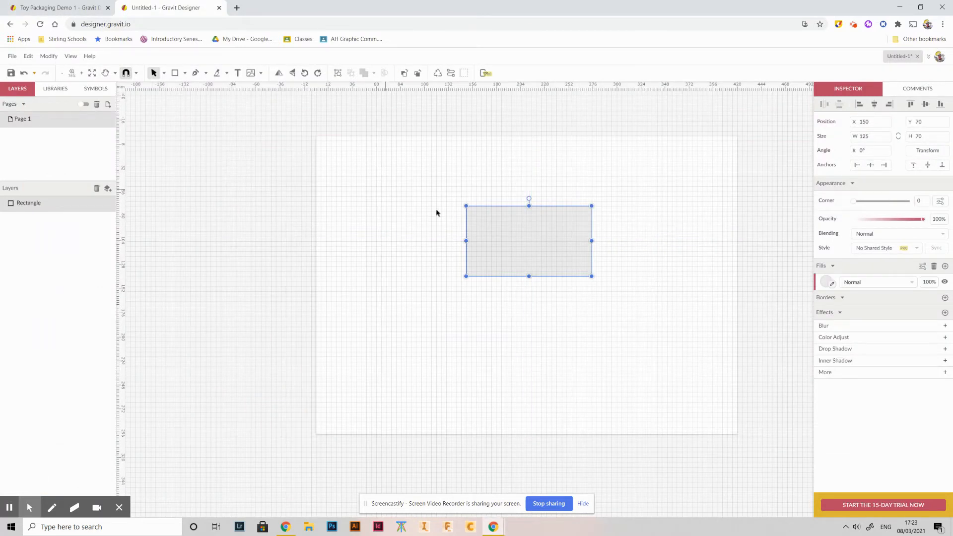
pyautogui.rightClick(509, 243)
pyautogui.moveTo(529, 264)
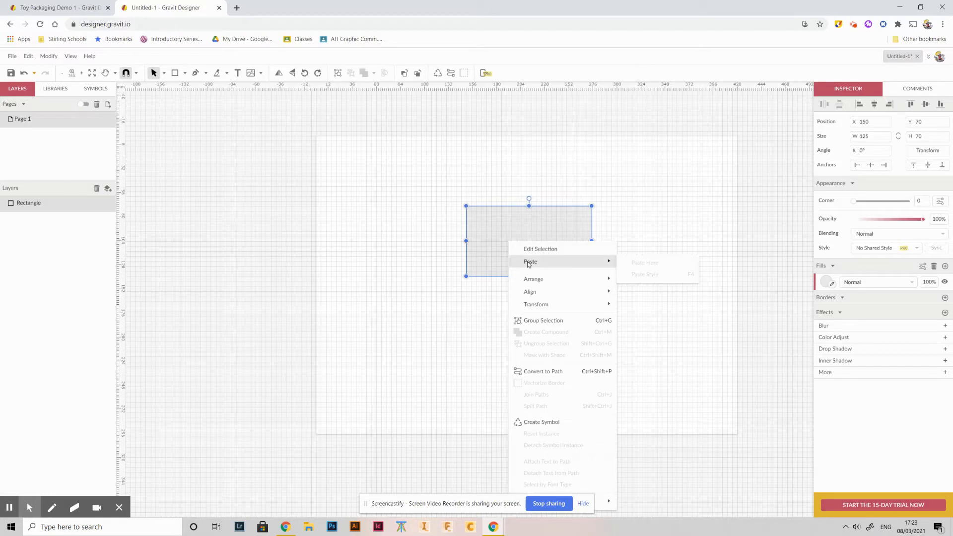
pyautogui.click(488, 250)
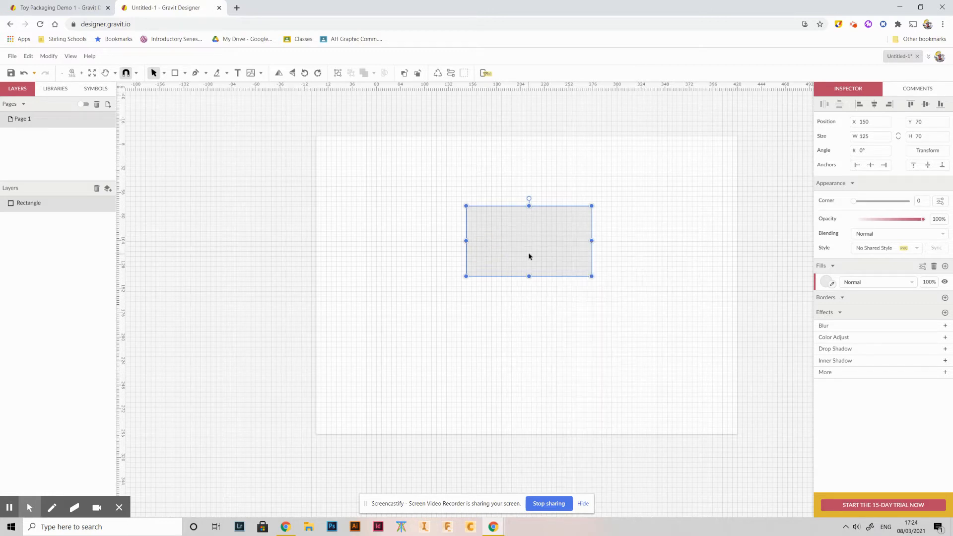
# Duplicate the front panel, place the copy directly above it, and shorten the copy to 50 mm high from its upper edge.
pyautogui.hotkey('ctrl', 'd')
pyautogui.moveTo(538, 248); pyautogui.dragTo(532, 171)
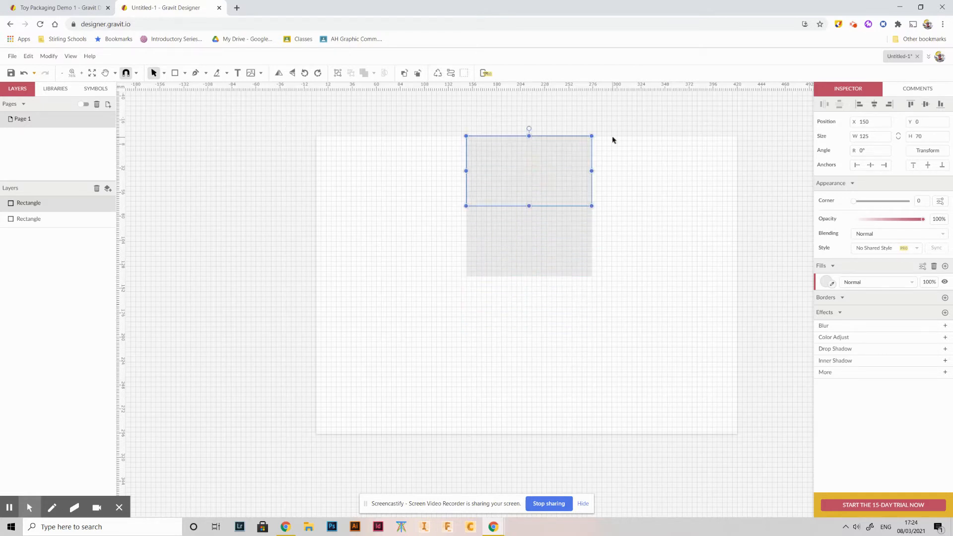
pyautogui.moveTo(529, 135); pyautogui.dragTo(537, 162)
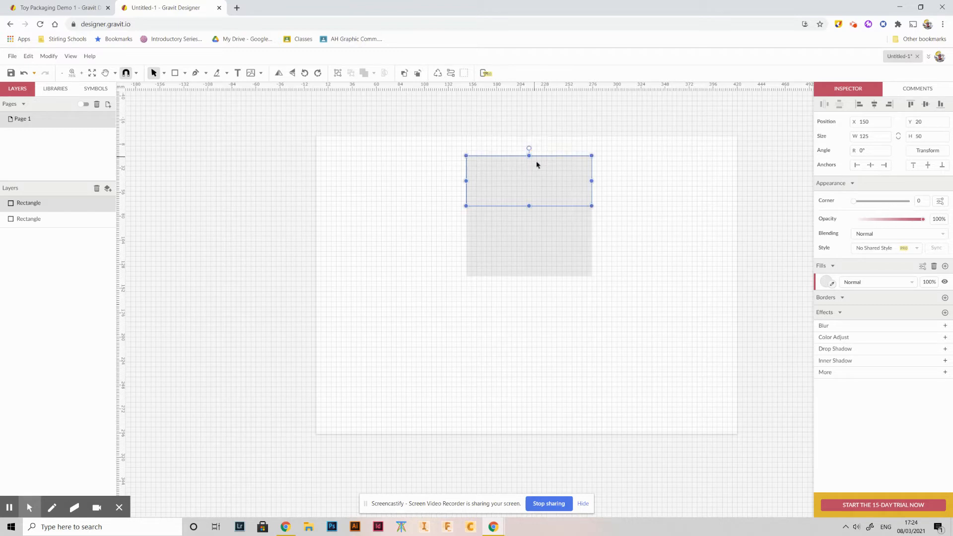
pyautogui.click(634, 262)
pyautogui.click(525, 189)
pyautogui.click(617, 283)
# Add a black 1 px border to both rectangles.
pyautogui.moveTo(425, 132); pyautogui.dragTo(690, 361)
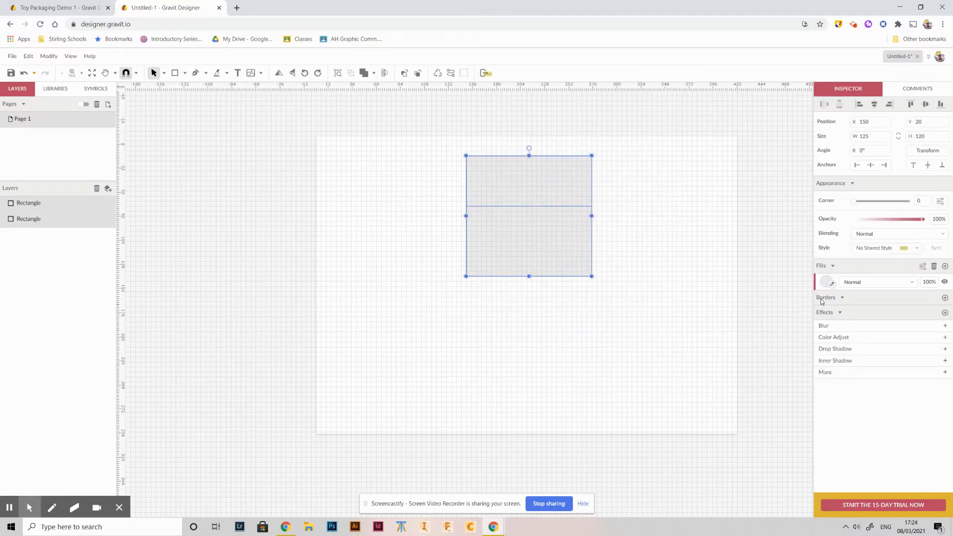
pyautogui.click(945, 298)
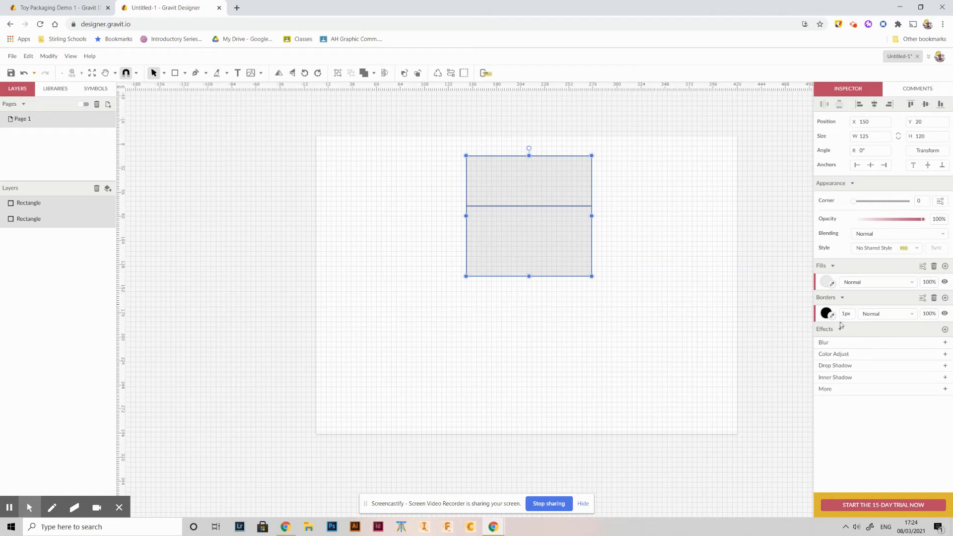
pyautogui.click(688, 310)
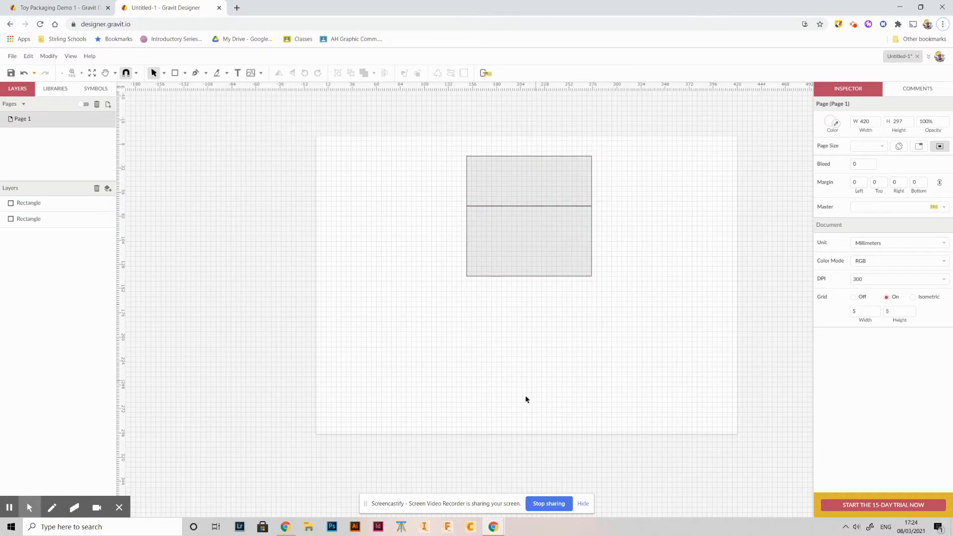
# Duplicate the two bordered rectangles together and place the copies directly below the originals, edges touching.
pyautogui.moveTo(419, 127); pyautogui.dragTo(641, 292)
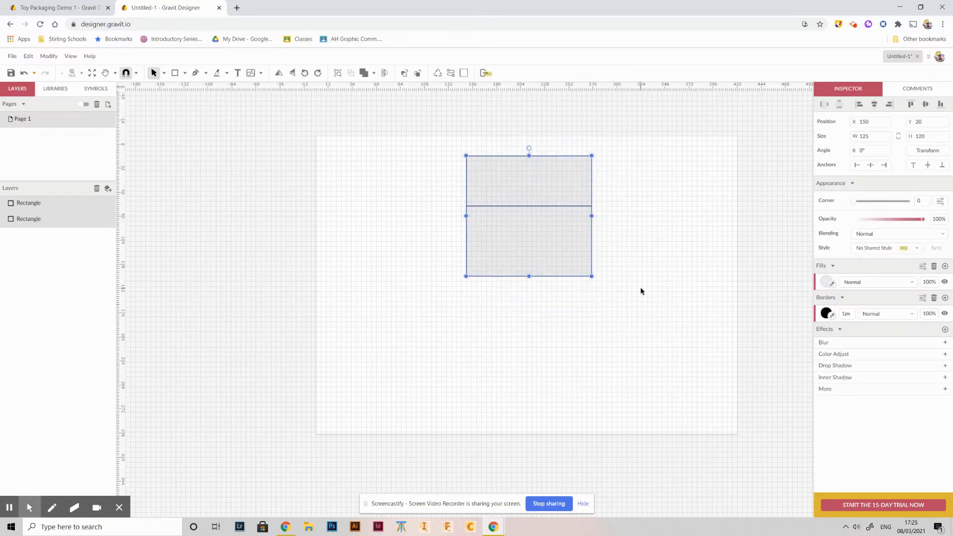
pyautogui.hotkey('ctrl', 'd')
pyautogui.moveTo(532, 232); pyautogui.dragTo(532, 351)
pyautogui.click(639, 355)
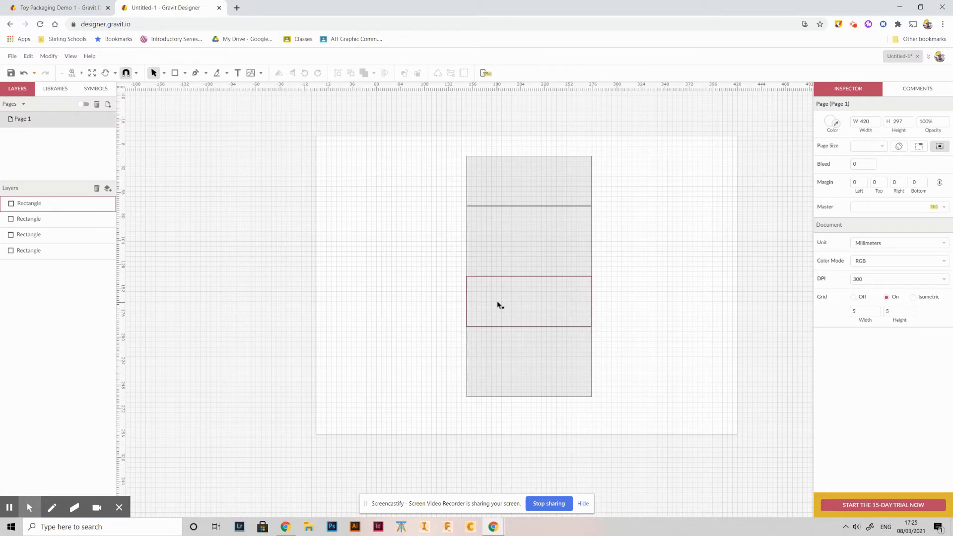
# Check the side panels on the Google Slides working rough, and draw a 35 × 70 mm rectangle against the front panel's left edge.
pyautogui.hotkey('alt', 'Tab')
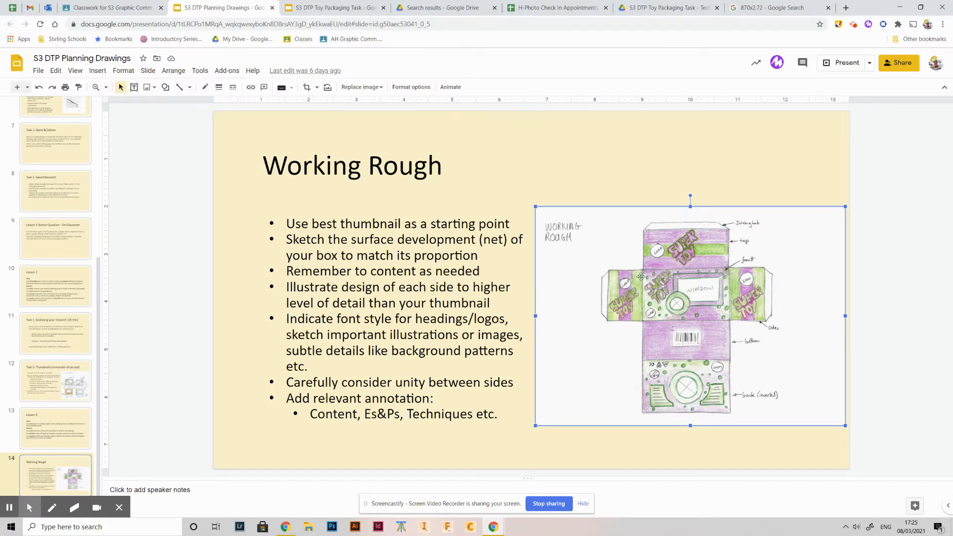
pyautogui.hotkey('alt', 'Tab')
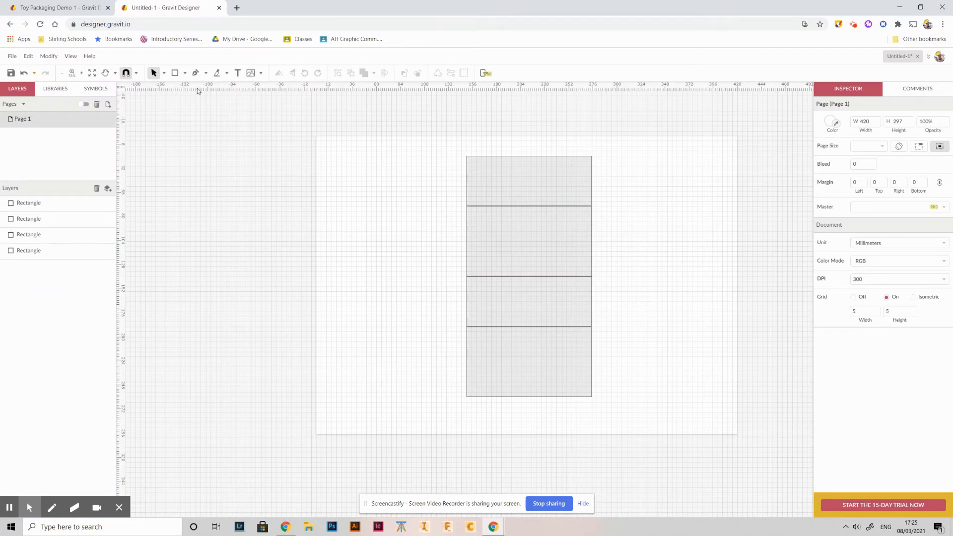
pyautogui.click(175, 73)
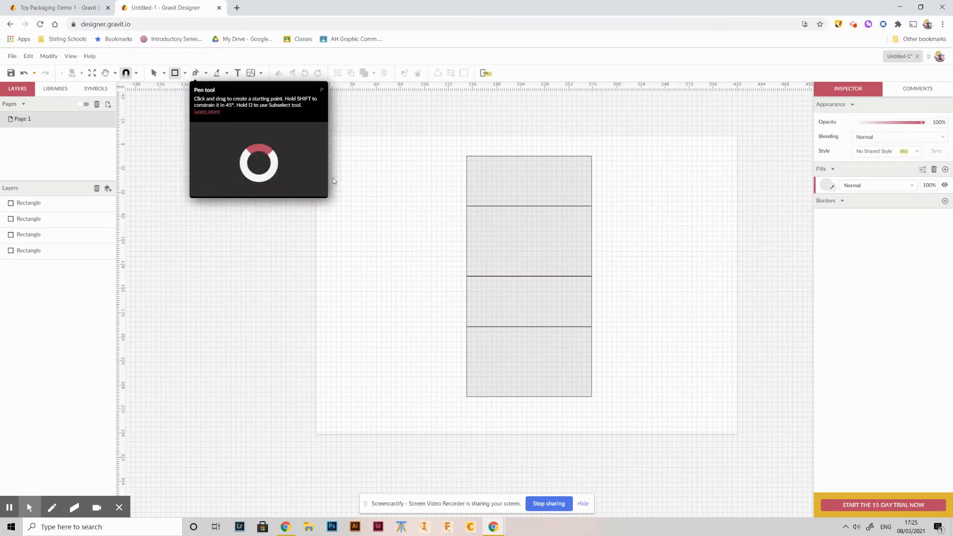
pyautogui.moveTo(467, 206)
pyautogui.mouseDown()
pyautogui.moveTo(453, 272)
pyautogui.moveTo(474, 277)
pyautogui.moveTo(430, 276)
pyautogui.mouseUp()
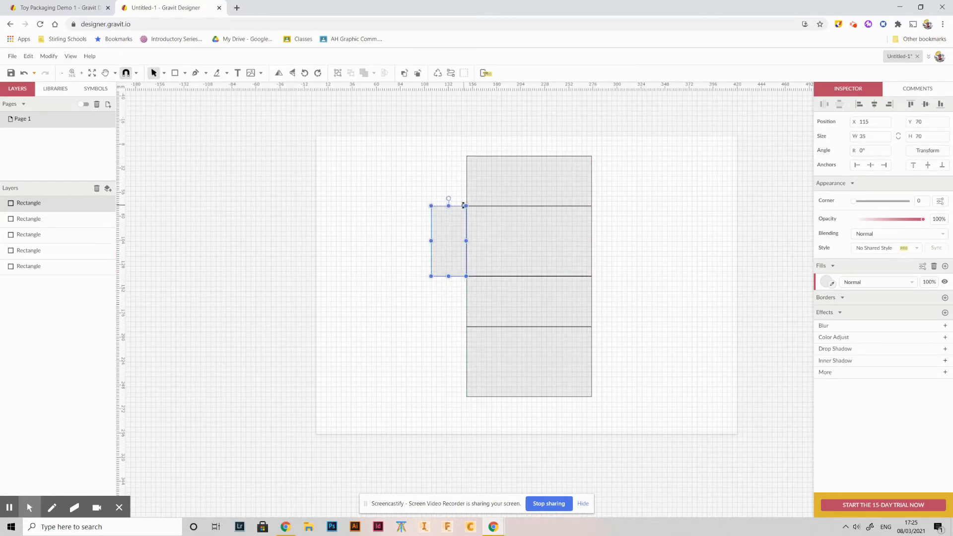
# Save the drawing to the Gravit Cloud with the file name "Packaging example".
pyautogui.hotkey('ctrl', 's')
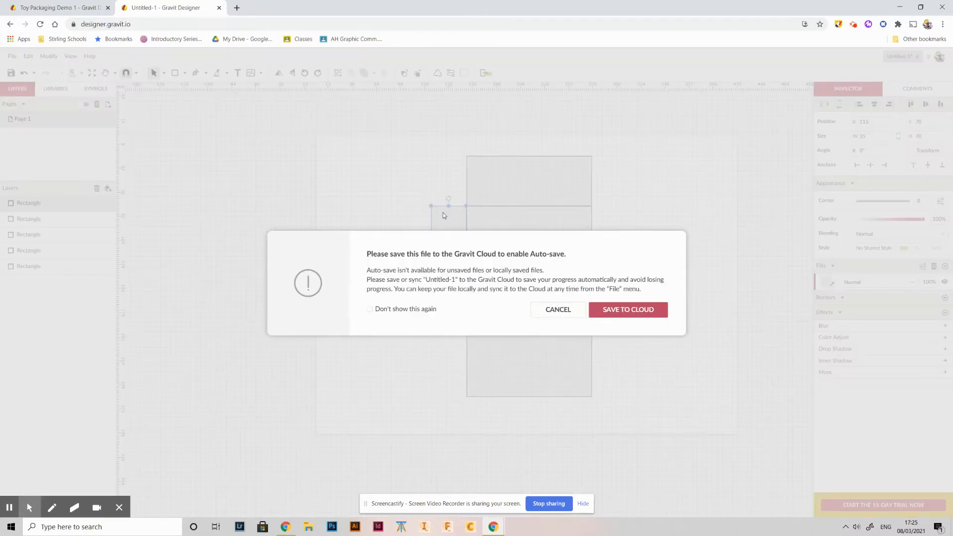
pyautogui.click(616, 311)
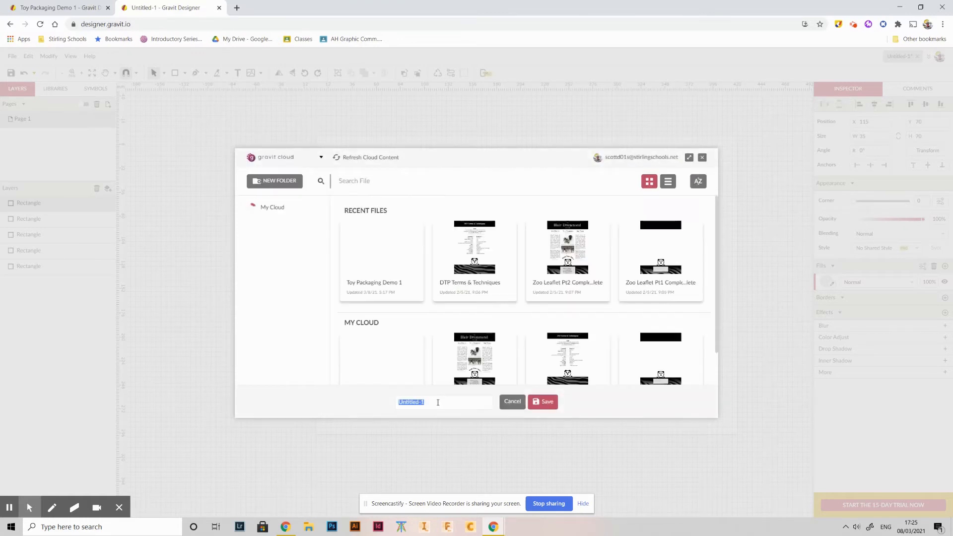
pyautogui.click(389, 402)
pyautogui.write('Packaging example')
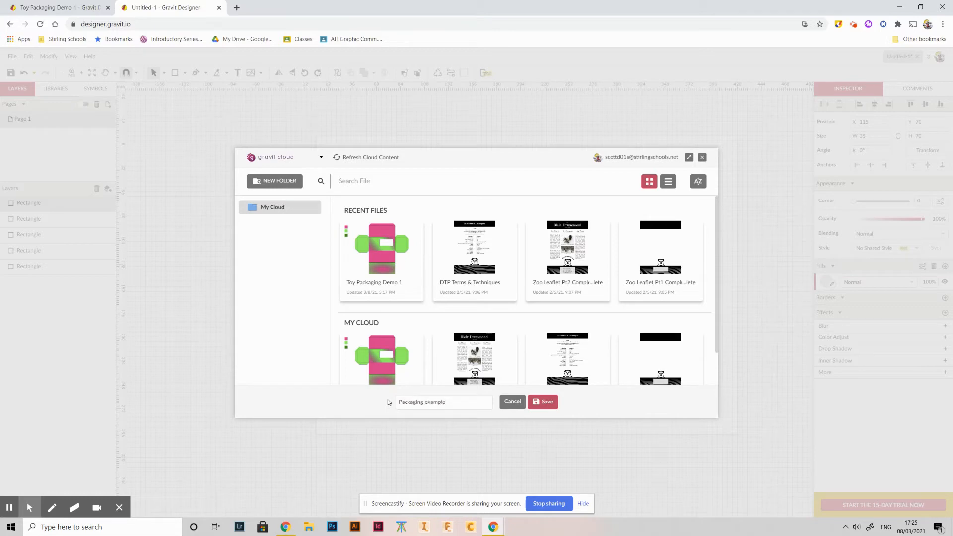
pyautogui.click(544, 403)
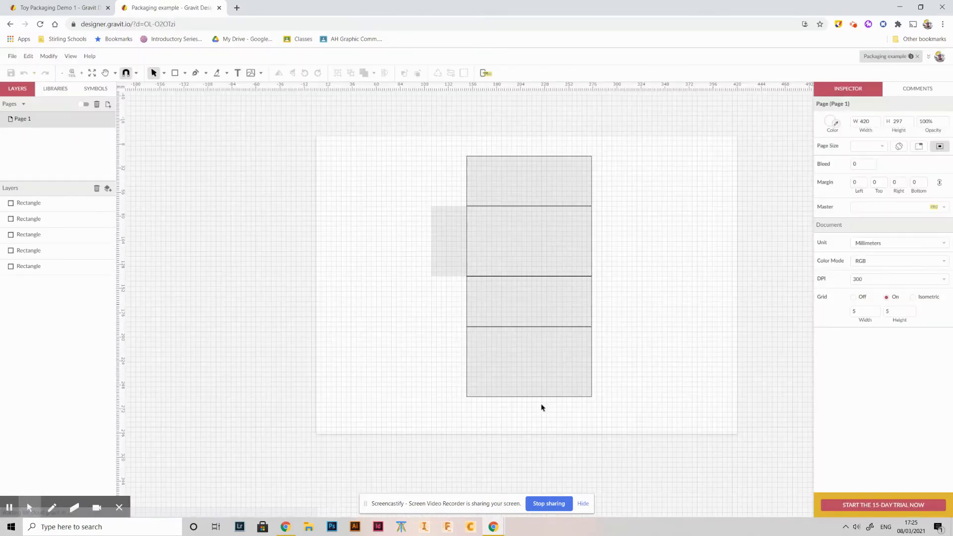
# Widen the left side panel outward to 50 mm, keeping its inner edge against the front panel.
pyautogui.click(456, 247)
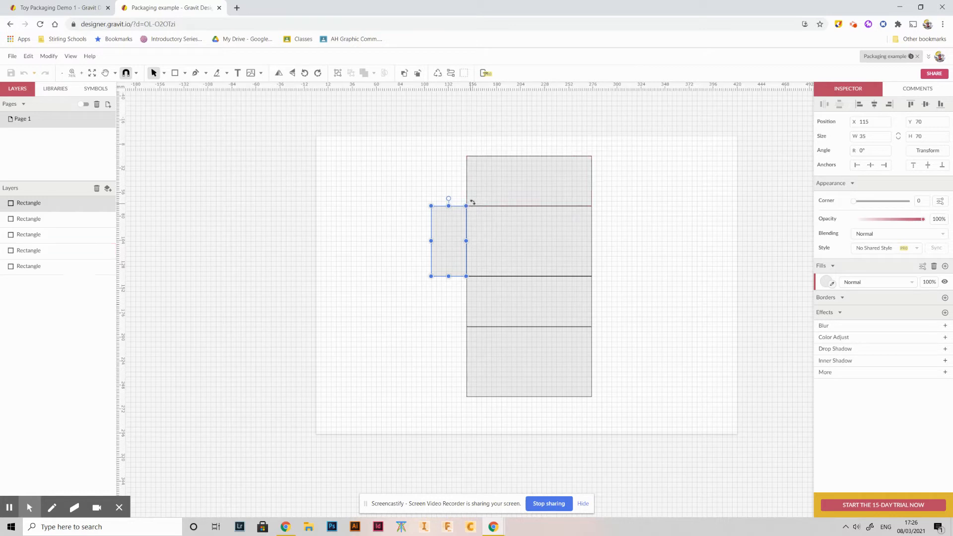
pyautogui.scroll(3, 475, 183)
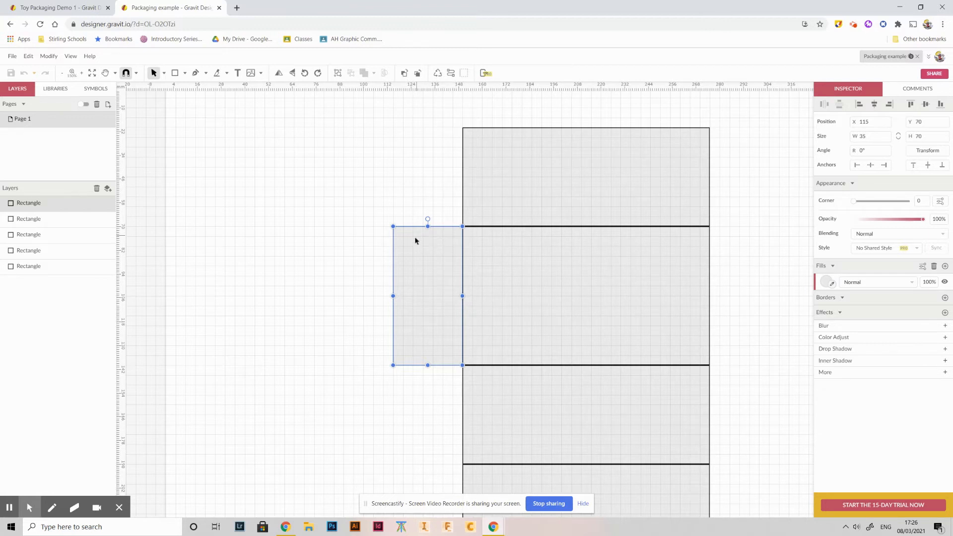
pyautogui.click(393, 296)
pyautogui.moveTo(393, 297); pyautogui.dragTo(364, 297)
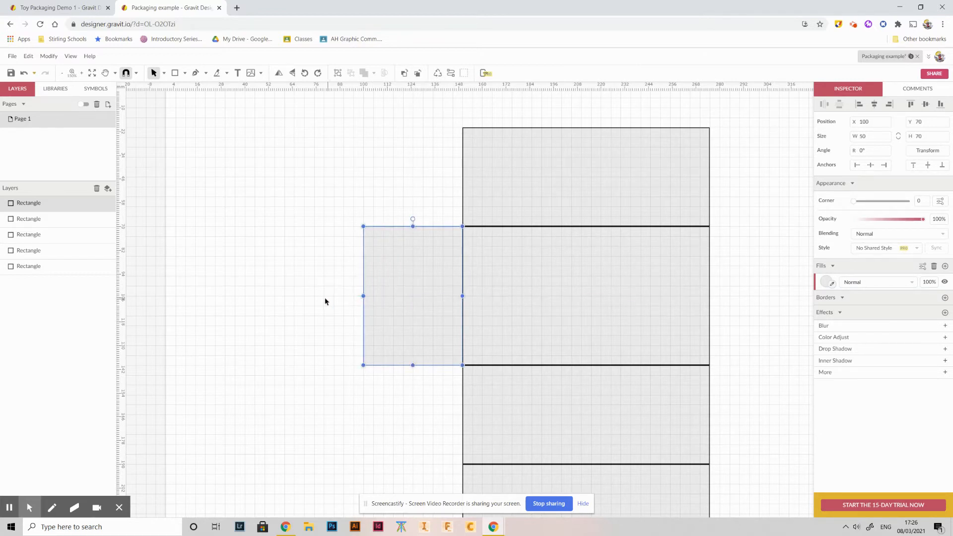
pyautogui.click(327, 300)
# Add a black 1 px border to the left side panel.
pyautogui.click(407, 256)
pyautogui.click(945, 298)
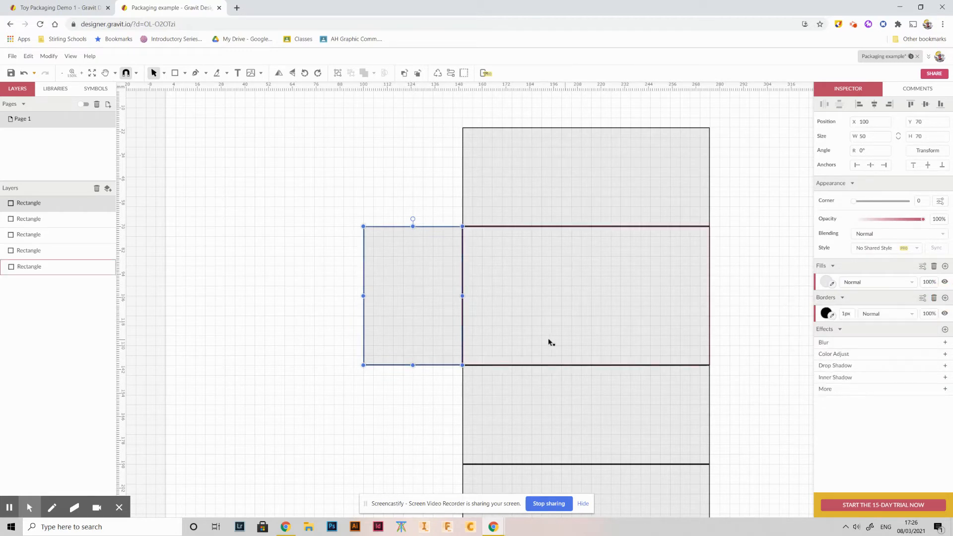
pyautogui.click(317, 327)
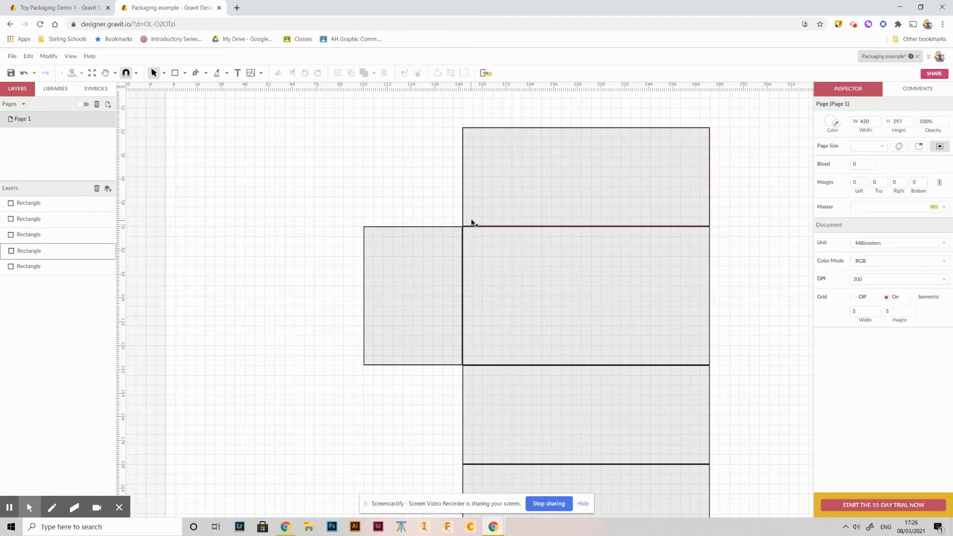
# Duplicate the left side panel and place the copy against the front panel's right edge.
pyautogui.click(440, 263)
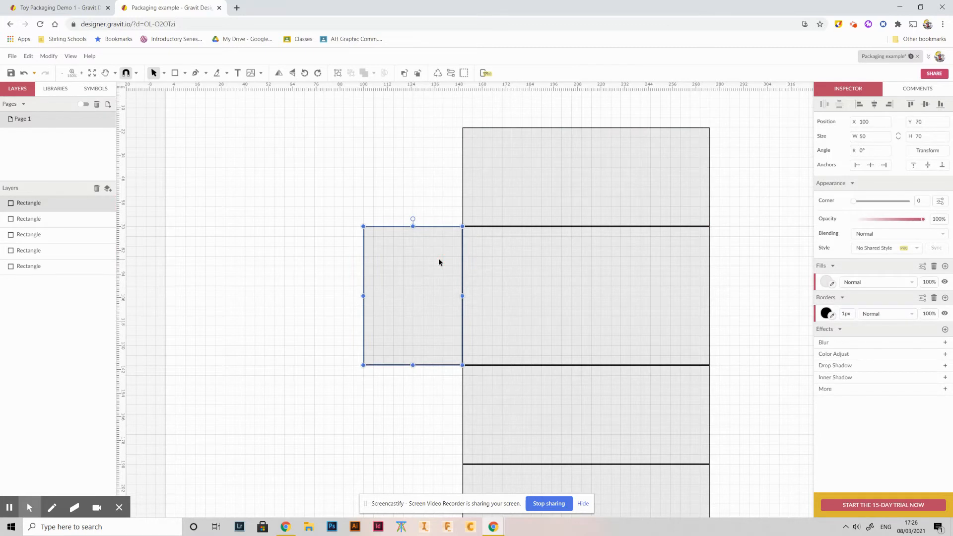
pyautogui.click(412, 262)
pyautogui.hotkey('ctrl', 'd')
pyautogui.moveTo(400, 289); pyautogui.dragTo(743, 288)
pyautogui.click(382, 384)
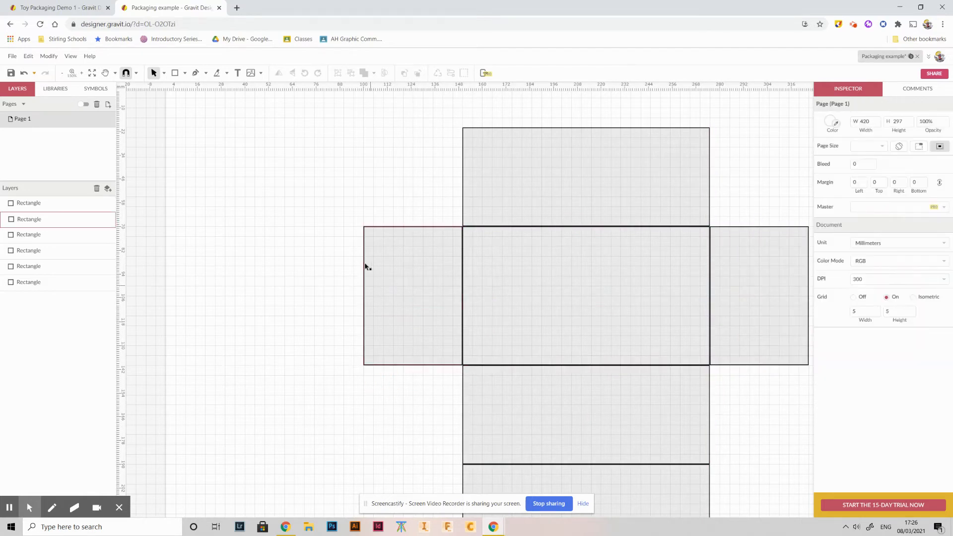
# Check the joining tabs on the Google Slides working rough, and draw a closed tapered tab 125 × 10 mm along the top panel's upper edge.
pyautogui.scroll(-3, 356, 210)
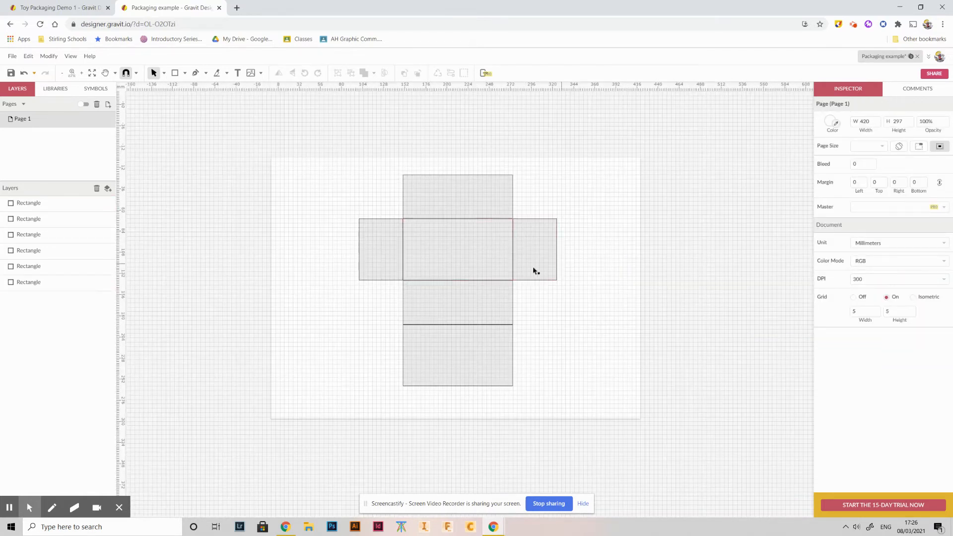
pyautogui.hotkey('alt', 'Tab')
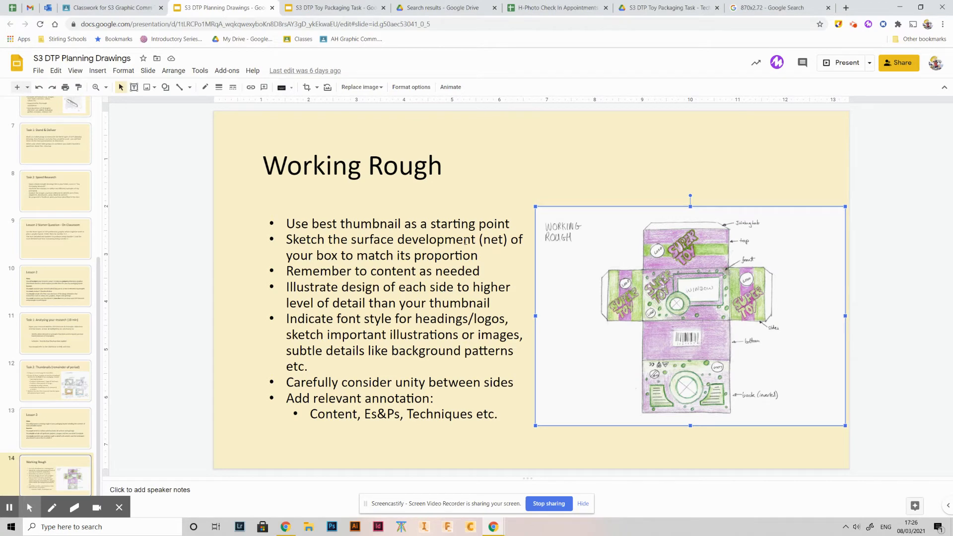
pyautogui.hotkey('alt', 'Tab')
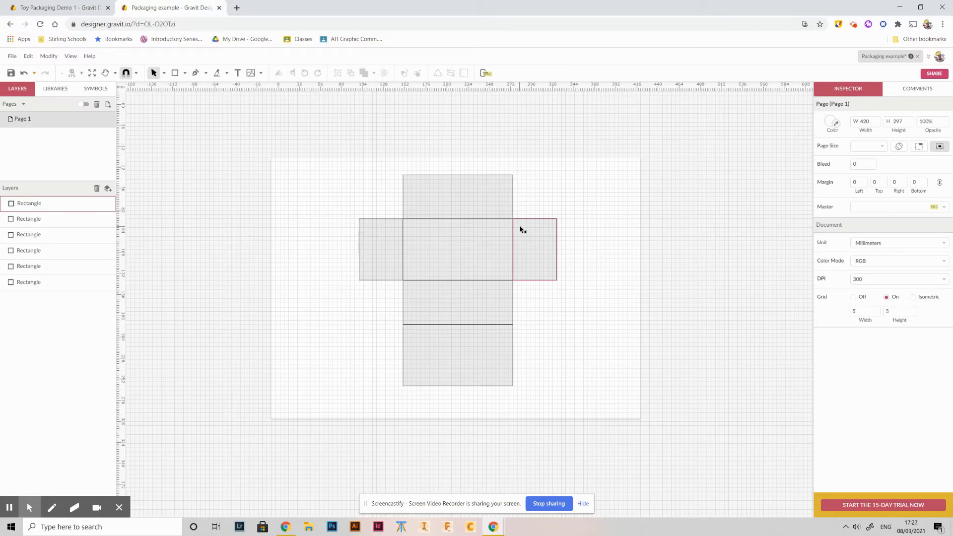
pyautogui.hotkey('alt', 'Tab')
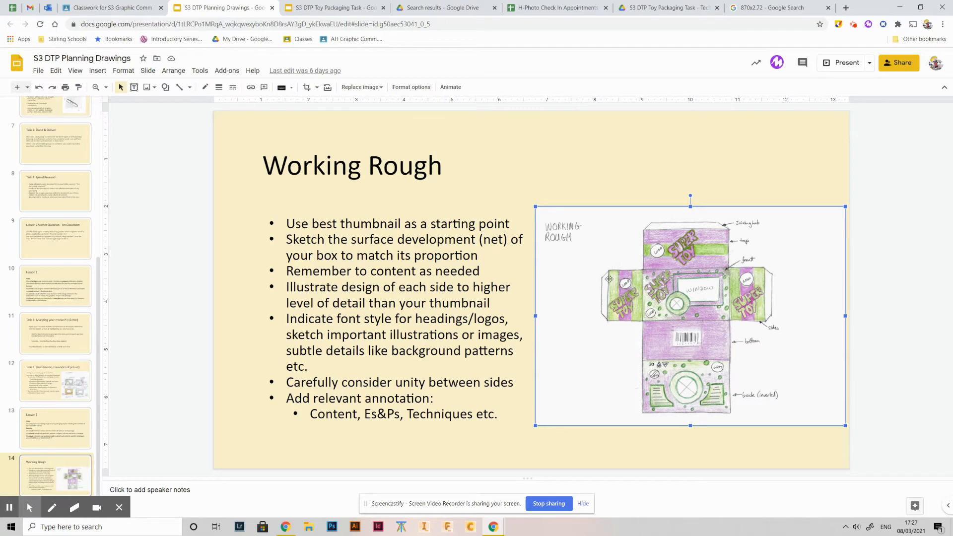
pyautogui.hotkey('alt', 'Tab')
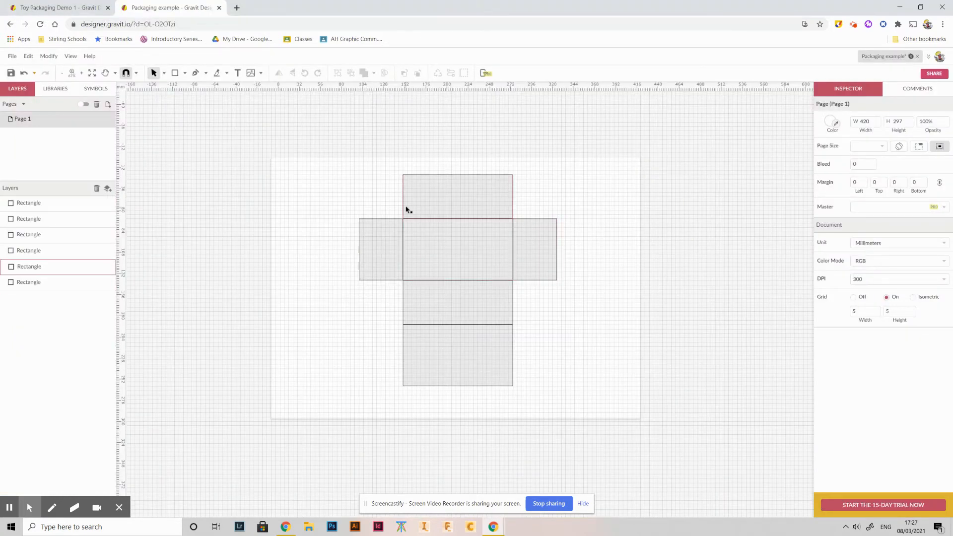
pyautogui.click(193, 72)
pyautogui.scroll(3, 410, 179)
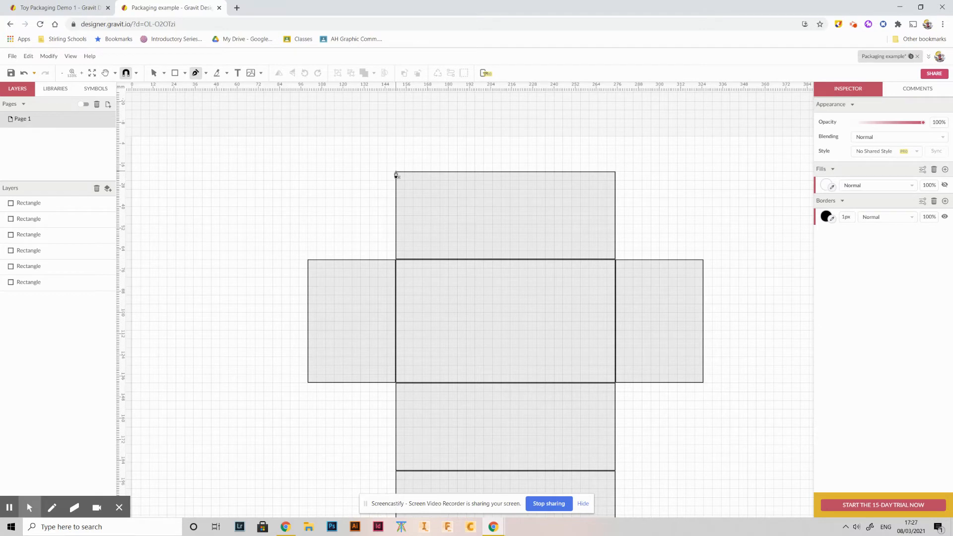
pyautogui.click(396, 172)
pyautogui.click(422, 155)
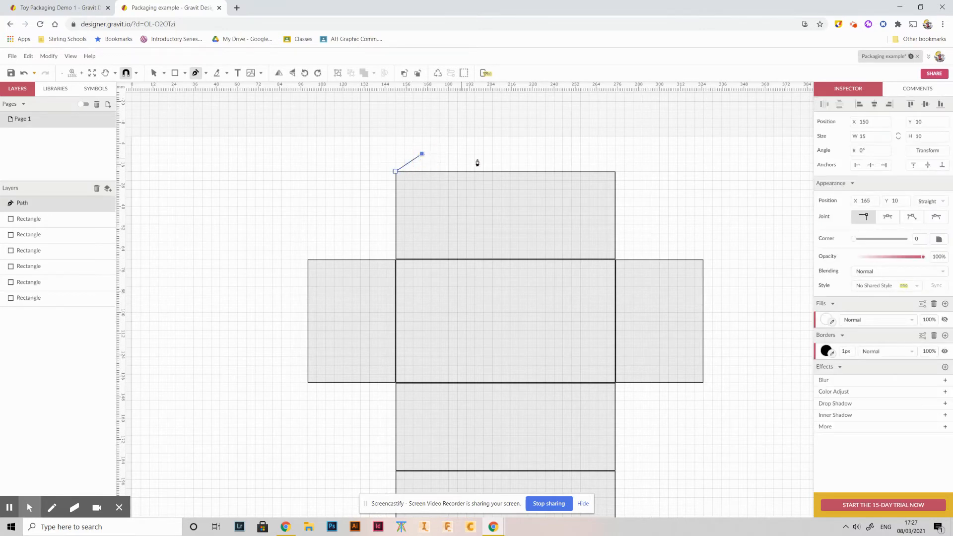
pyautogui.click(590, 155)
pyautogui.click(617, 171)
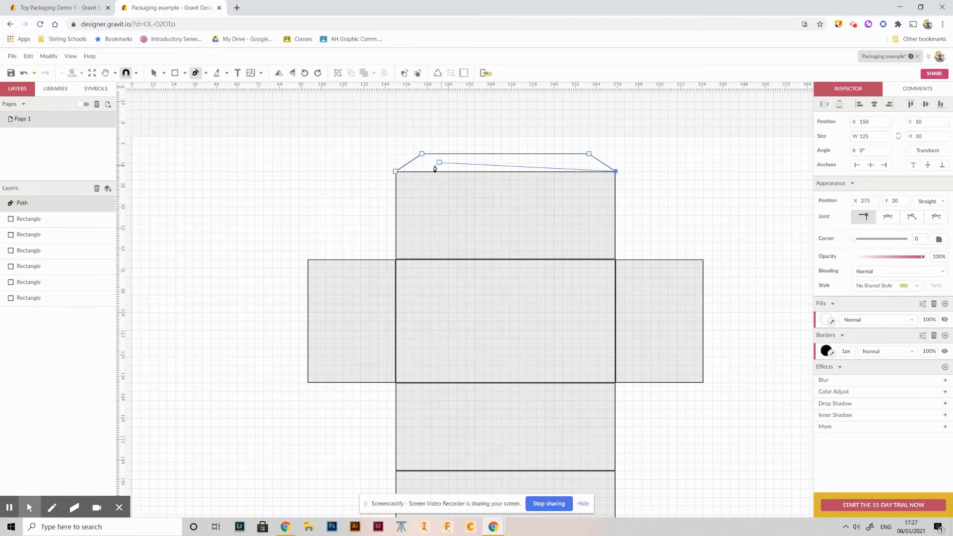
pyautogui.click(398, 174)
# Show the tab's fill and match it to the panels' light grey by sampling the colour from the front panel.
pyautogui.scroll(1, 559, 198)
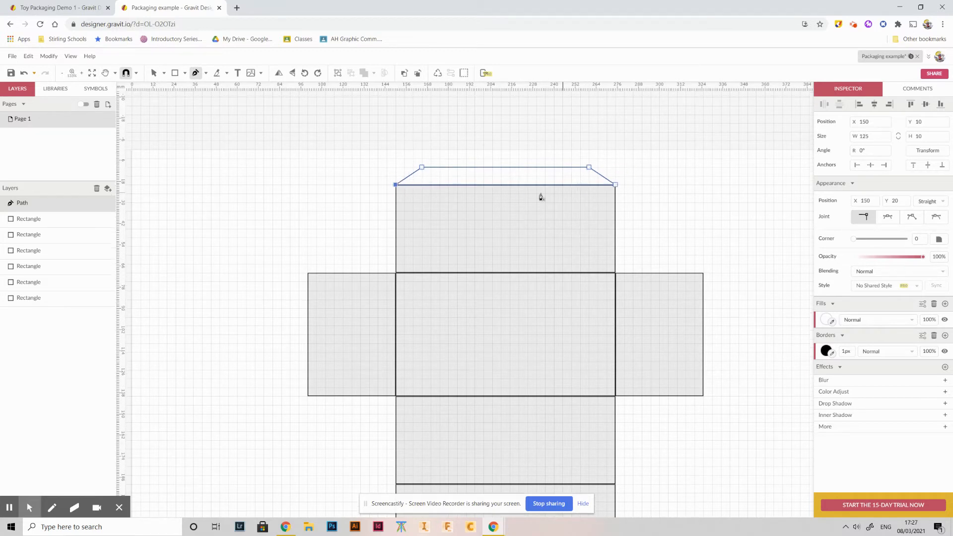
pyautogui.hscroll(1, 597, 194)
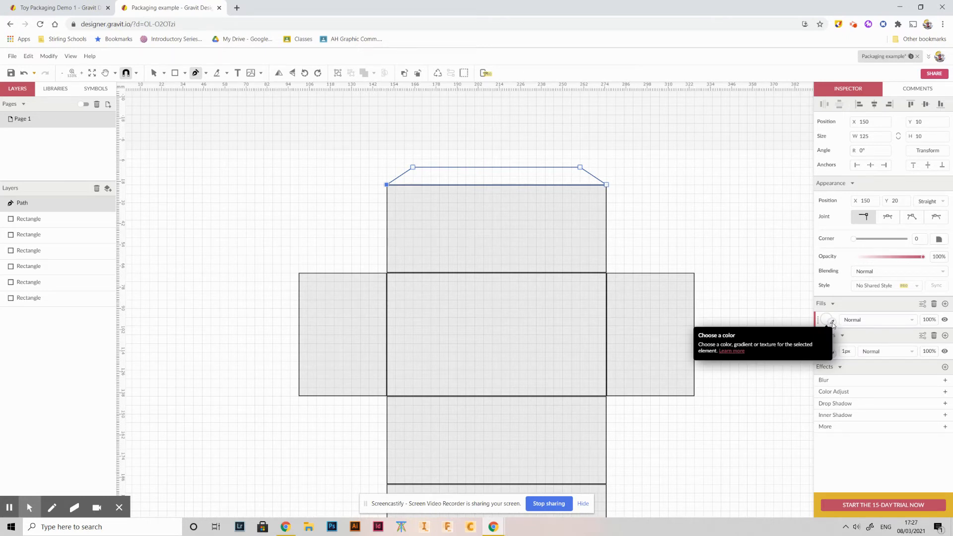
pyautogui.click(832, 323)
pyautogui.click(541, 316)
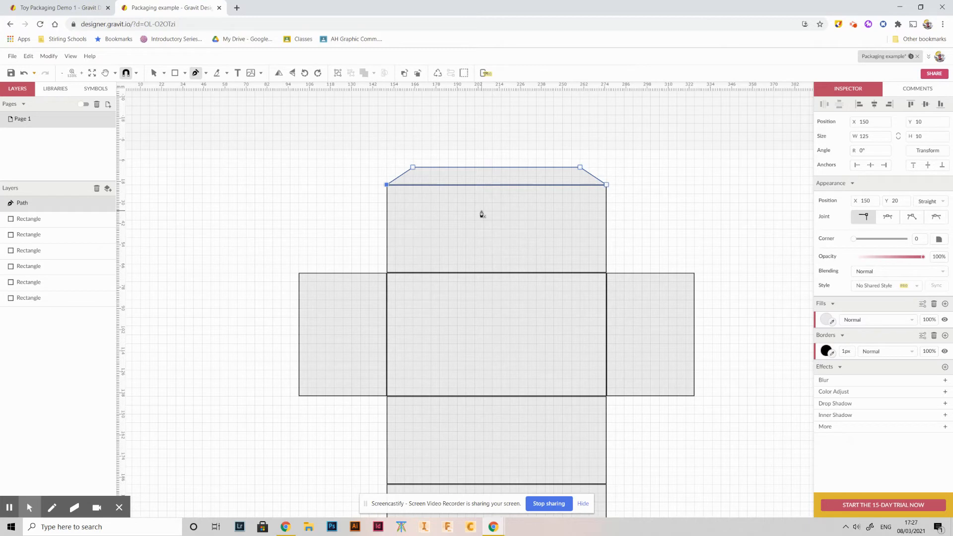
pyautogui.scroll(-3, 375, 147)
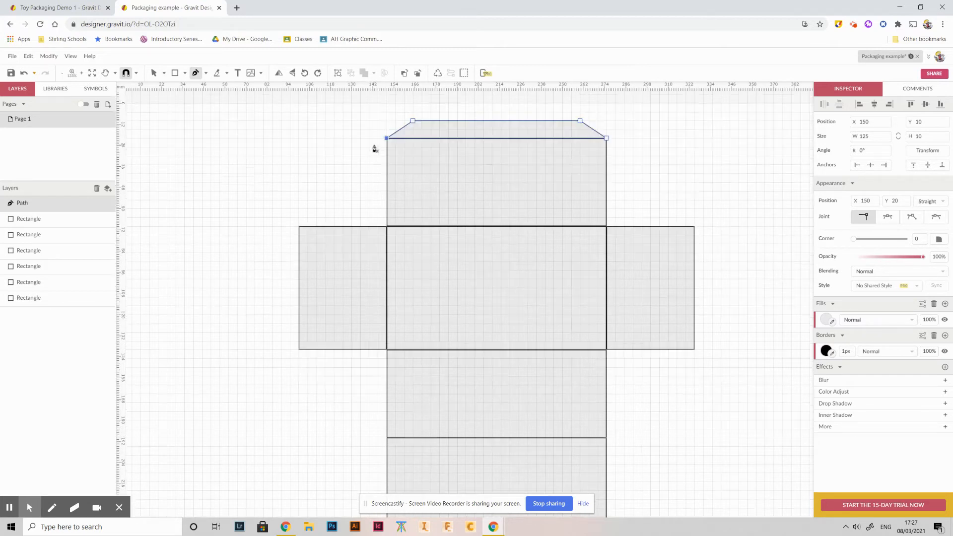
pyautogui.scroll(2, 376, 149)
pyautogui.scroll(-3, 381, 154)
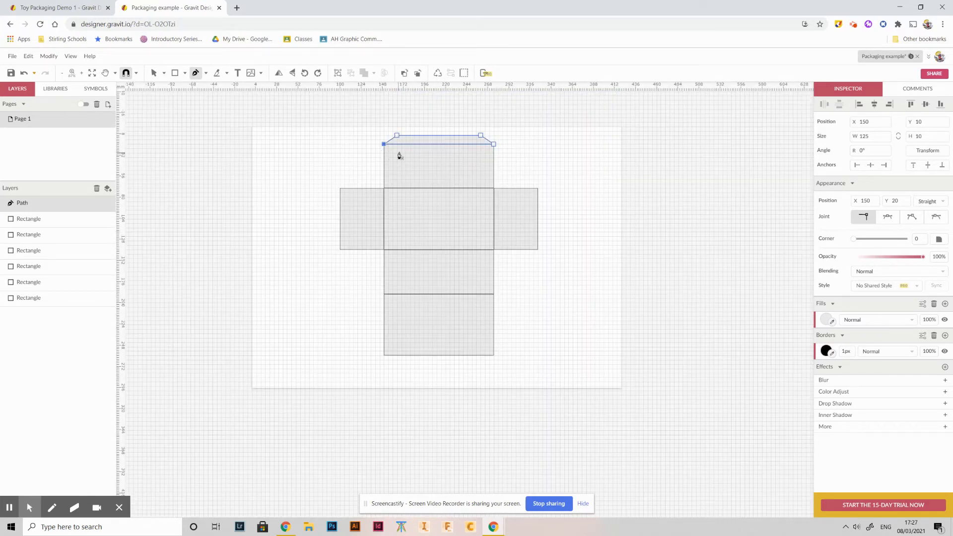
# Duplicate the joining tab, place the copy along the lowest panel's bottom edge, and flip it vertically so it tapers outward.
pyautogui.click(154, 73)
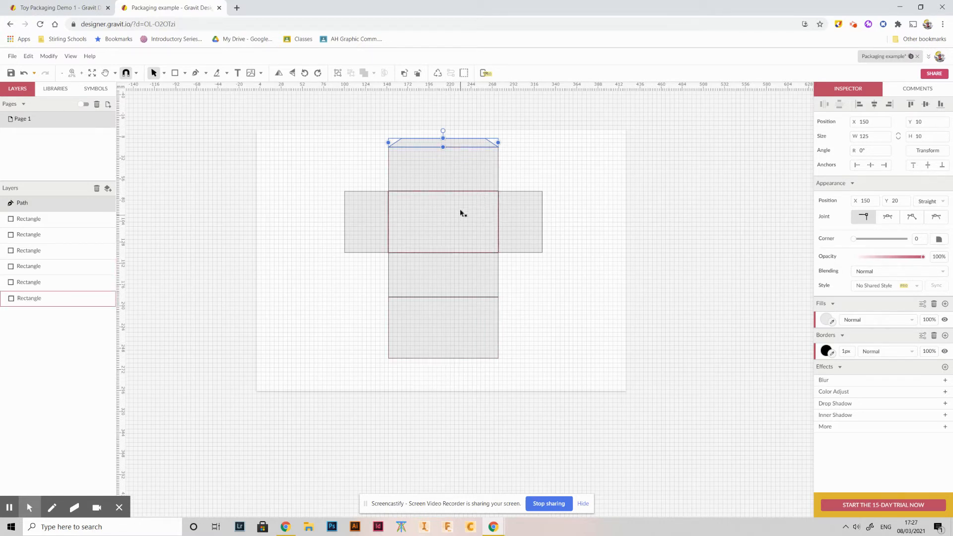
pyautogui.hotkey('ctrl', 'd')
pyautogui.moveTo(454, 143); pyautogui.dragTo(454, 366)
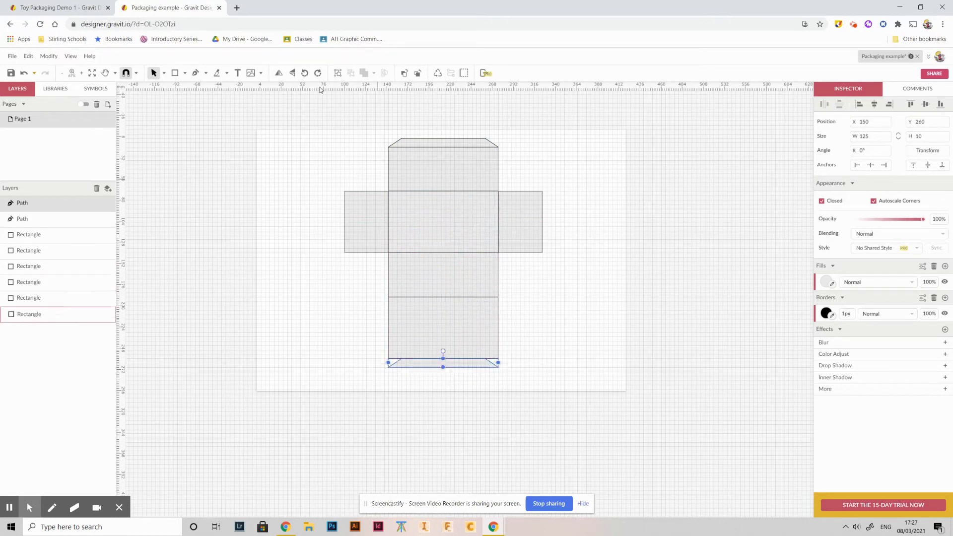
pyautogui.click(291, 74)
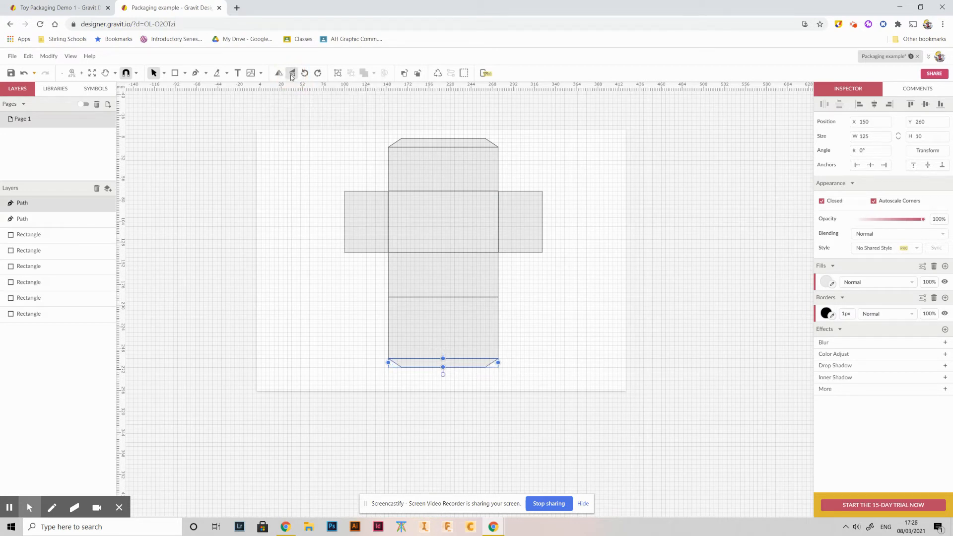
pyautogui.click(559, 291)
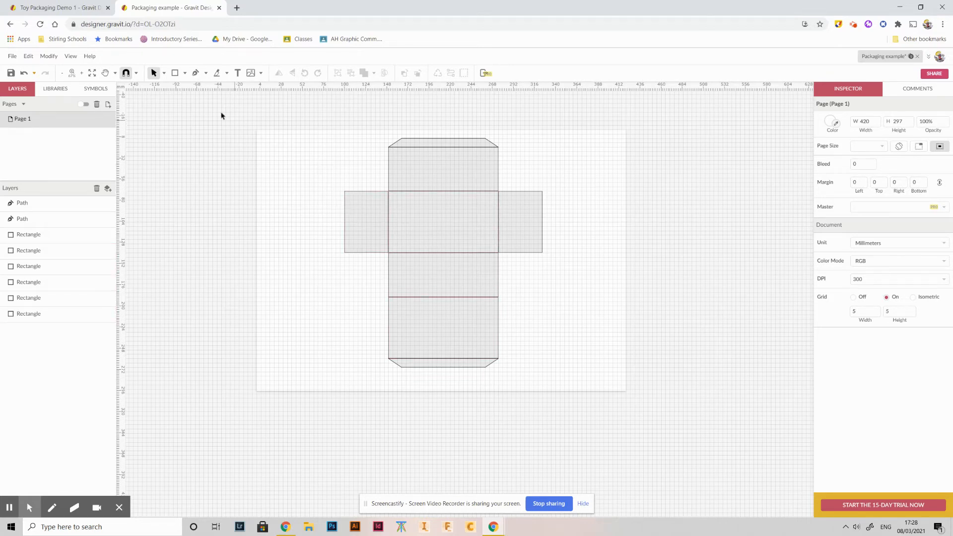
# Draw a closed tapered joining tab 10 × 70 mm along the outer edge of the left side panel with the Pen tool.
pyautogui.click(195, 73)
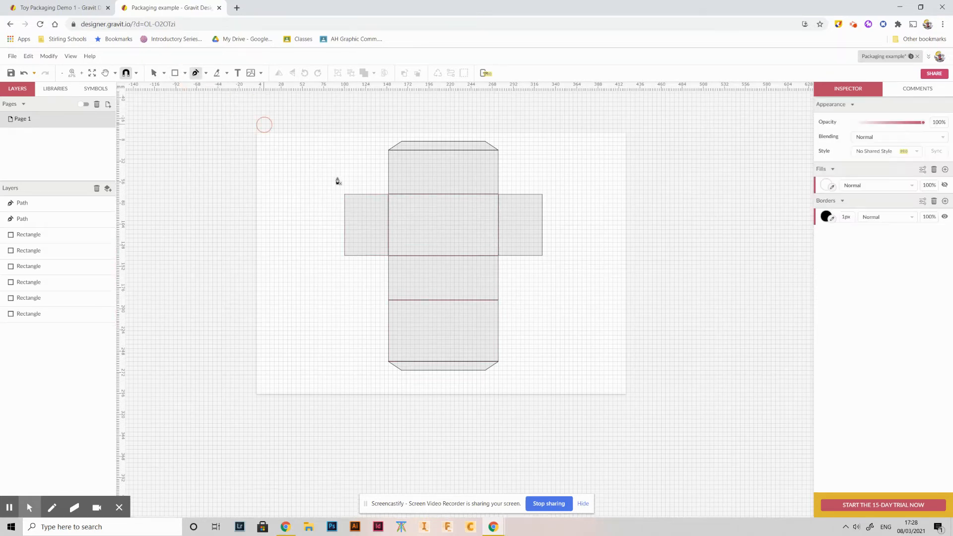
pyautogui.scroll(3, 347, 201)
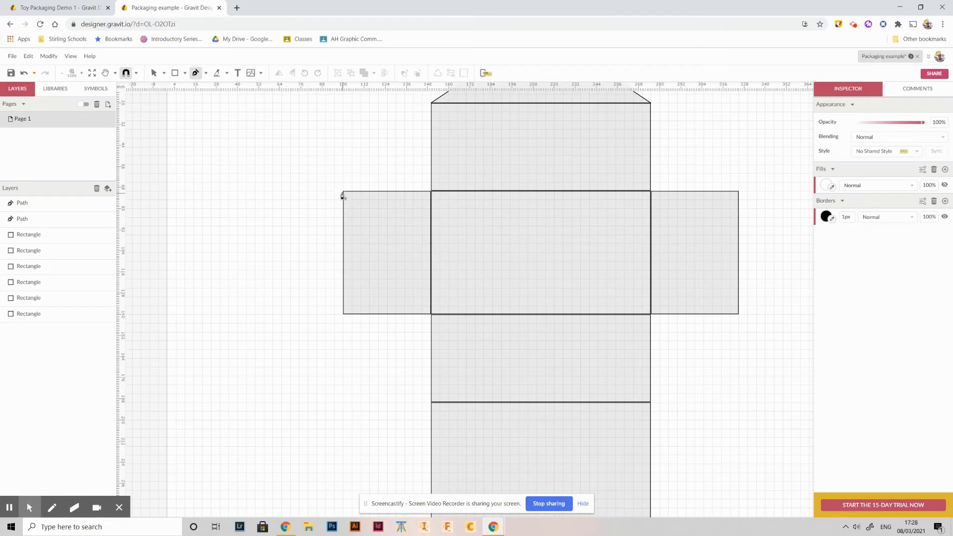
pyautogui.moveTo(343, 191); pyautogui.dragTo(331, 219)
pyautogui.click(326, 208)
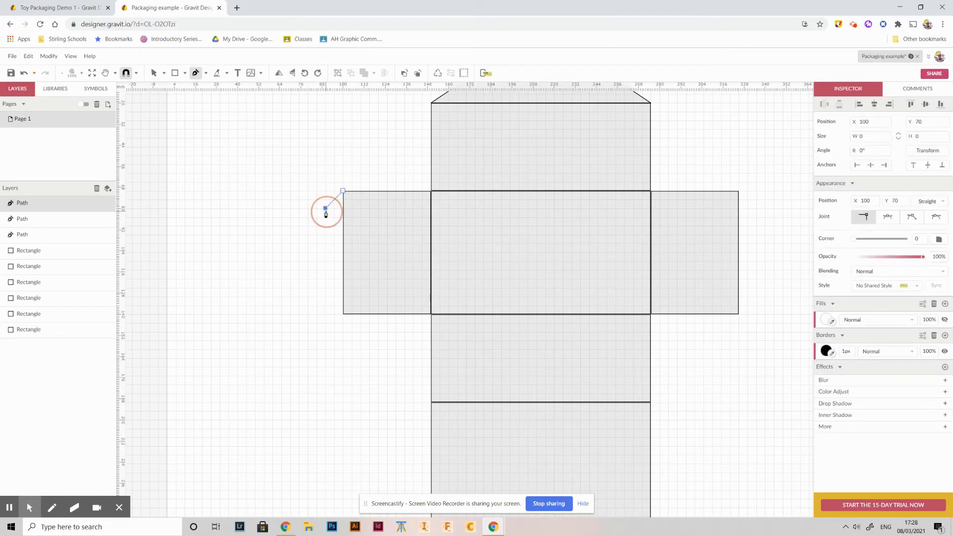
pyautogui.click(325, 297)
pyautogui.click(343, 314)
pyautogui.click(343, 192)
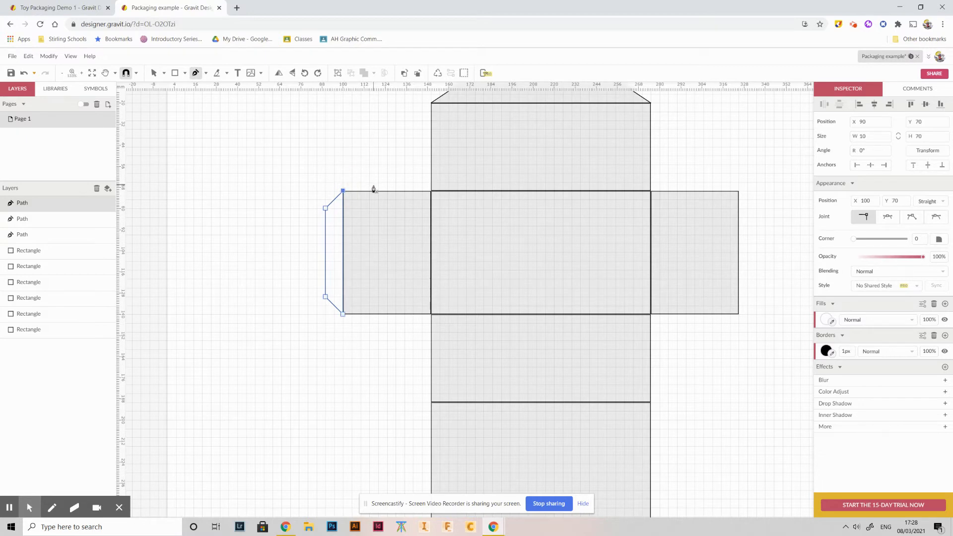
pyautogui.press('Escape')
# Match the left side panel's outer tab fill to the panels' light grey by sampling the colour from a panel.
pyautogui.click(334, 259)
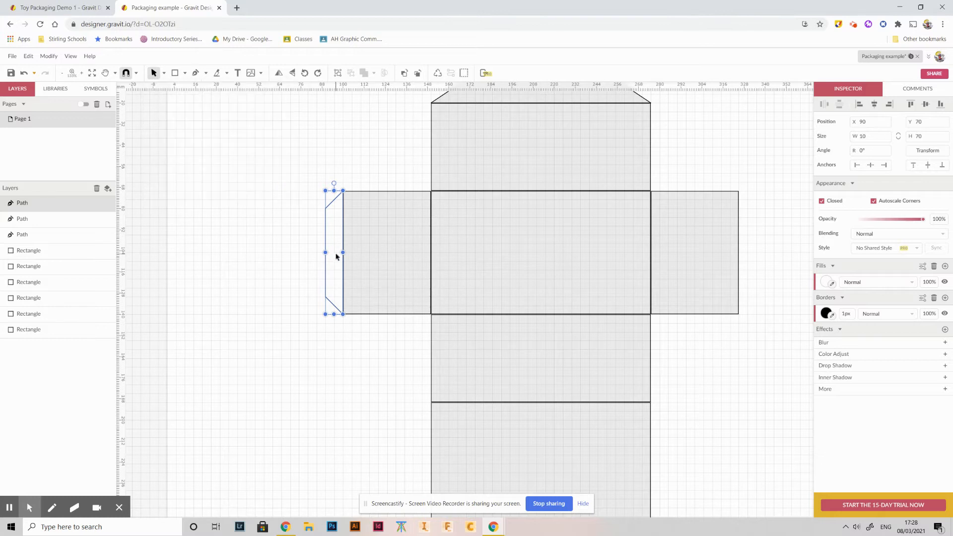
pyautogui.click(828, 283)
pyautogui.click(831, 284)
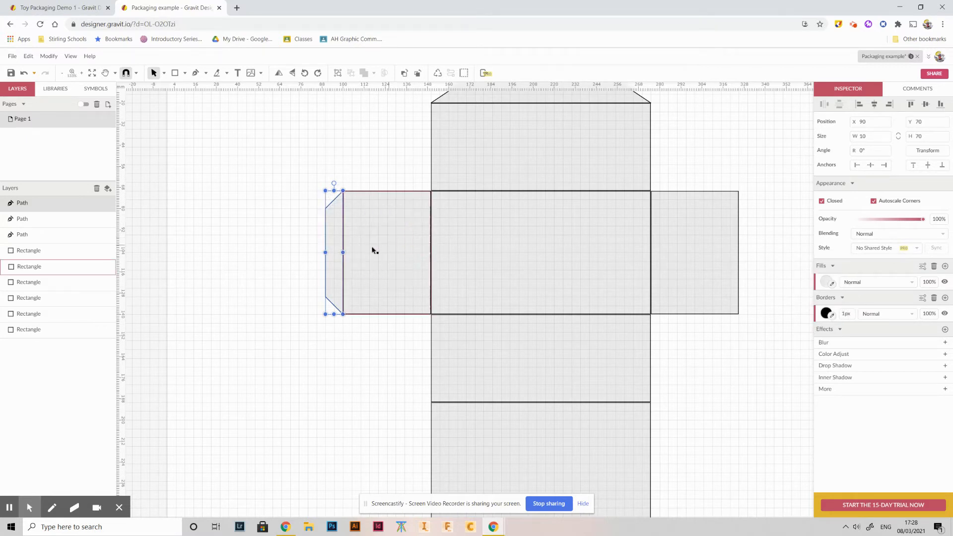
pyautogui.click(303, 231)
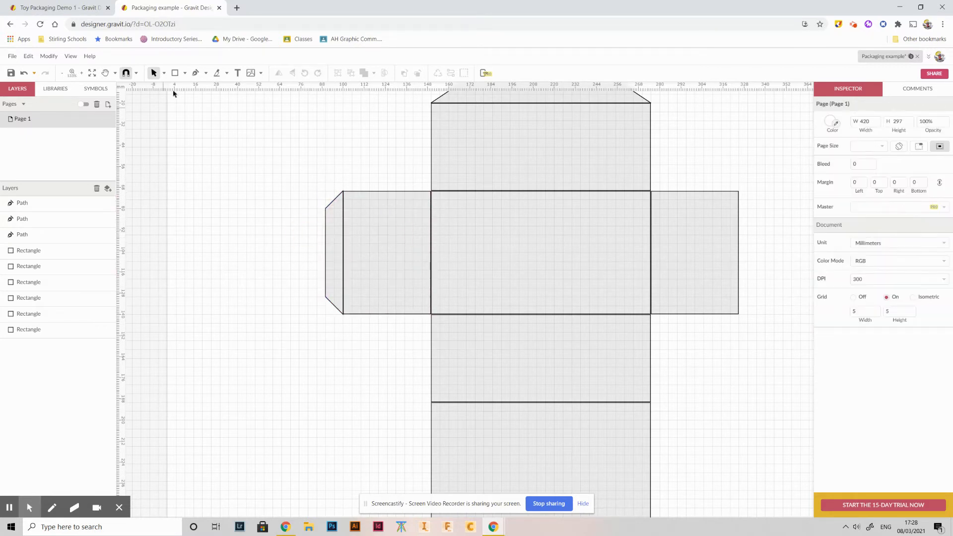
# Draw a closed tapered tab 50 × 10 mm along the upper edge of the left side panel with the Pen tool.
pyautogui.click(193, 73)
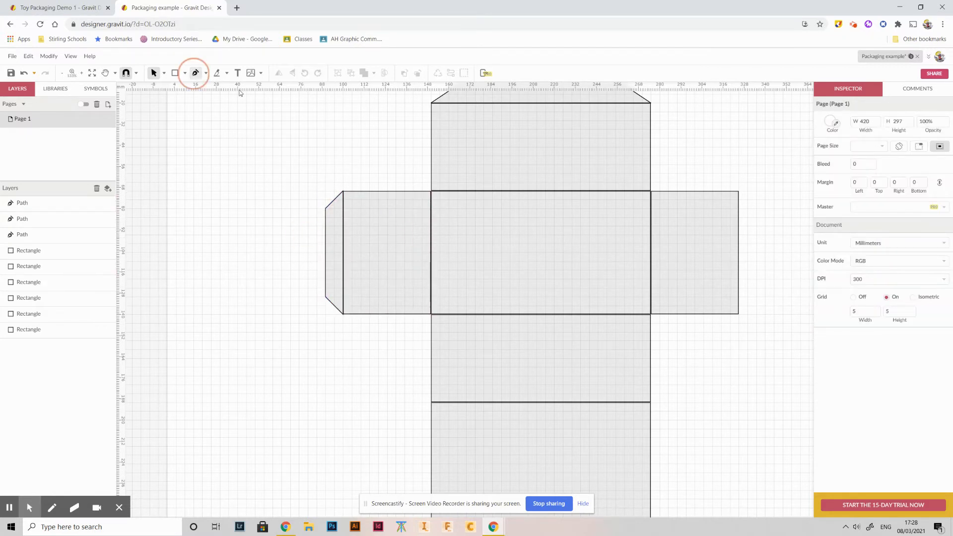
pyautogui.click(343, 196)
pyautogui.click(353, 177)
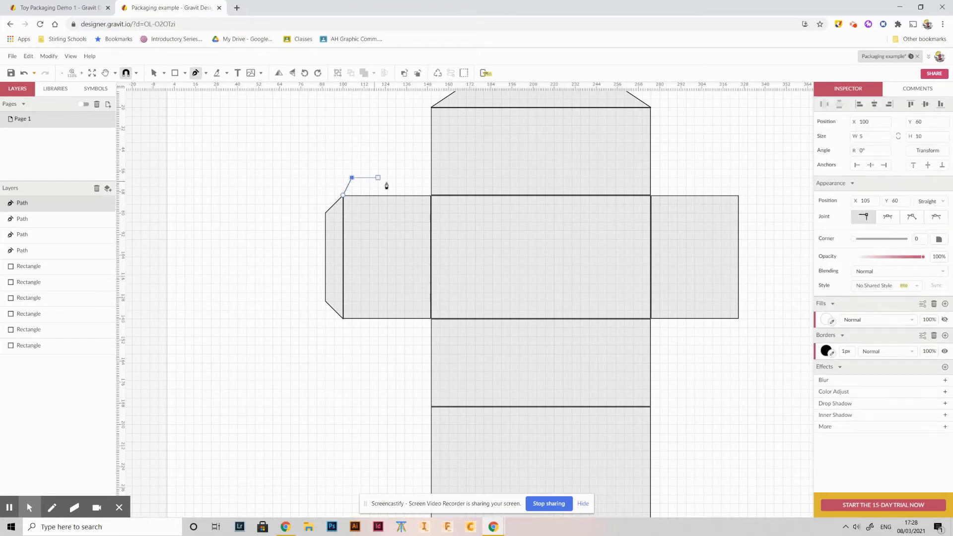
pyautogui.click(413, 177)
pyautogui.click(431, 196)
pyautogui.click(343, 196)
pyautogui.press('Escape')
# Move the upper tab's top-left corner point to X 110, Y 60 so both ends taper equally.
pyautogui.click(356, 184)
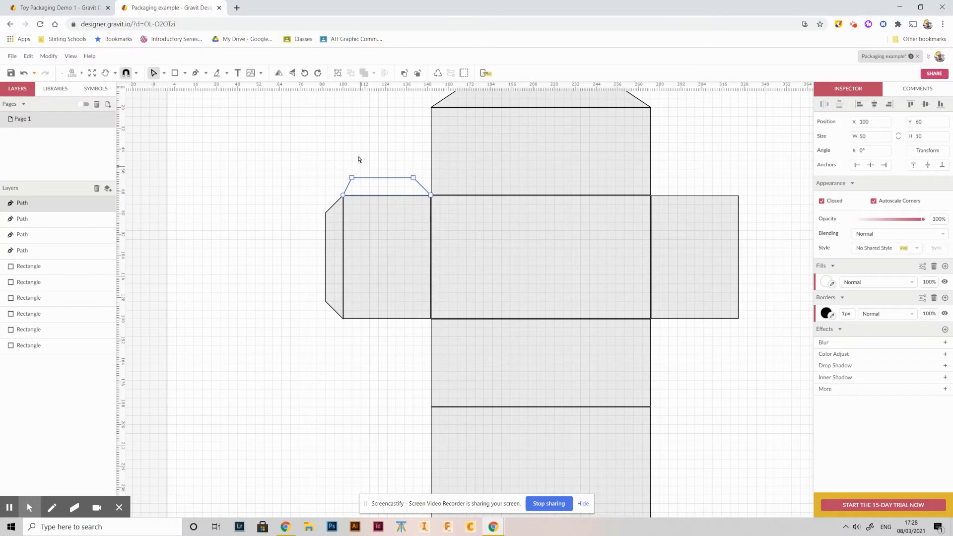
pyautogui.click(367, 177)
pyautogui.click(373, 150)
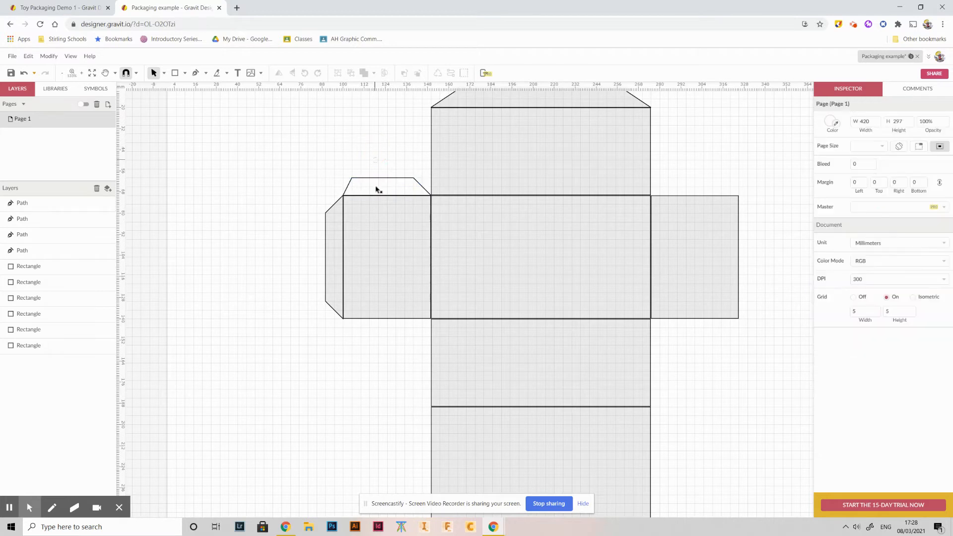
pyautogui.click(361, 185)
pyautogui.doubleClick(361, 185)
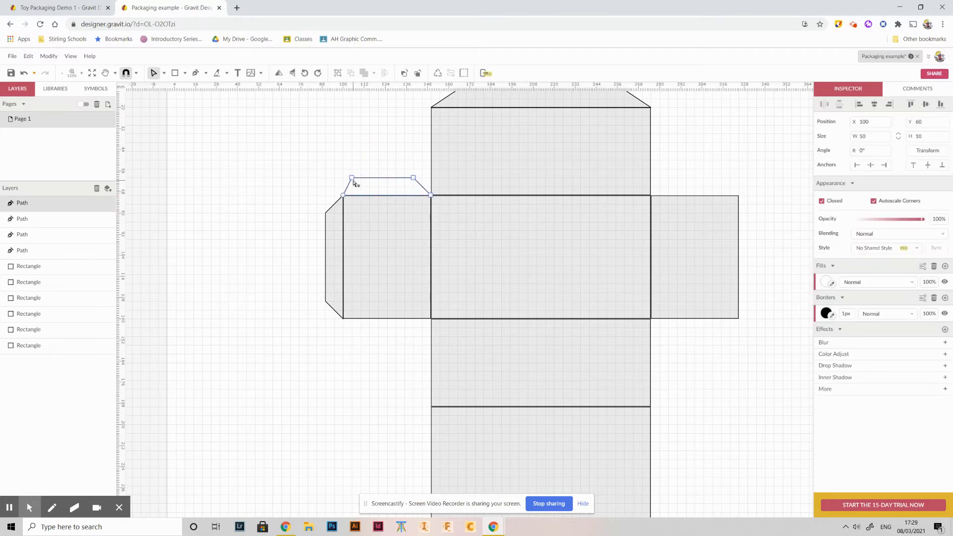
pyautogui.moveTo(353, 179); pyautogui.dragTo(361, 178)
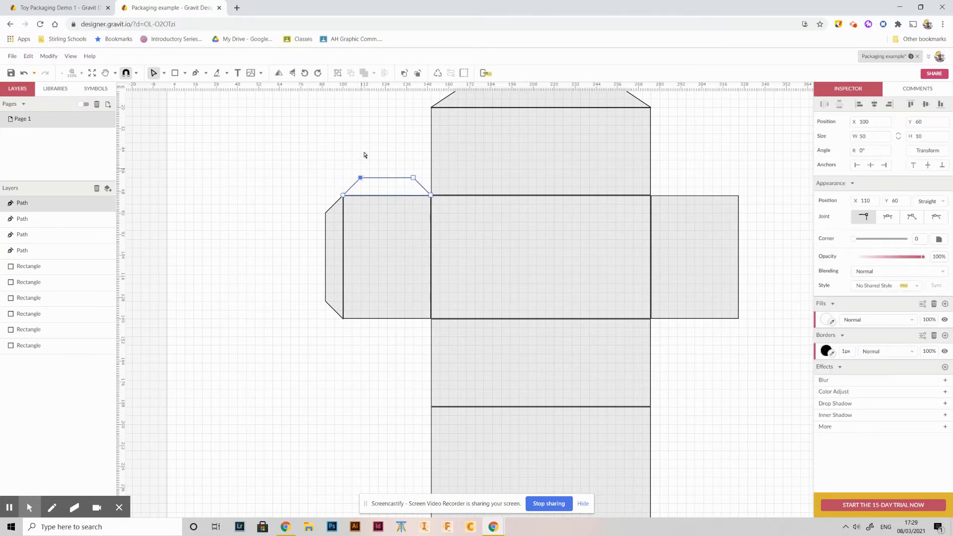
pyautogui.click(397, 163)
pyautogui.doubleClick(396, 178)
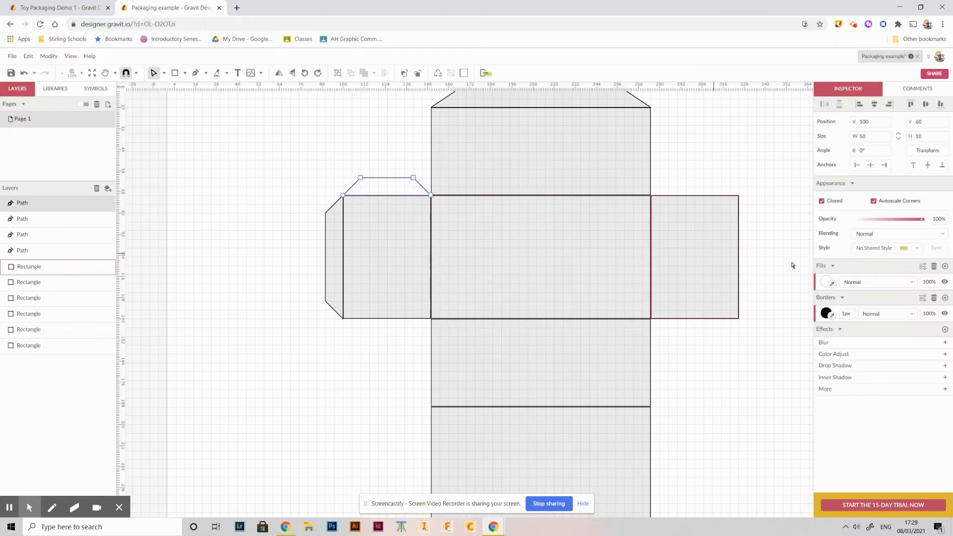
# Fill the left side panel's upper tab with the light grey sampled from the front panel.
pyautogui.click(833, 284)
pyautogui.click(610, 262)
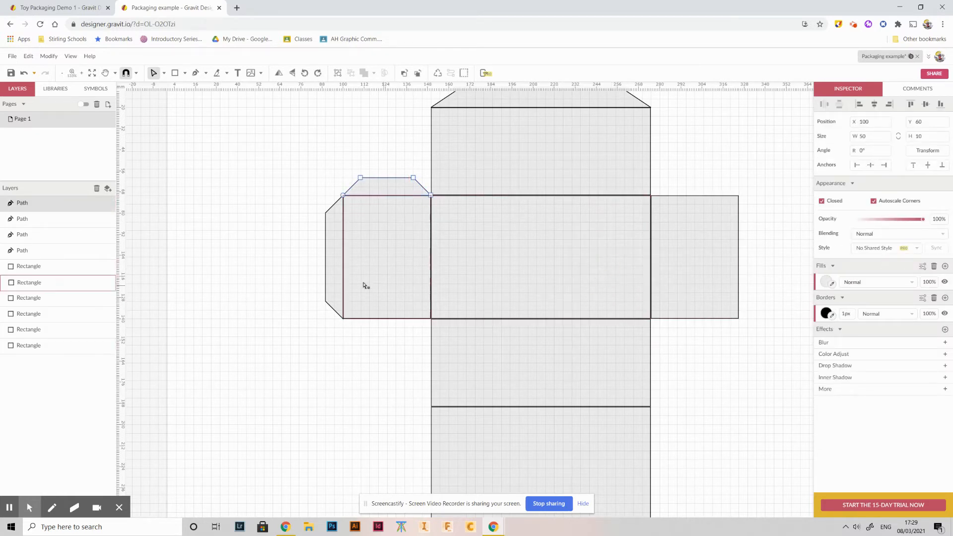
pyautogui.click(271, 249)
# Duplicate the upper tab, place the copy along the left side panel's lower edge, and flip it vertically so it tapers outward.
pyautogui.click(379, 189)
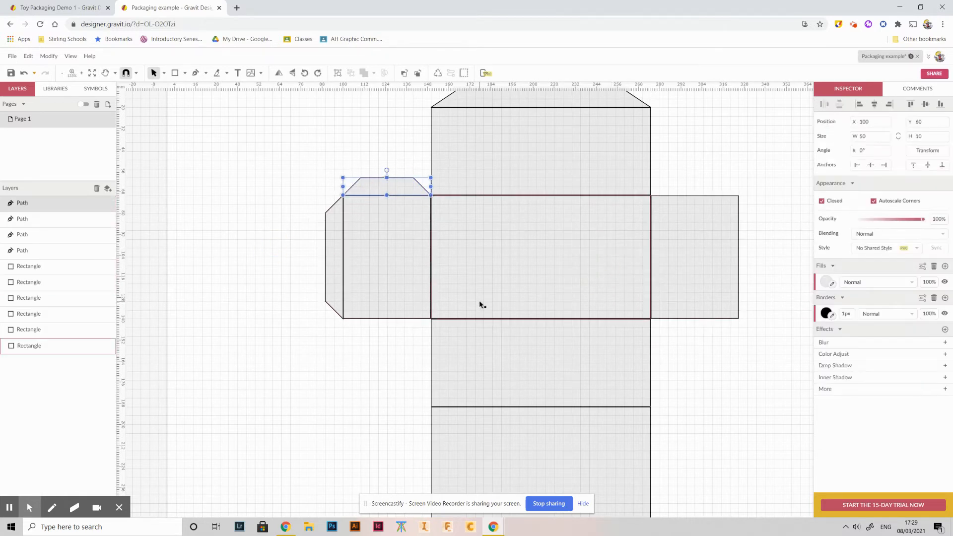
pyautogui.moveTo(410, 187); pyautogui.dragTo(411, 329)
pyautogui.click(292, 73)
pyautogui.click(321, 217)
# Duplicate the left side panel's three tabs together, flip the copies horizontally, and align them to the right side panel's free edges.
pyautogui.click(379, 192)
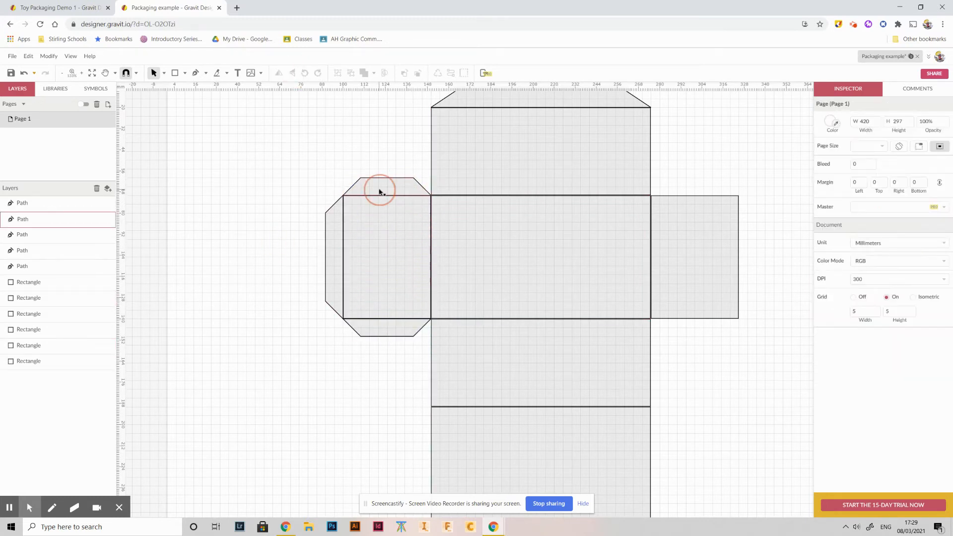
pyautogui.keyDown('shift'); pyautogui.click(334, 276); pyautogui.keyUp('shift')
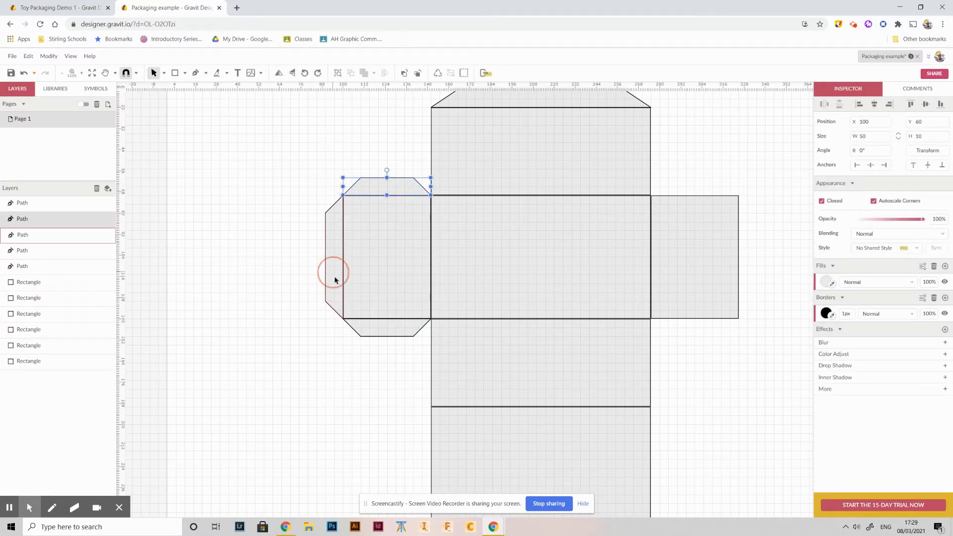
pyautogui.keyDown('shift'); pyautogui.click(387, 330); pyautogui.keyUp('shift')
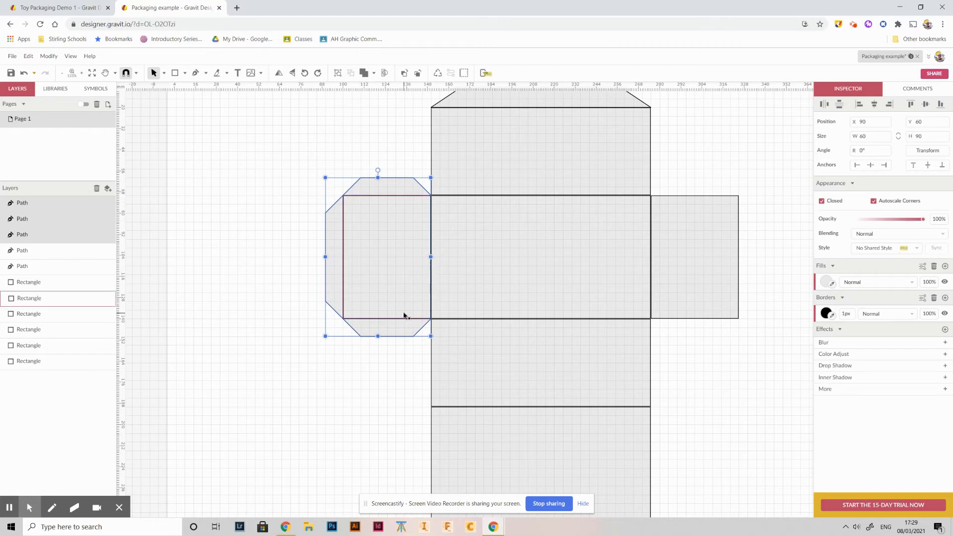
pyautogui.hotkey('ctrl', 'd')
pyautogui.moveTo(334, 266); pyautogui.dragTo(640, 268)
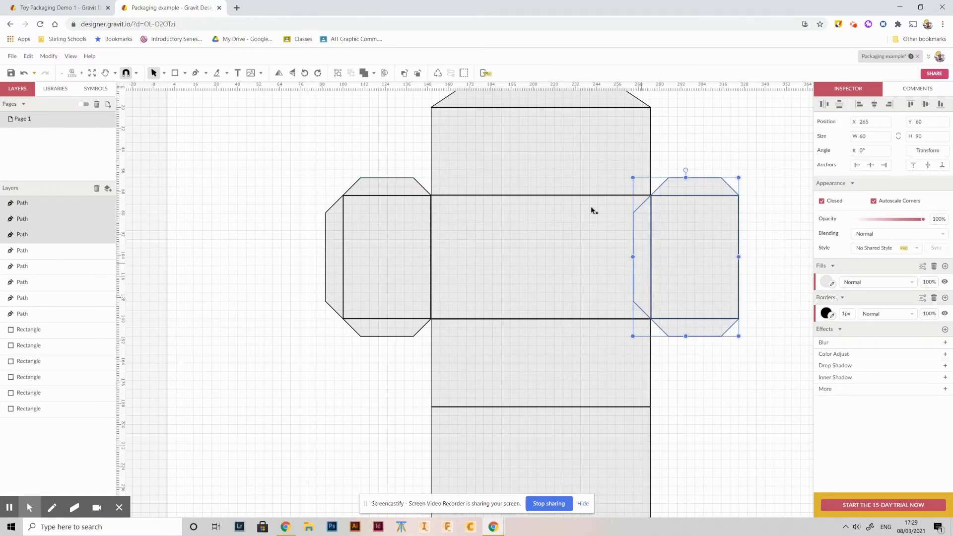
pyautogui.click(293, 74)
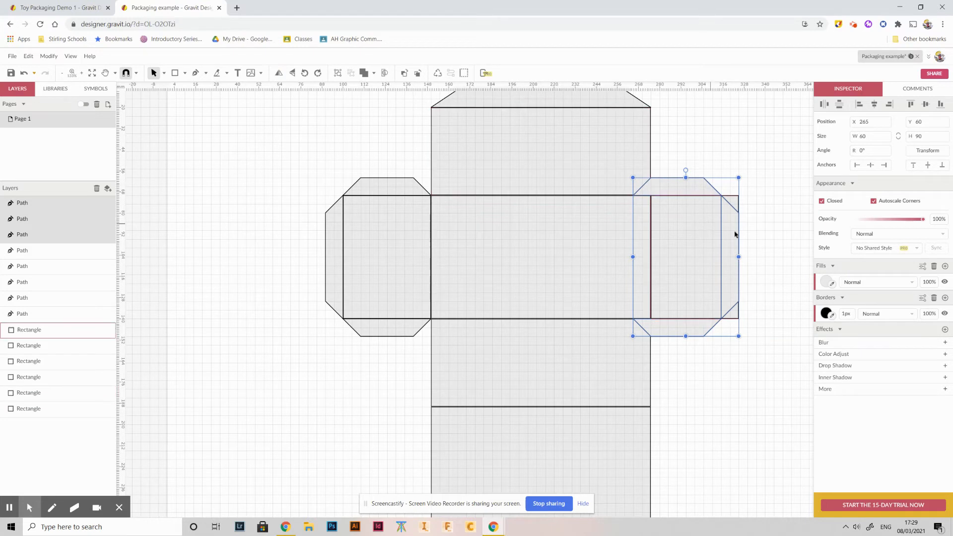
pyautogui.moveTo(730, 234); pyautogui.dragTo(749, 231)
pyautogui.click(796, 331)
pyautogui.click(776, 338)
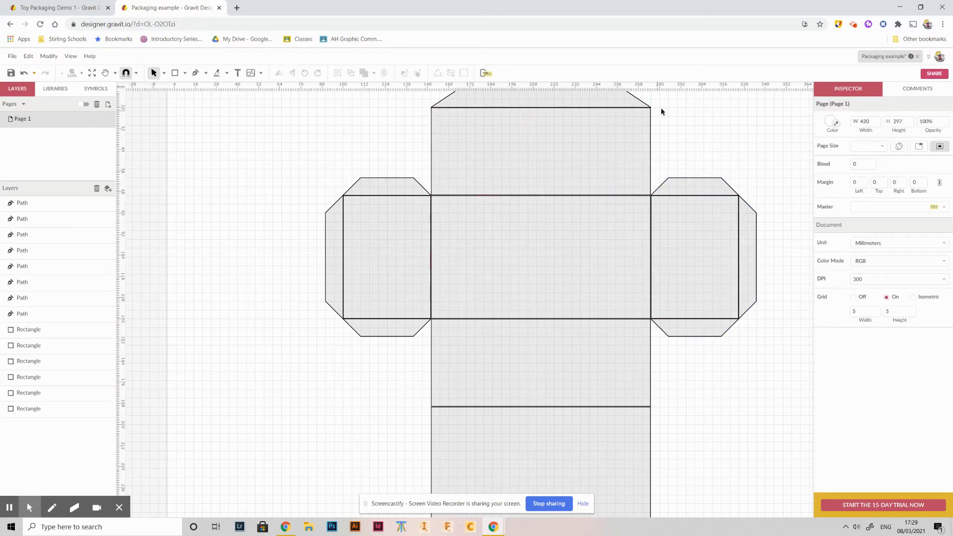
# Look over the whole net and check the front panel's window on the Google Slides working rough.
pyautogui.scroll(-3, 632, 164)
pyautogui.scroll(4, 630, 173)
pyautogui.scroll(-2, 572, 174)
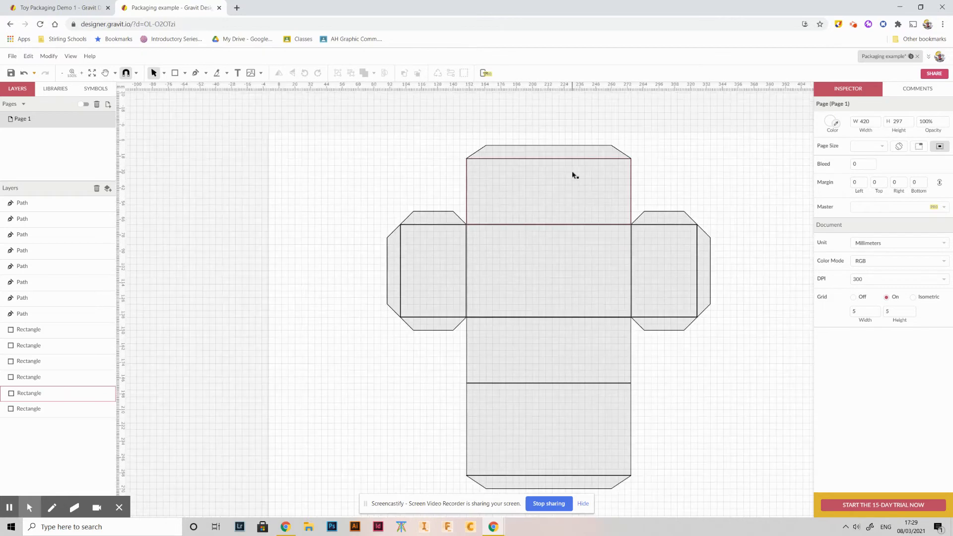
pyautogui.scroll(-2, 575, 175)
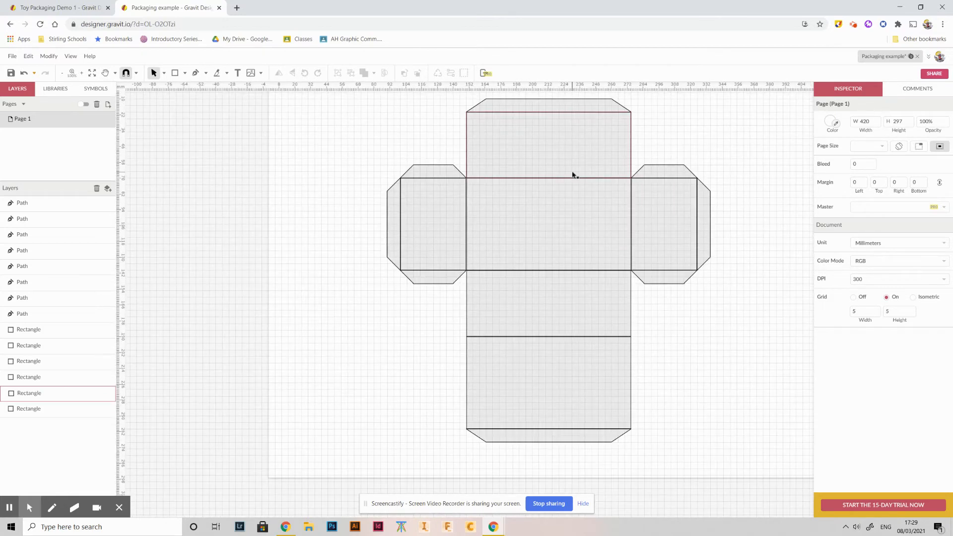
pyautogui.click(383, 291)
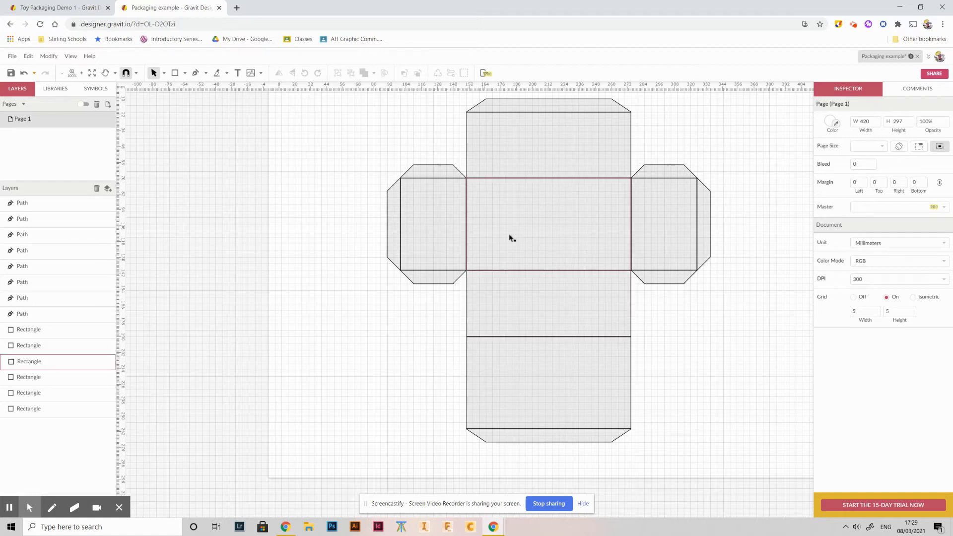
pyautogui.hotkey('alt', 'Tab')
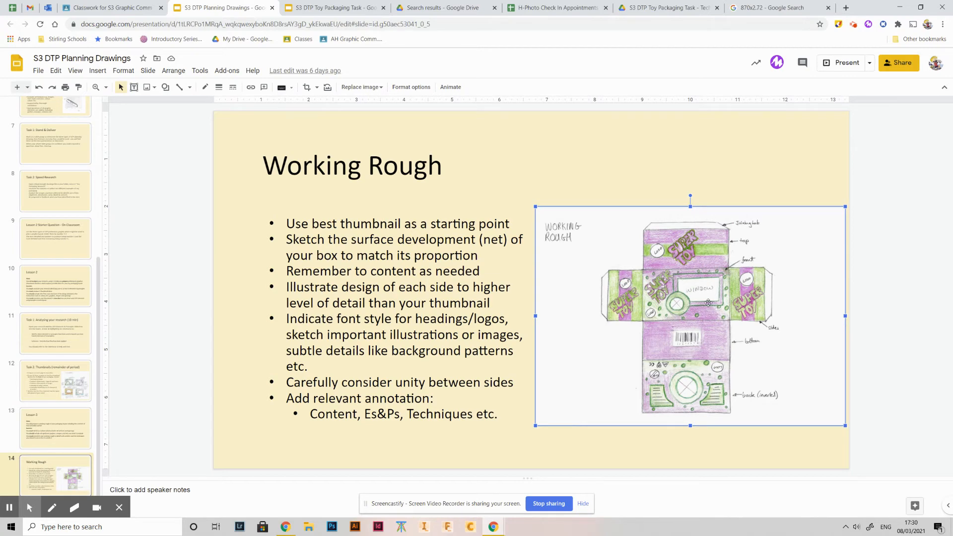
pyautogui.hotkey('alt', 'Tab')
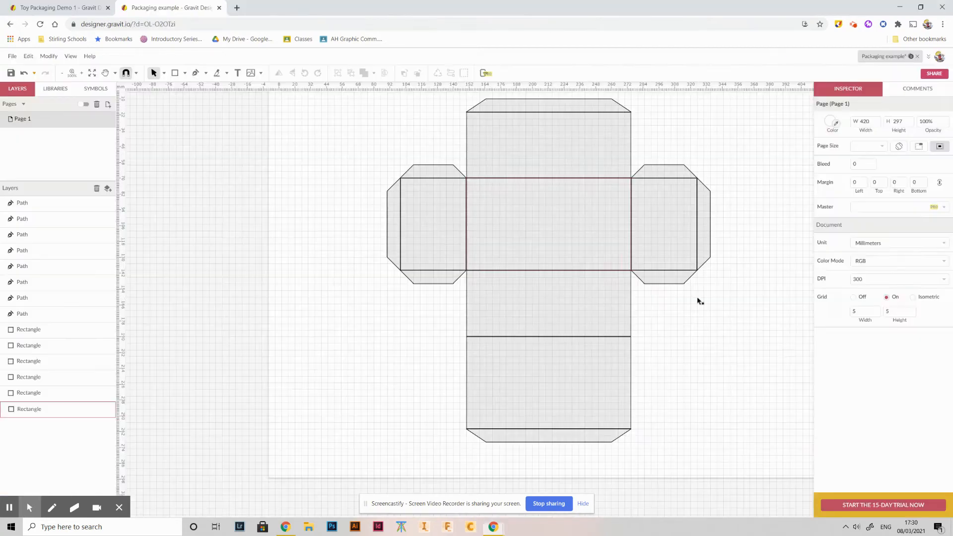
pyautogui.click(174, 73)
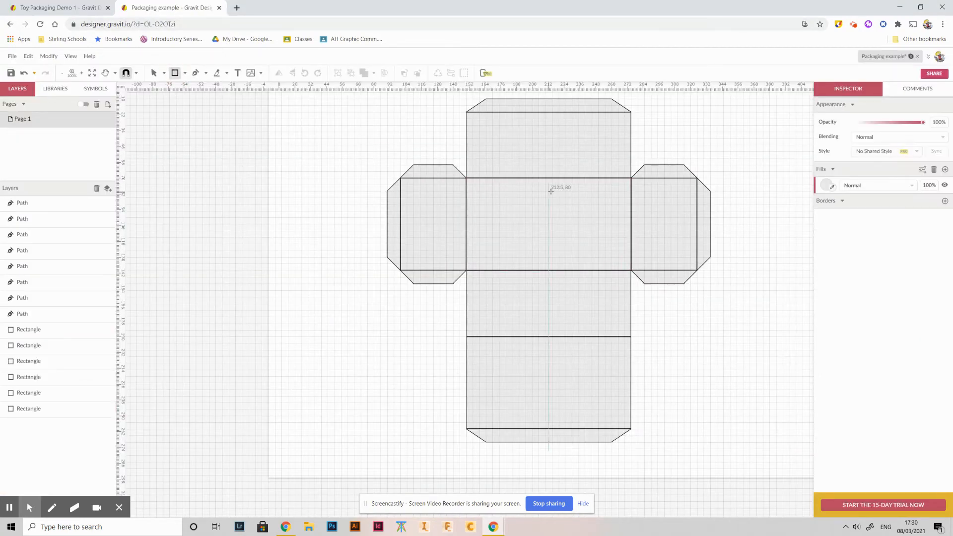
pyautogui.click(533, 193)
pyautogui.press('Escape')
pyautogui.click(175, 73)
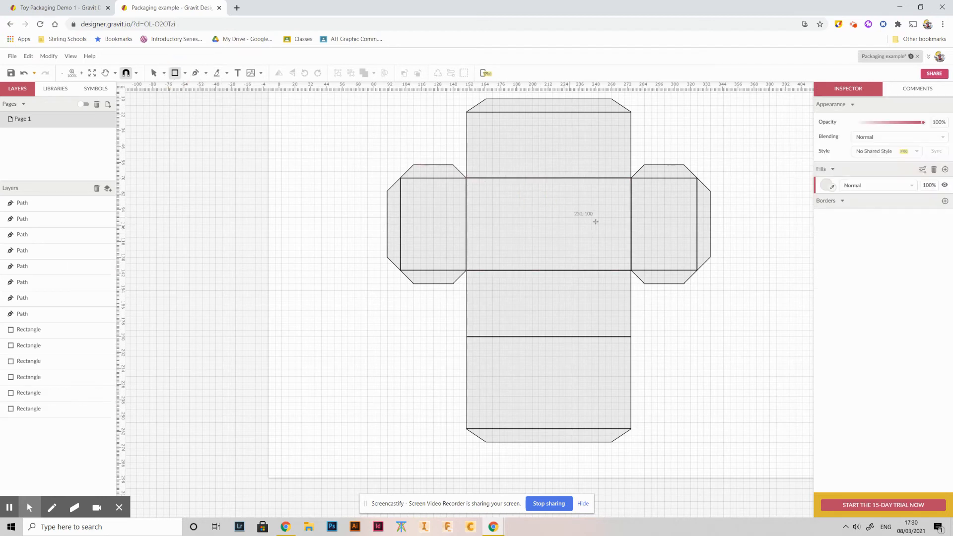
pyautogui.press('v')
# Draw a 60 × 30 mm window rectangle in the front panel's upper right area, using the panel's fill and border.
pyautogui.click(617, 192)
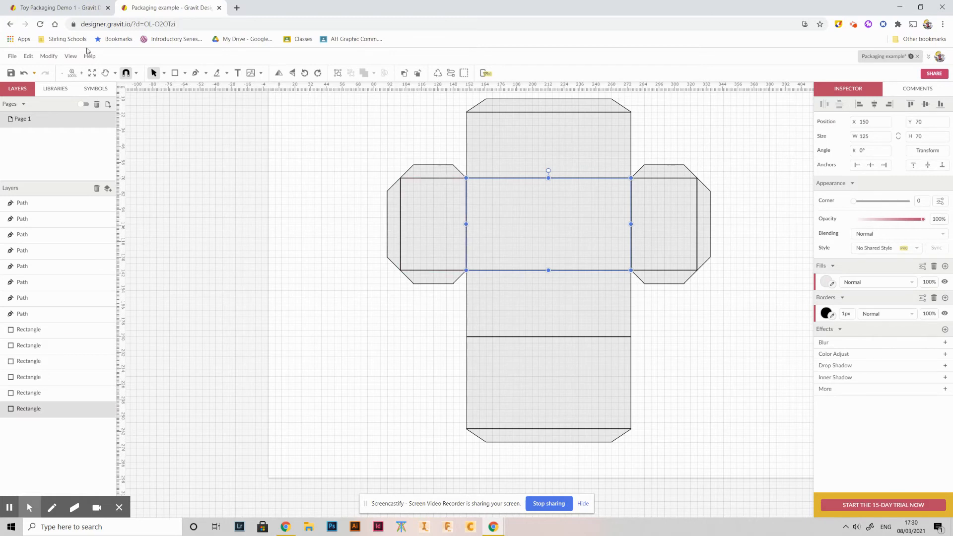
pyautogui.click(175, 72)
pyautogui.moveTo(618, 190); pyautogui.dragTo(537, 230)
# Compare the window with the Google Slides working rough and enlarge it downward and to the left to 65 × 35 mm.
pyautogui.hotkey('alt', 'Tab')
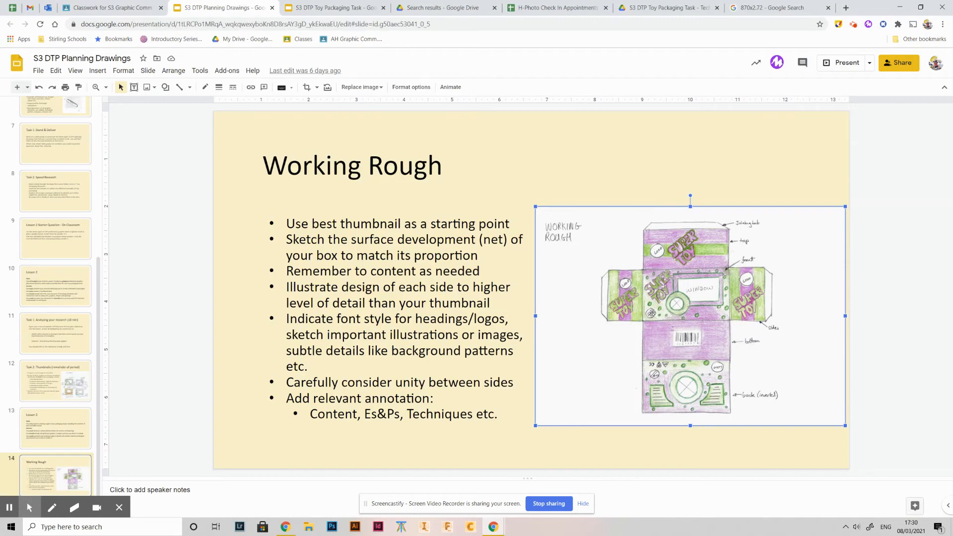
pyautogui.hotkey('alt', 'Tab')
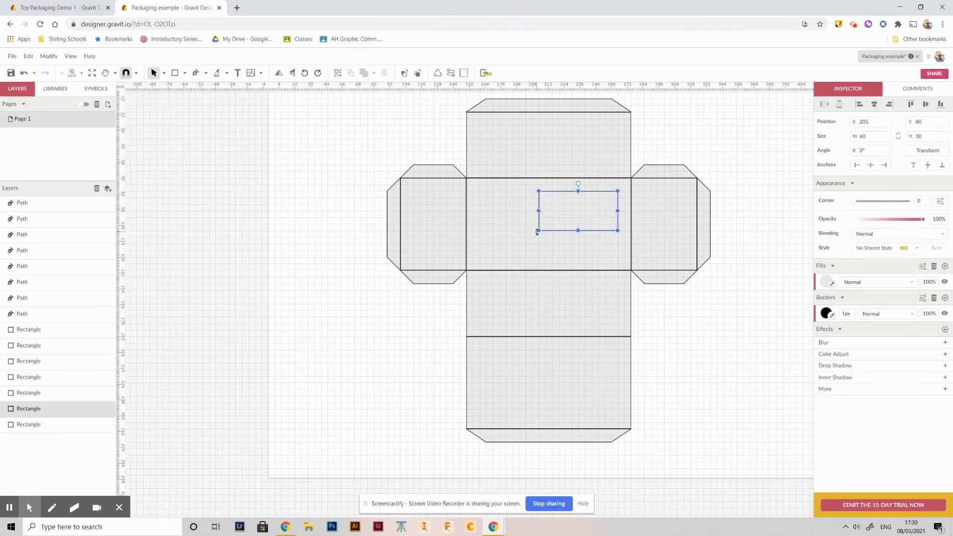
pyautogui.moveTo(578, 230); pyautogui.dragTo(578, 237)
pyautogui.moveTo(539, 213); pyautogui.dragTo(533, 213)
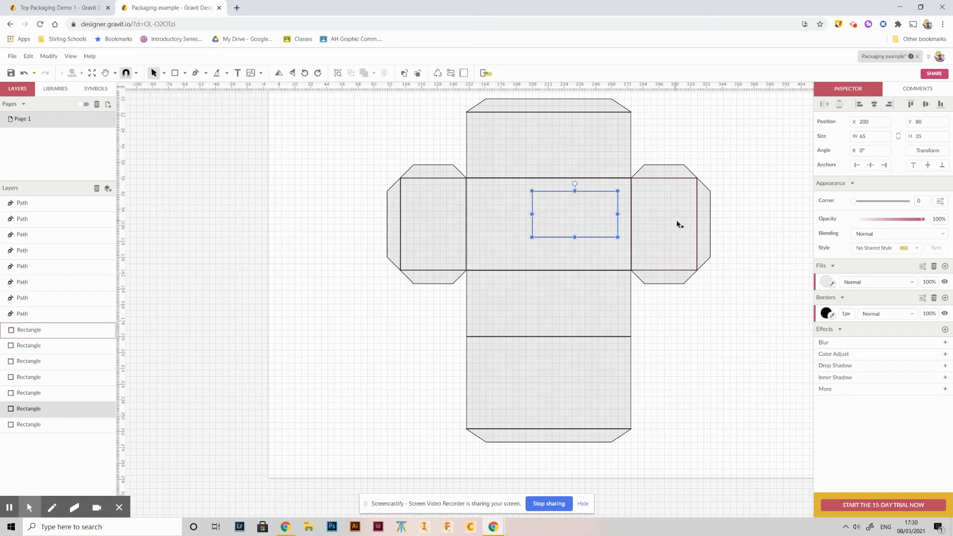
pyautogui.click(701, 159)
# Move the window rectangle off the front panel to the empty area above the right side panel, at X 292.5, Y 20.
pyautogui.click(534, 222)
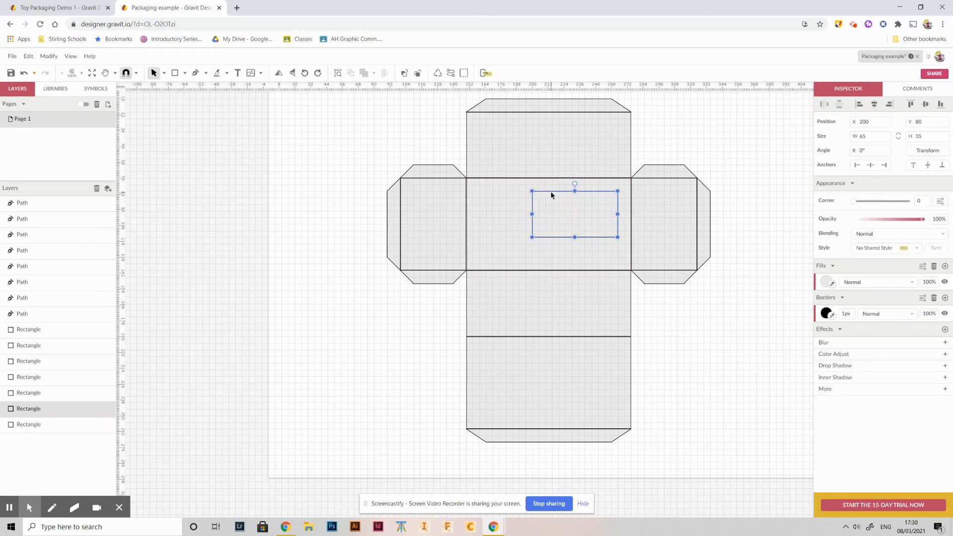
pyautogui.moveTo(569, 215); pyautogui.dragTo(705, 128)
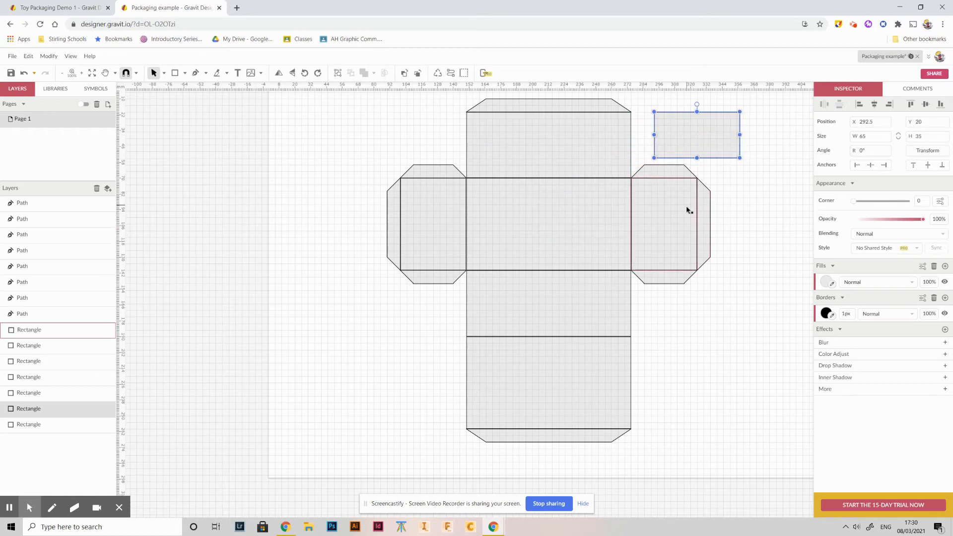
# Undo the window's last move and subtract it from the front panel as a compound shape.
pyautogui.hotkey('ctrl', 'z')
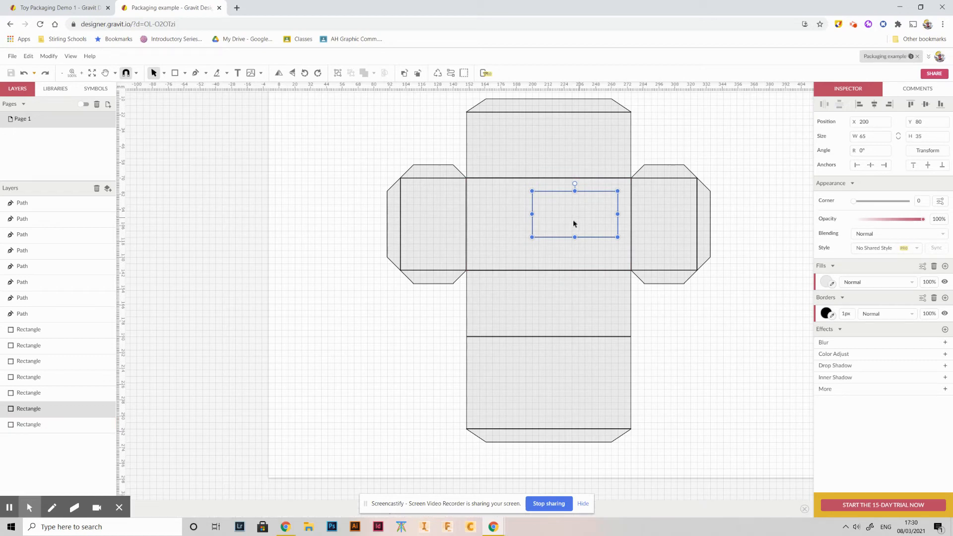
pyautogui.keyDown('shift'); pyautogui.click(504, 219); pyautogui.keyUp('shift')
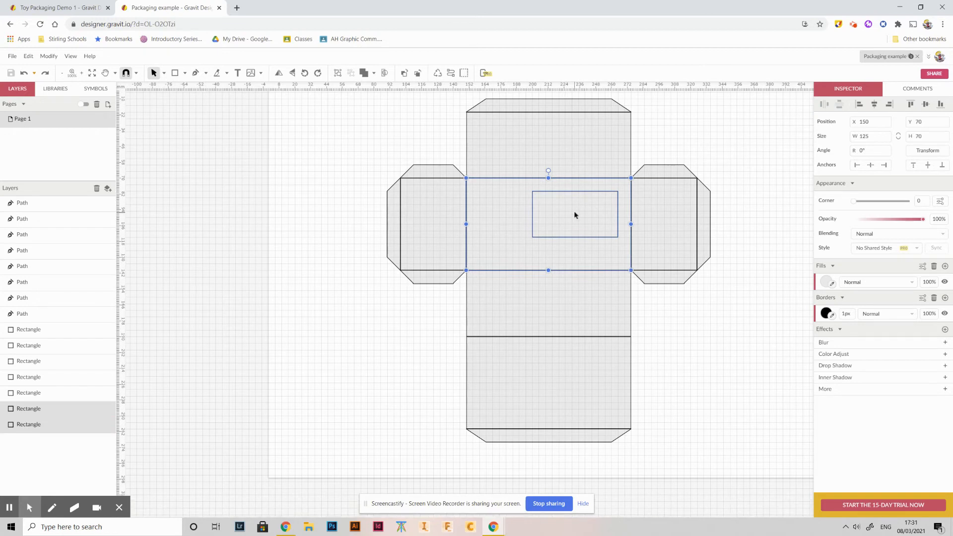
pyautogui.rightClick(559, 217)
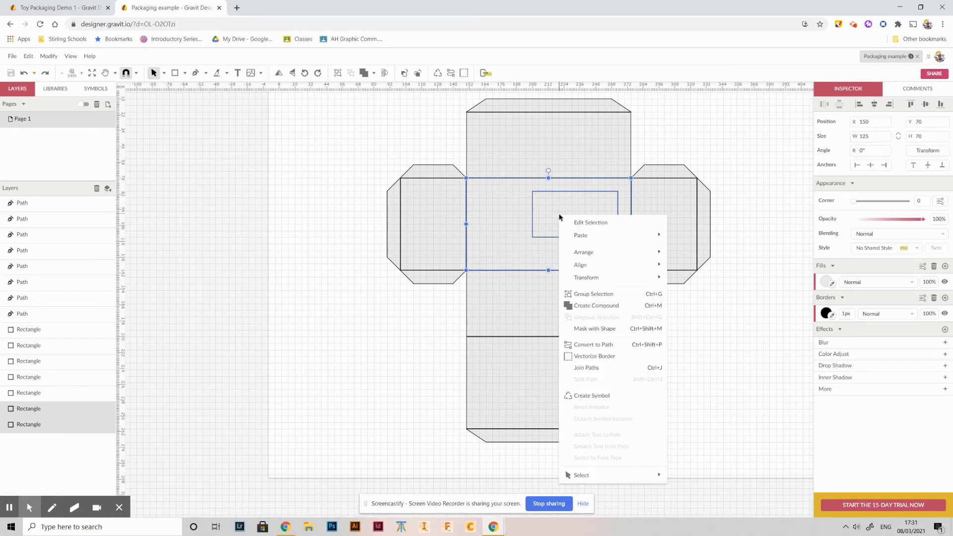
pyautogui.click(611, 311)
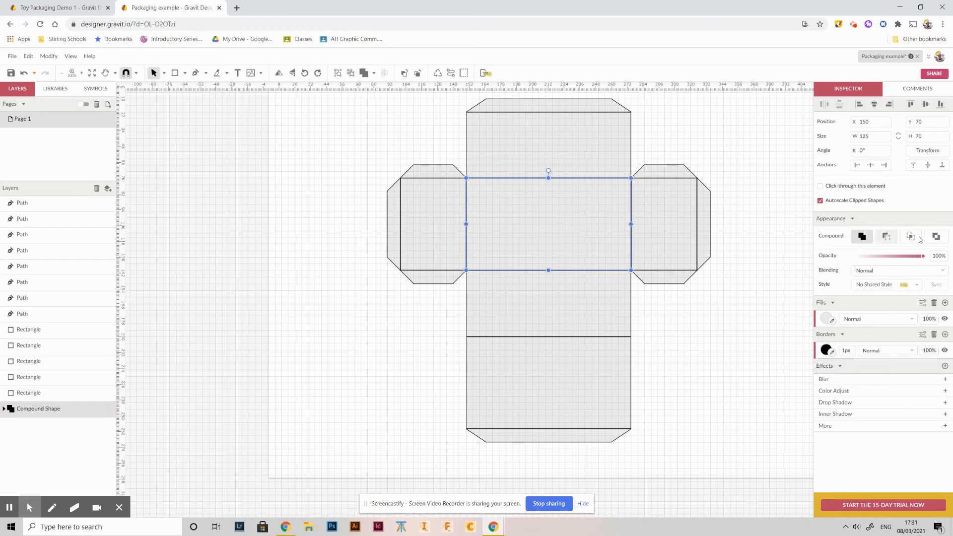
pyautogui.click(893, 238)
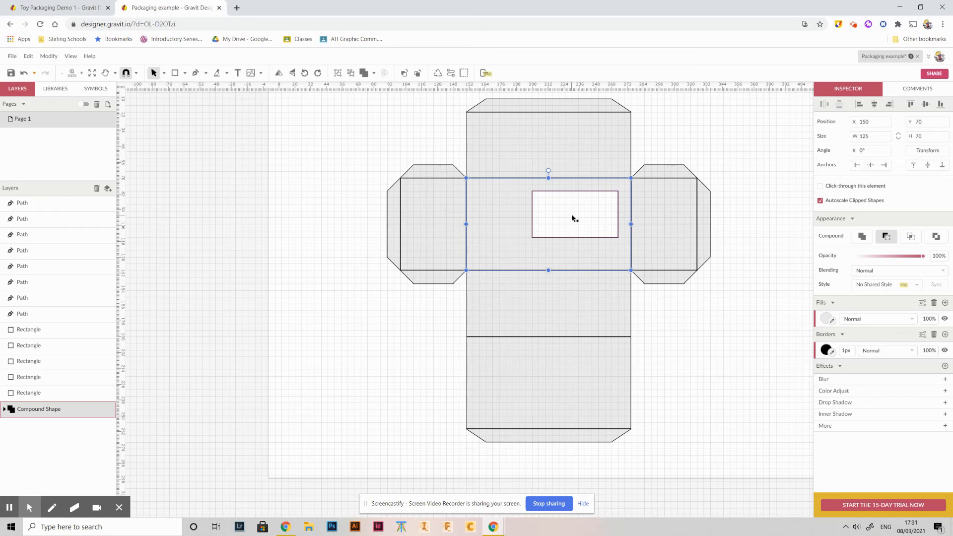
# Draw a 25 × 45 mm test rectangle outside the net, beside its left side panel, and fill it with red #E64040.
pyautogui.click(164, 73)
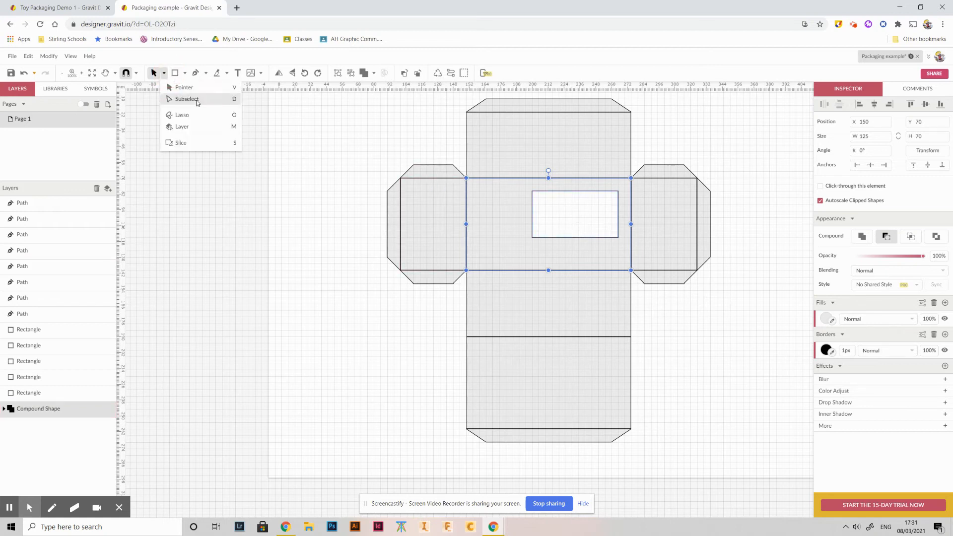
pyautogui.press('r')
pyautogui.moveTo(321, 165); pyautogui.dragTo(357, 224)
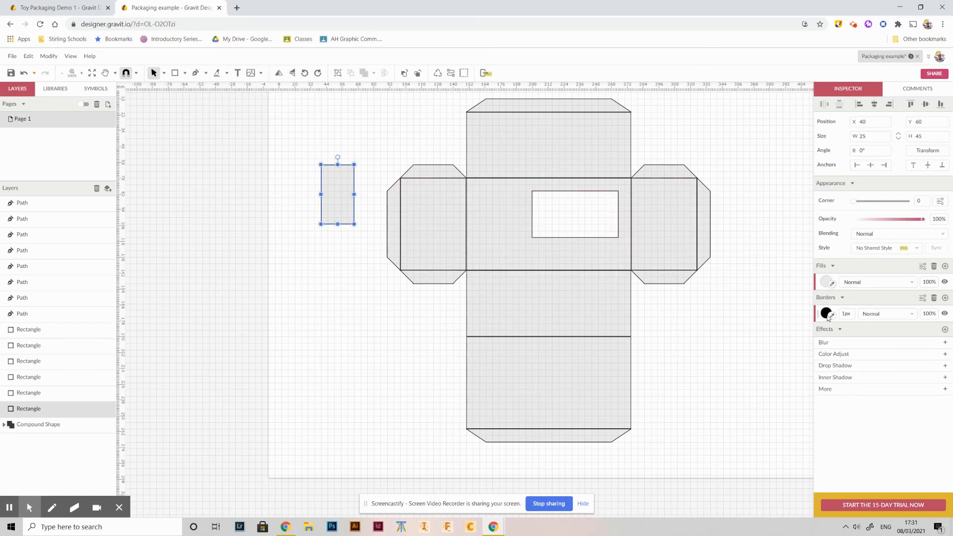
pyautogui.click(833, 283)
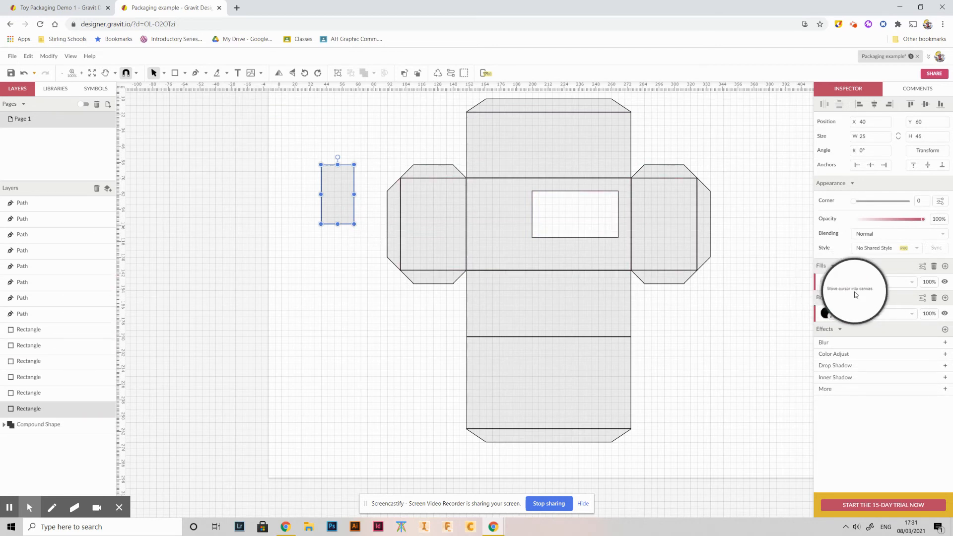
pyautogui.click(826, 282)
pyautogui.click(908, 311)
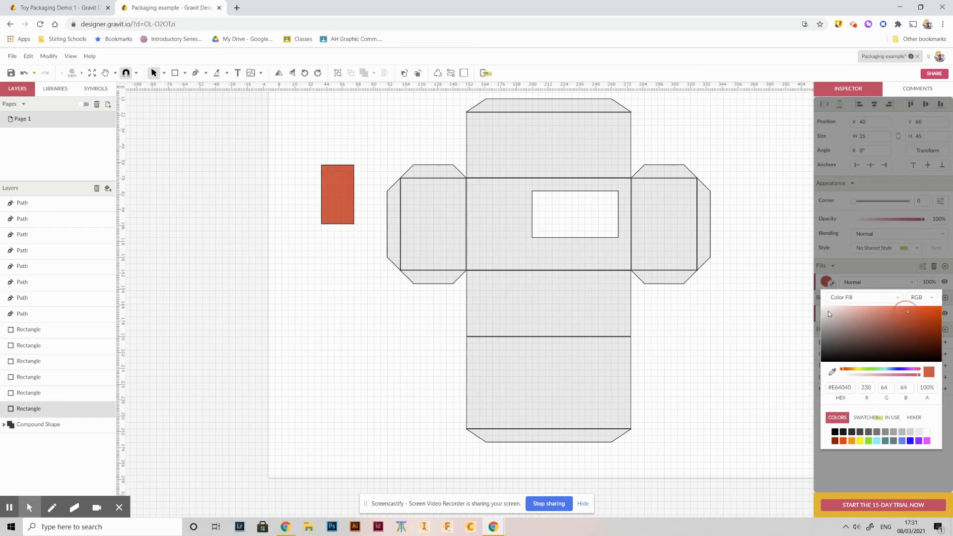
# Move the red rectangle over the front panel's window to X 240, Y 60 and send it to the back.
pyautogui.moveTo(345, 199); pyautogui.dragTo(604, 209)
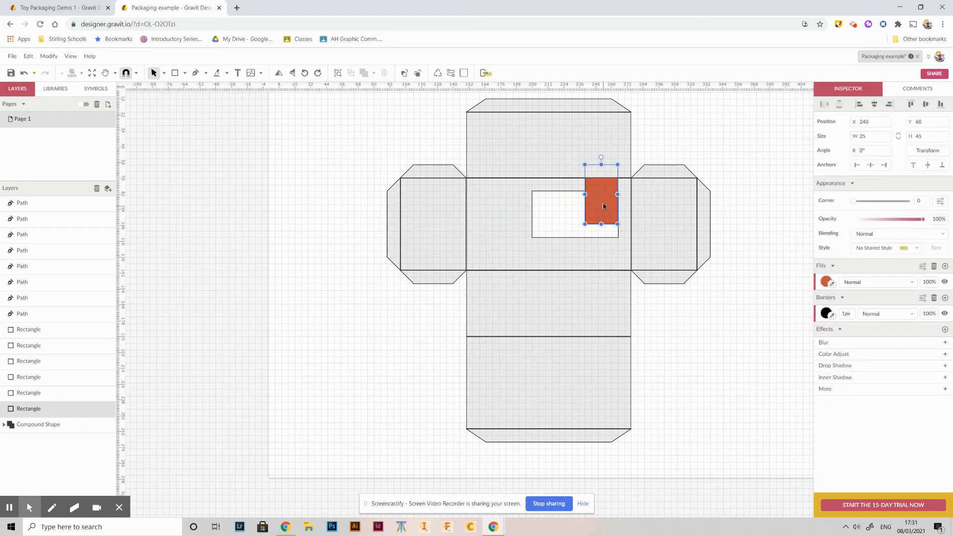
pyautogui.rightClick(603, 197)
pyautogui.moveTo(641, 235)
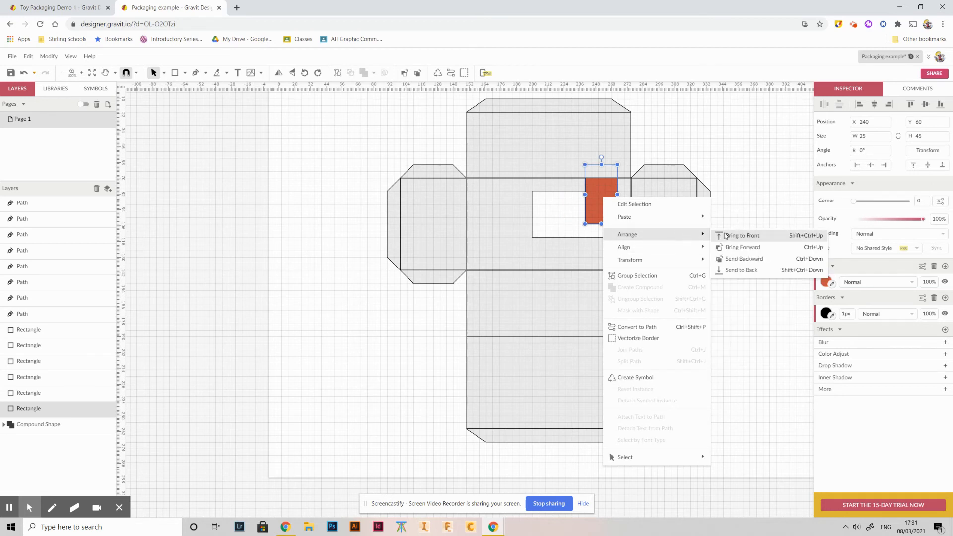
pyautogui.click(745, 270)
# Try shifting the front panel's compound shape and repositioning the window cutout inside it to X 190, Y 87.5.
pyautogui.moveTo(586, 219); pyautogui.dragTo(602, 203)
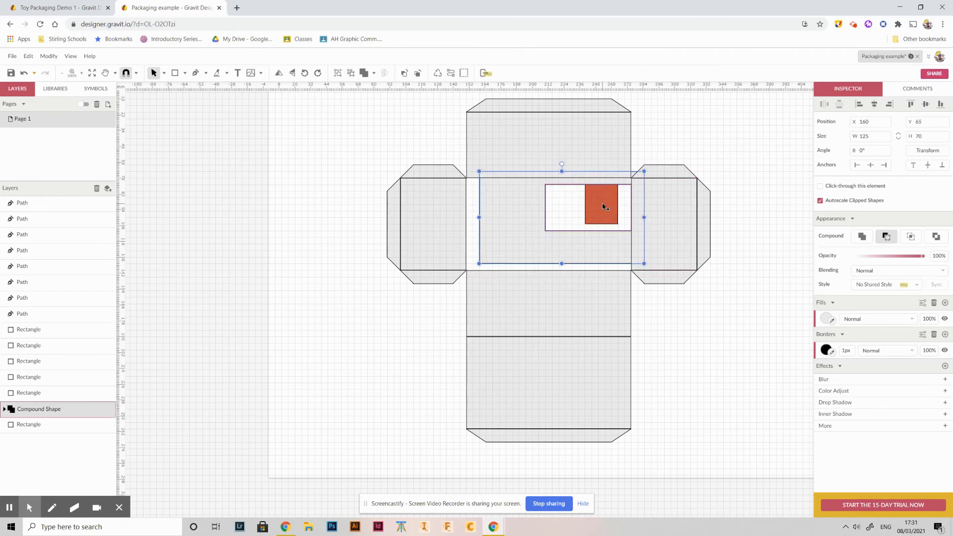
pyautogui.doubleClick(603, 203)
pyautogui.moveTo(599, 210); pyautogui.dragTo(589, 219)
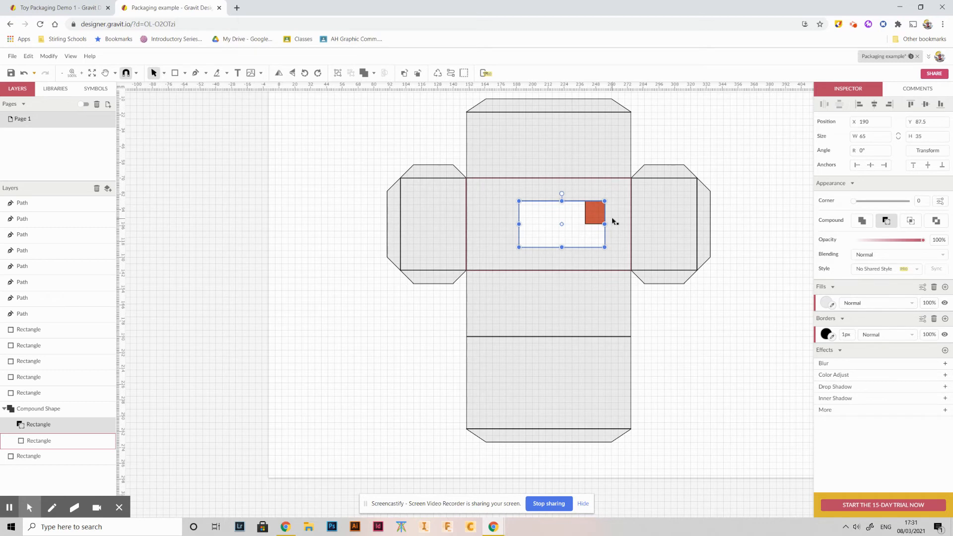
# Undo the panel and window moves, then drag the red test rectangle off the net and delete it.
pyautogui.hotkey('ctrl', 'z')
pyautogui.hotkey('ctrl', 'z')
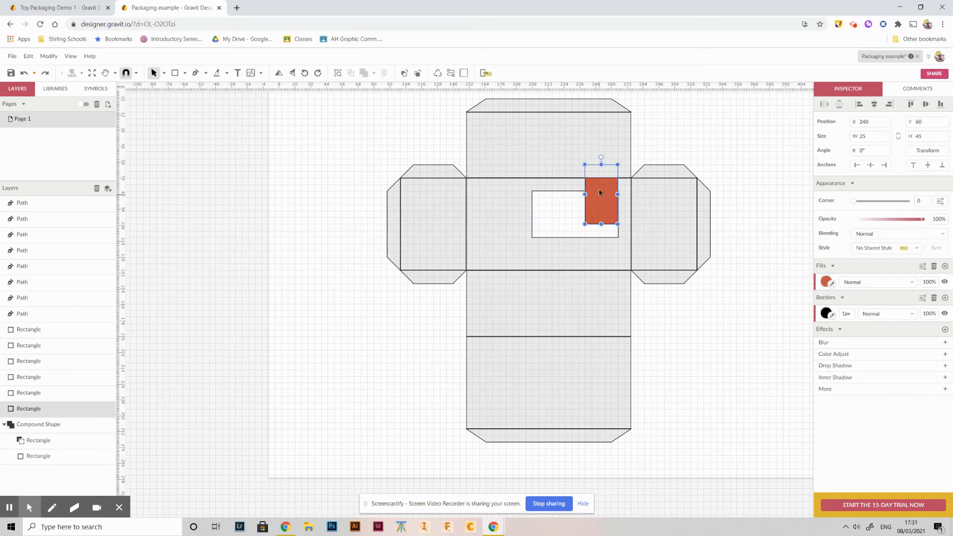
pyautogui.moveTo(598, 188); pyautogui.dragTo(746, 157)
pyautogui.press('Delete')
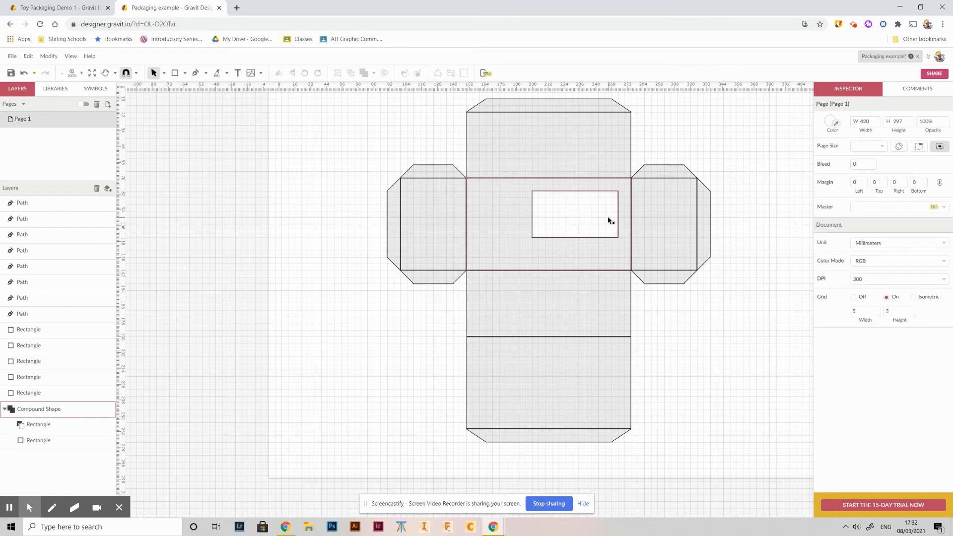
# Check the working rough in Google Slides, then draw a 10 × 10 mm swatch square near the page's upper-left corner at X 15, Y 15.
pyautogui.hotkey('alt', 'Tab')
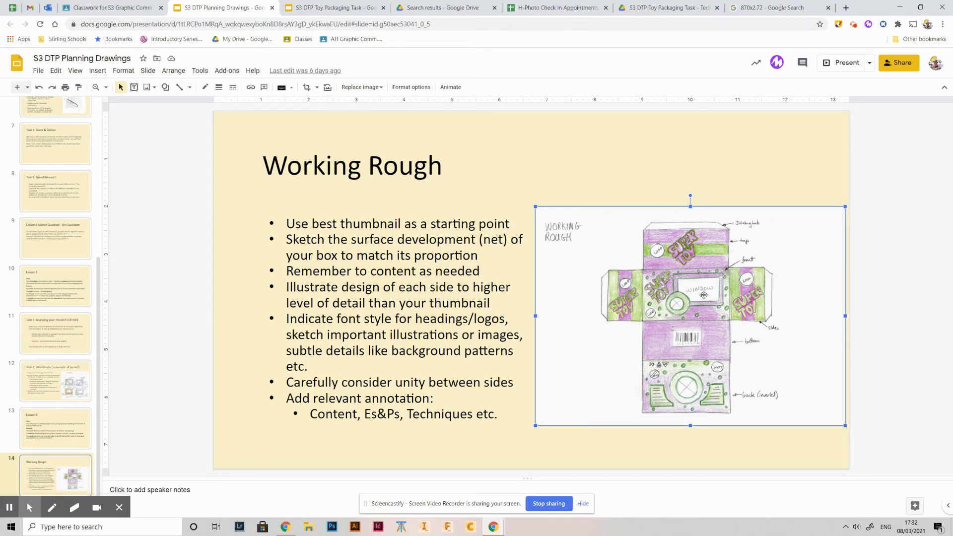
pyautogui.hotkey('alt', 'Tab')
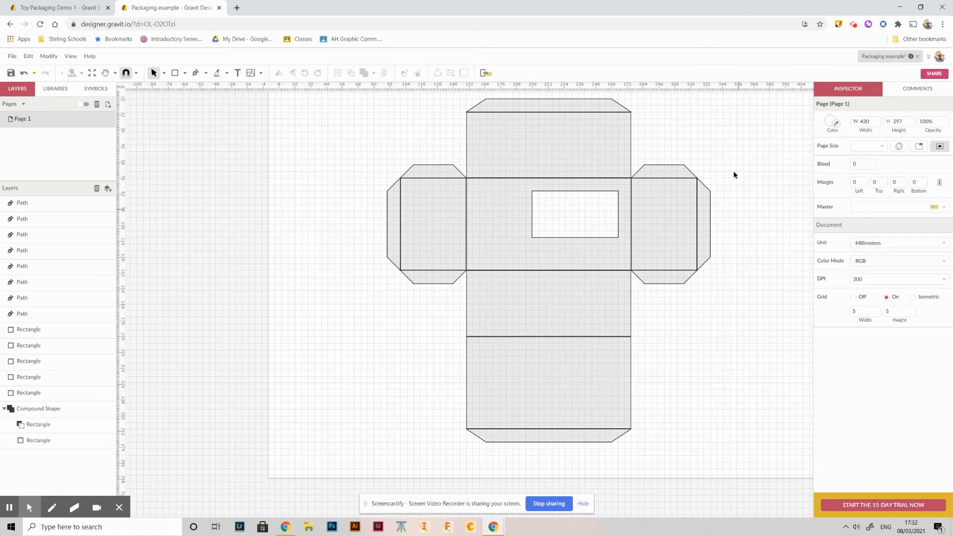
pyautogui.scroll(2, 689, 211)
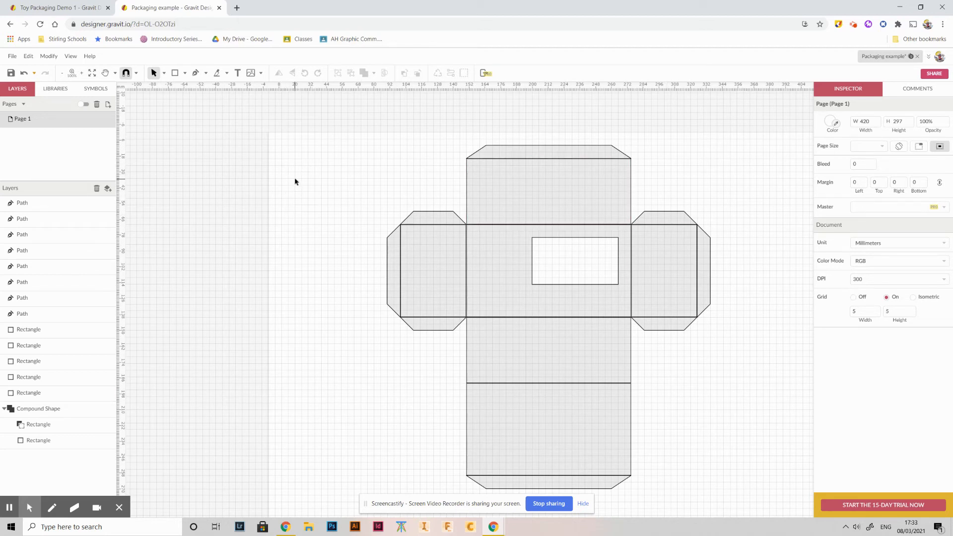
pyautogui.click(175, 74)
pyautogui.moveTo(289, 152); pyautogui.dragTo(303, 165)
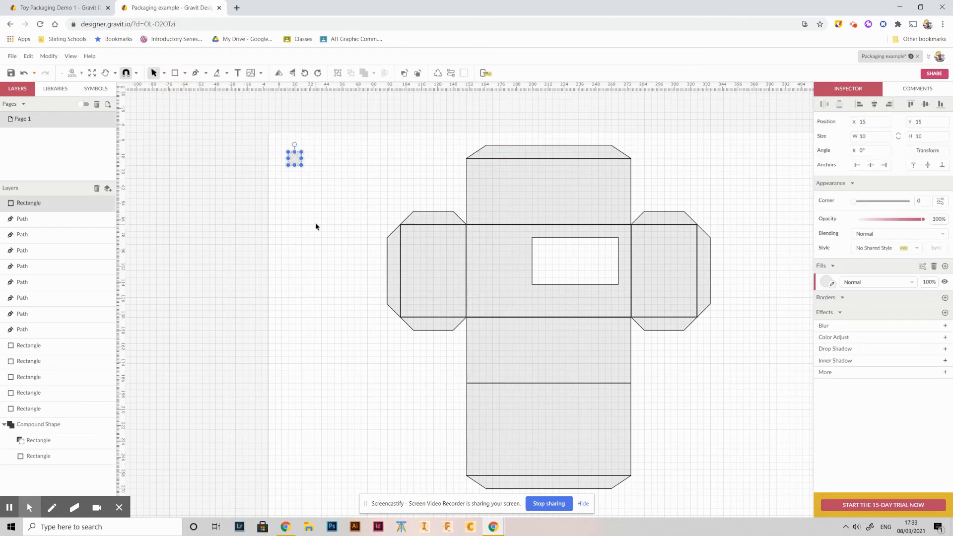
# Place two copies of the swatch square in a column below it, at Y 30 and Y 45.
pyautogui.hotkey('ctrl', 'v')
pyautogui.hotkey('ctrl', 'v')
pyautogui.click(313, 191)
pyautogui.moveTo(299, 162); pyautogui.dragTo(301, 198)
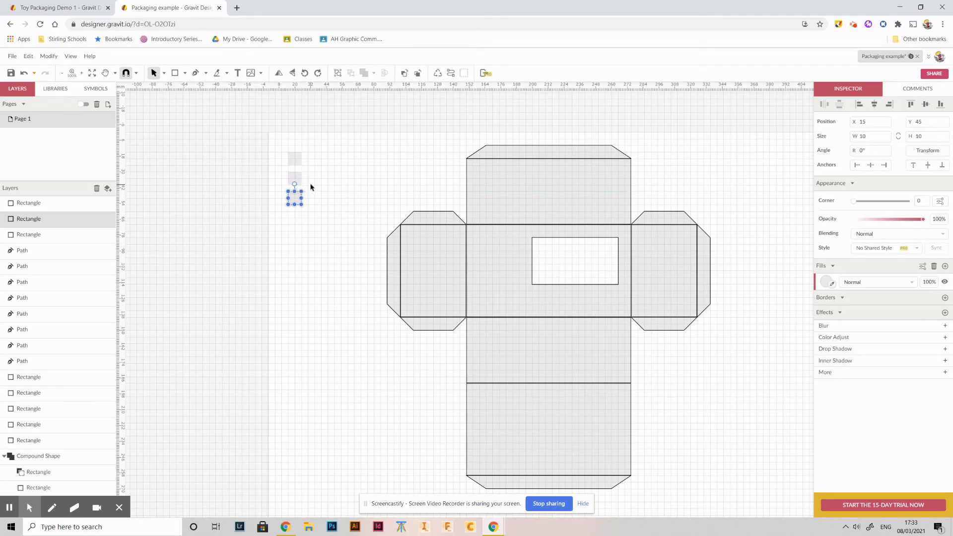
pyautogui.click(312, 187)
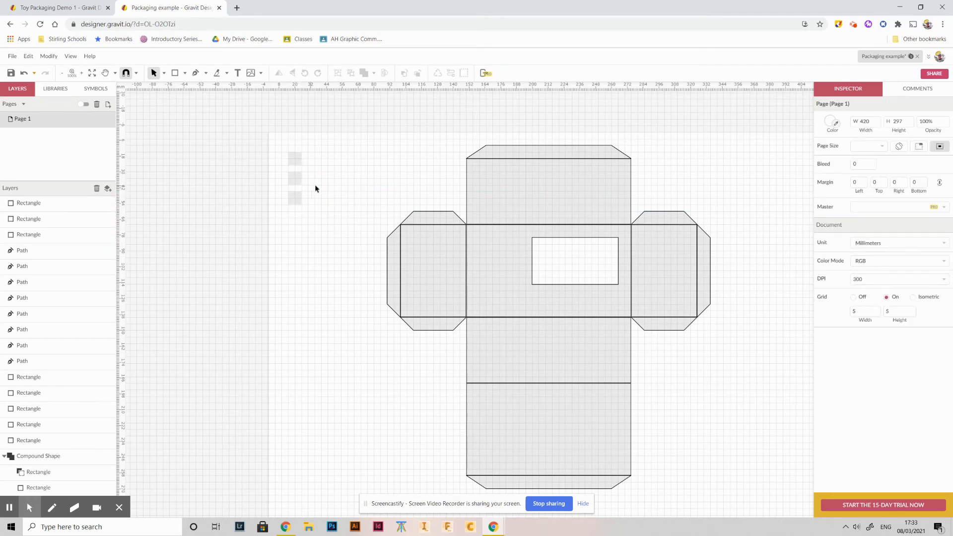
# Fill the top swatch square with dark green #0C9D46.
pyautogui.click(301, 157)
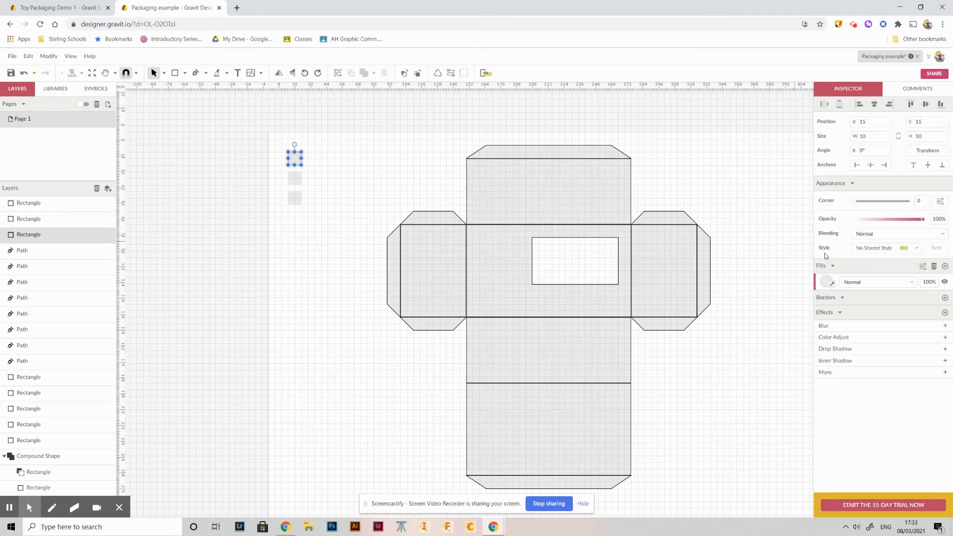
pyautogui.click(826, 282)
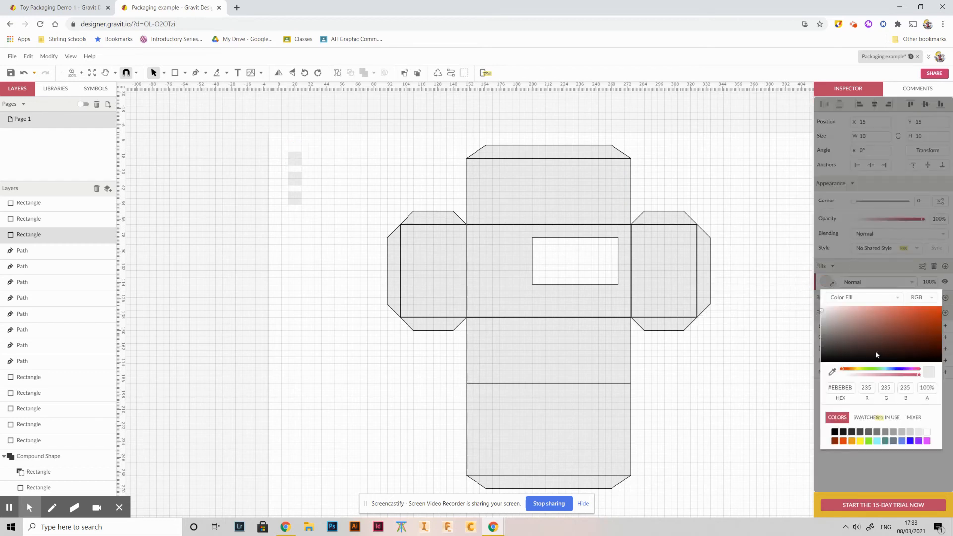
pyautogui.hotkey('alt', 'Tab')
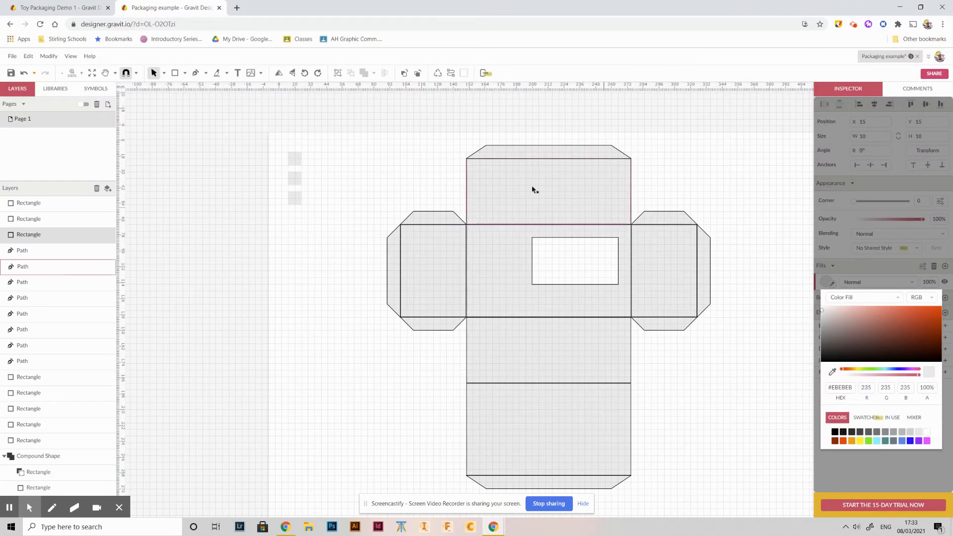
pyautogui.click(290, 159)
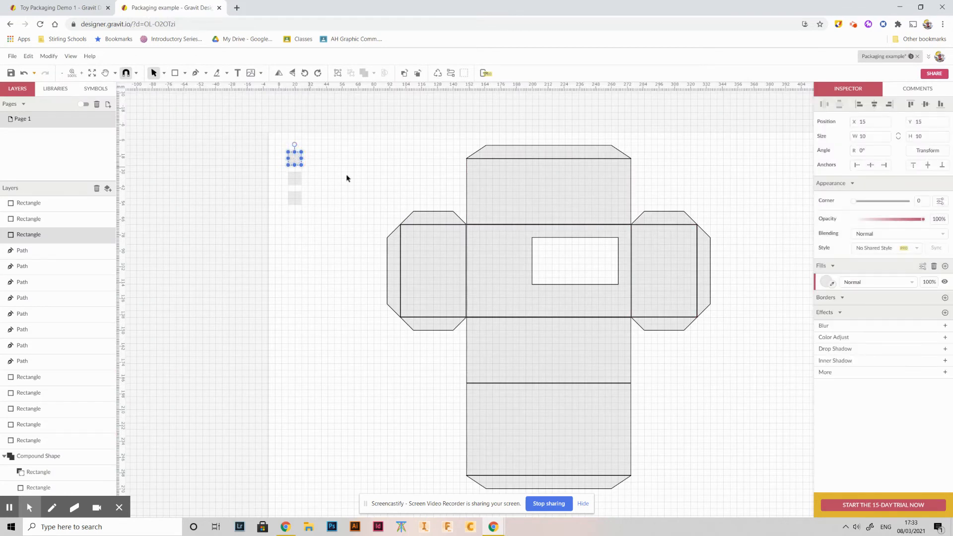
pyautogui.click(826, 284)
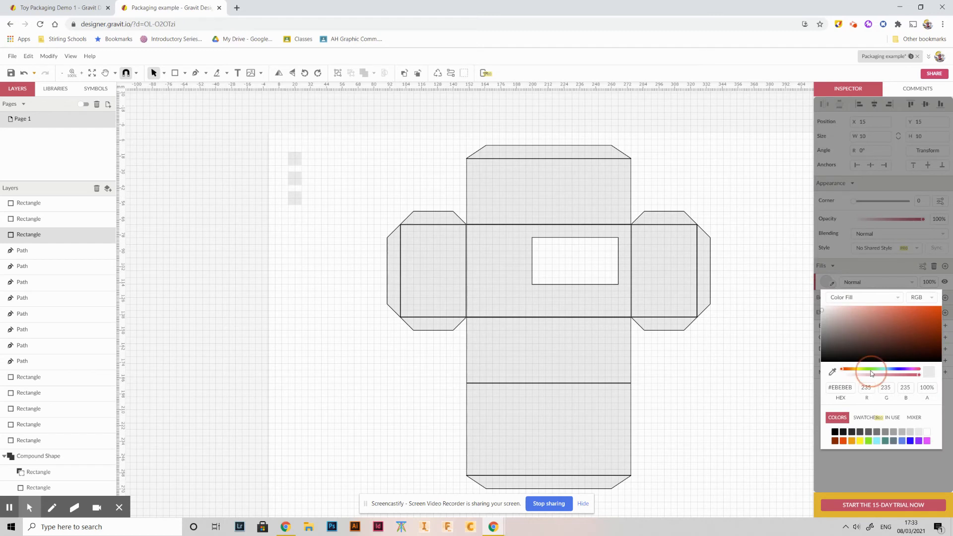
pyautogui.click(877, 372)
pyautogui.moveTo(876, 373); pyautogui.dragTo(874, 373)
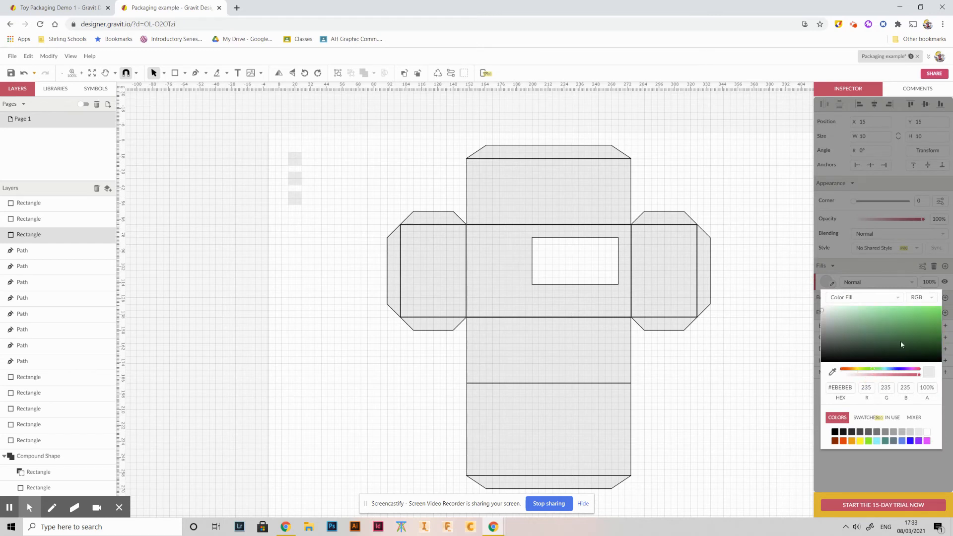
pyautogui.moveTo(926, 315)
pyautogui.mouseDown()
pyautogui.moveTo(913, 316)
pyautogui.moveTo(937, 327)
pyautogui.moveTo(917, 333)
pyautogui.moveTo(934, 330)
pyautogui.mouseUp()
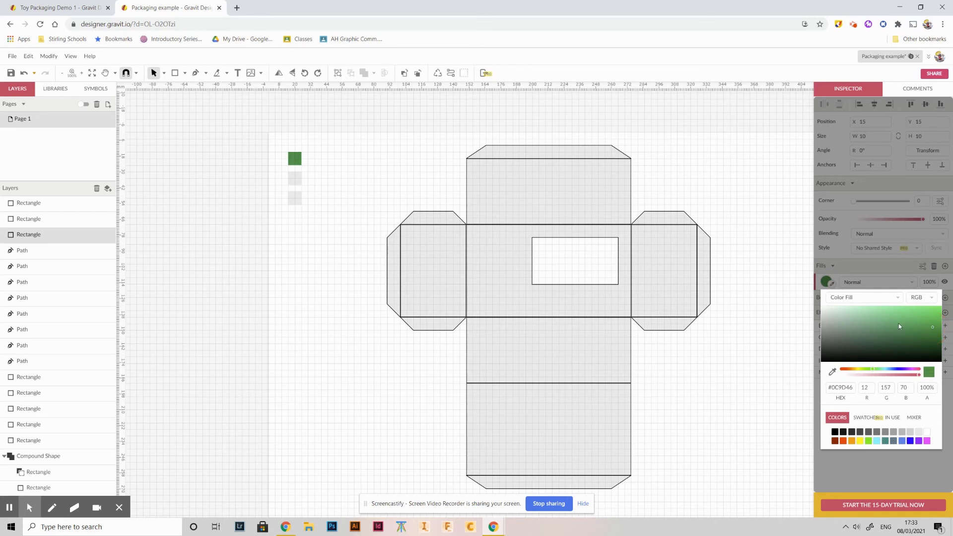
# Fill the middle swatch square with a bright, saturated light green.
pyautogui.click(298, 179)
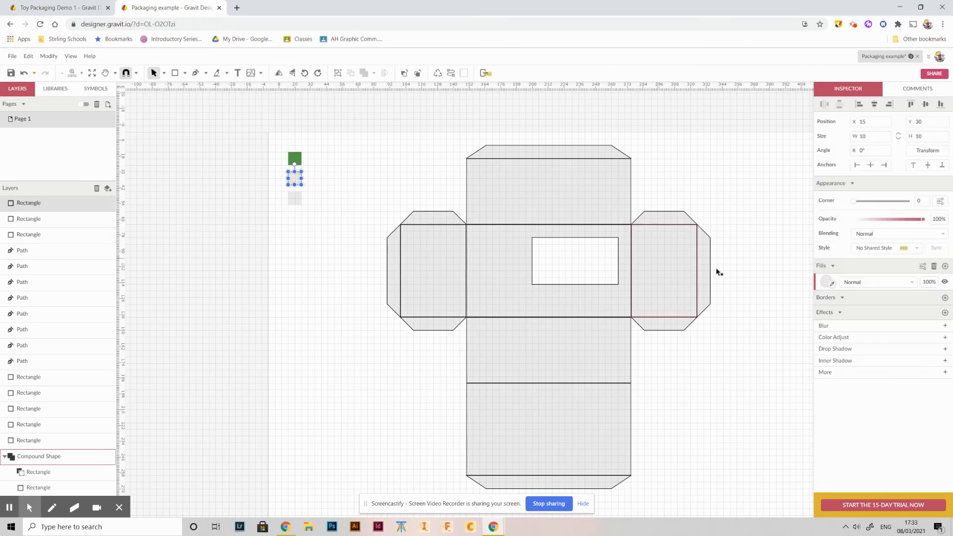
pyautogui.click(826, 282)
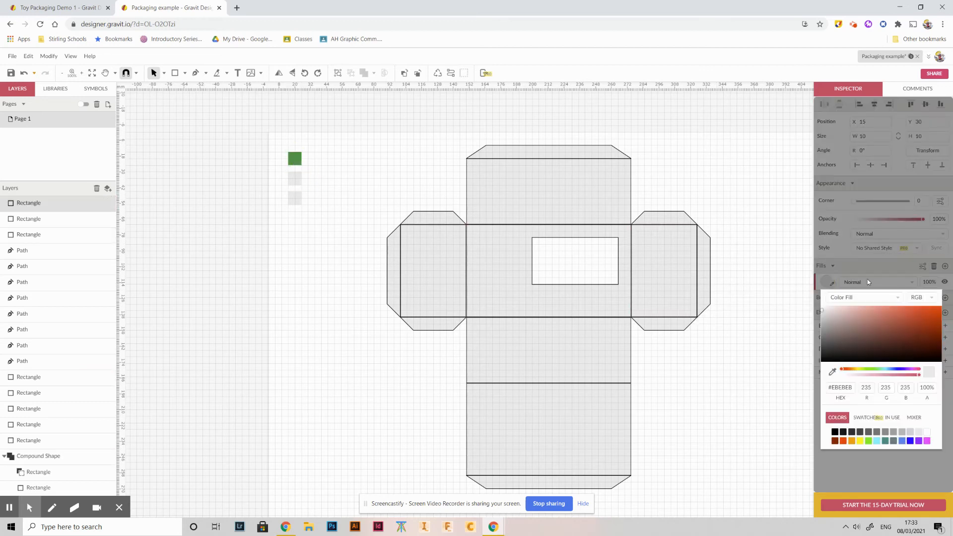
pyautogui.click(874, 370)
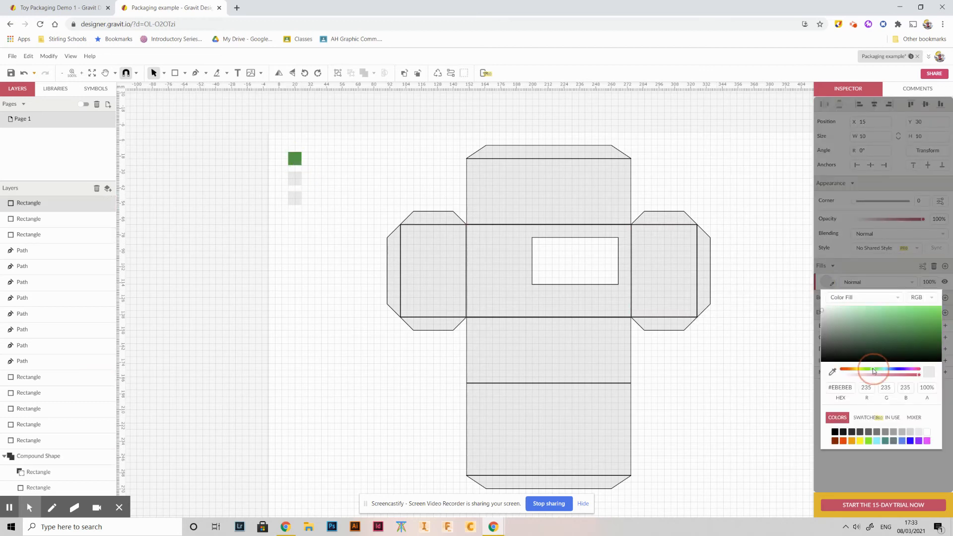
pyautogui.moveTo(883, 325); pyautogui.dragTo(918, 311)
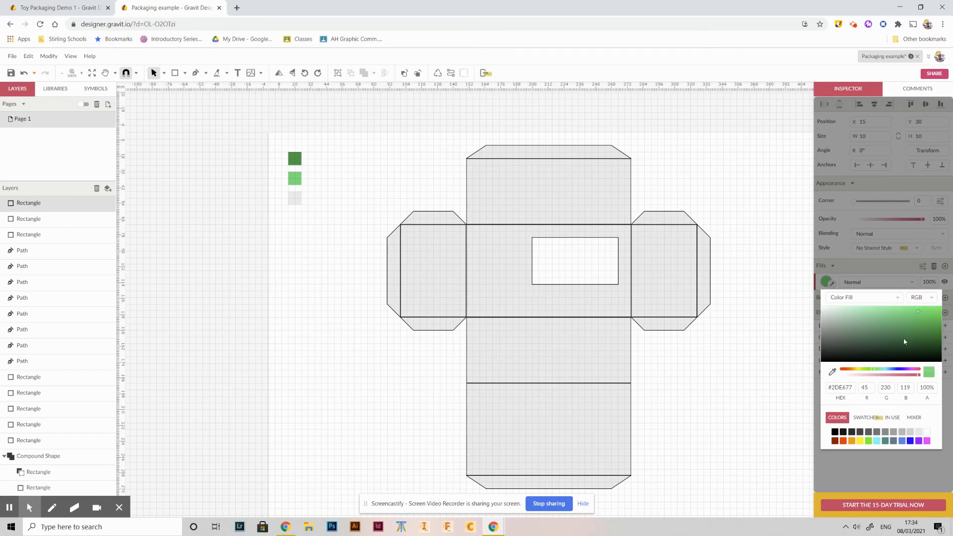
pyautogui.moveTo(873, 368); pyautogui.dragTo(871, 368)
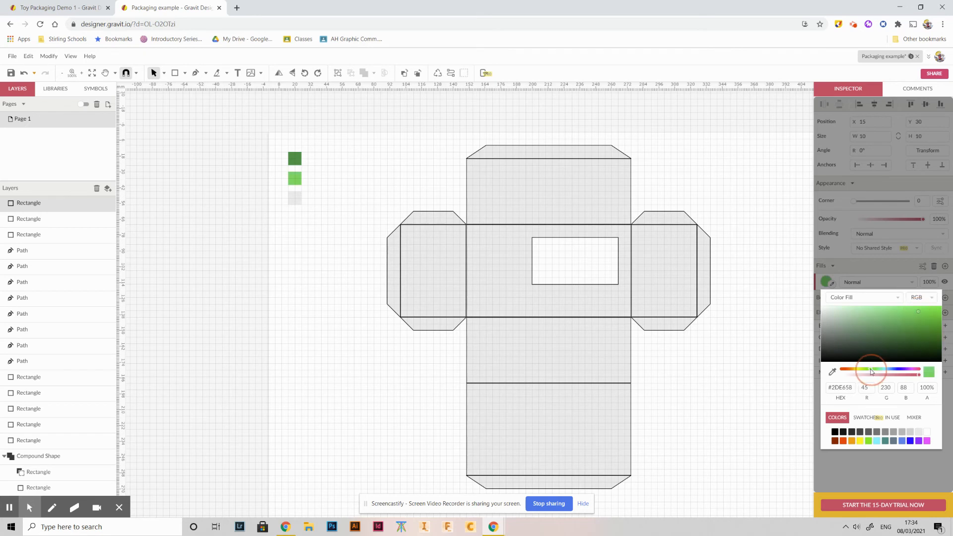
pyautogui.click(917, 311)
pyautogui.moveTo(916, 311); pyautogui.dragTo(934, 311)
# Fill the bottom swatch square with pink #F752AF.
pyautogui.click(301, 199)
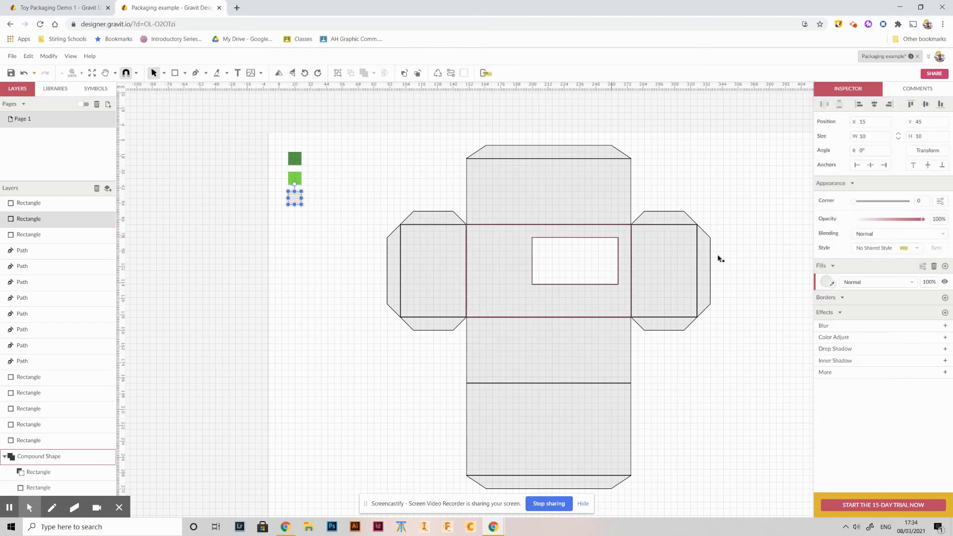
pyautogui.click(826, 283)
pyautogui.click(914, 370)
pyautogui.click(910, 369)
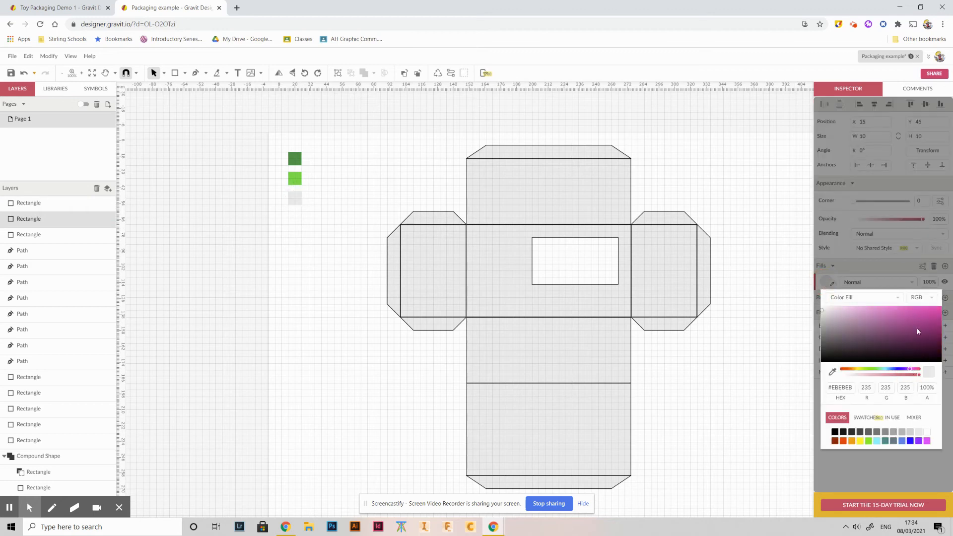
pyautogui.click(911, 370)
pyautogui.click(913, 370)
pyautogui.click(905, 311)
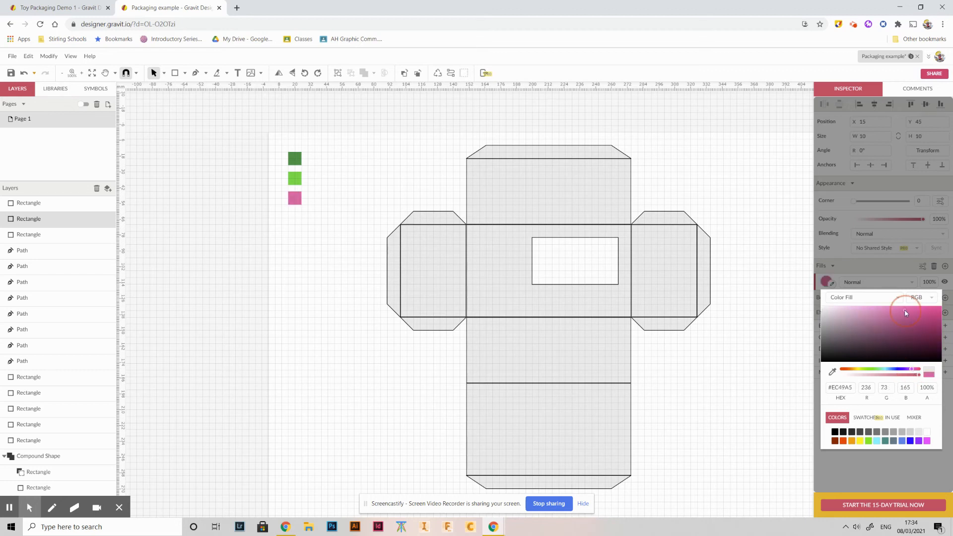
pyautogui.click(908, 313)
pyautogui.click(908, 314)
pyautogui.click(897, 309)
pyautogui.click(902, 308)
pyautogui.click(441, 174)
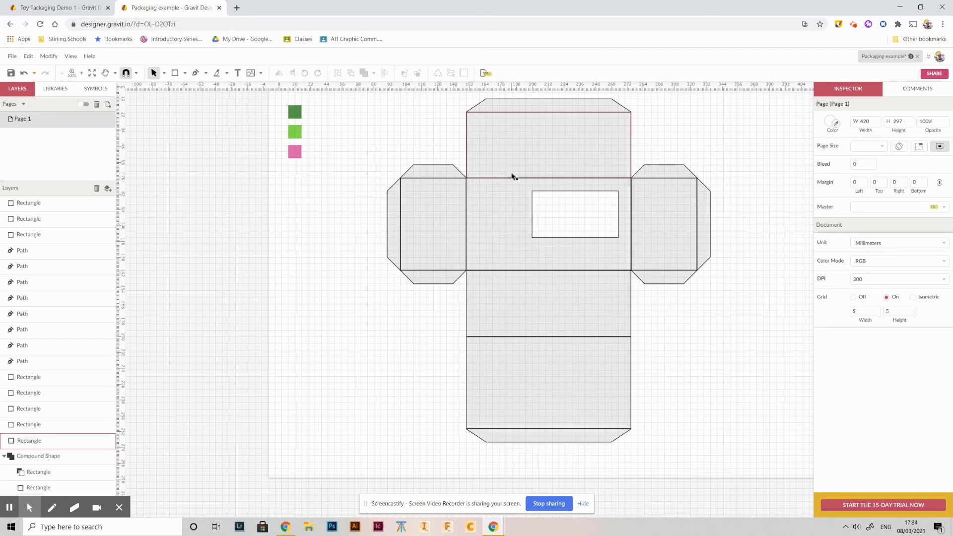
# Try hiding the borders of every shape in the box net, and undo that change.
pyautogui.moveTo(350, 112); pyautogui.dragTo(758, 503)
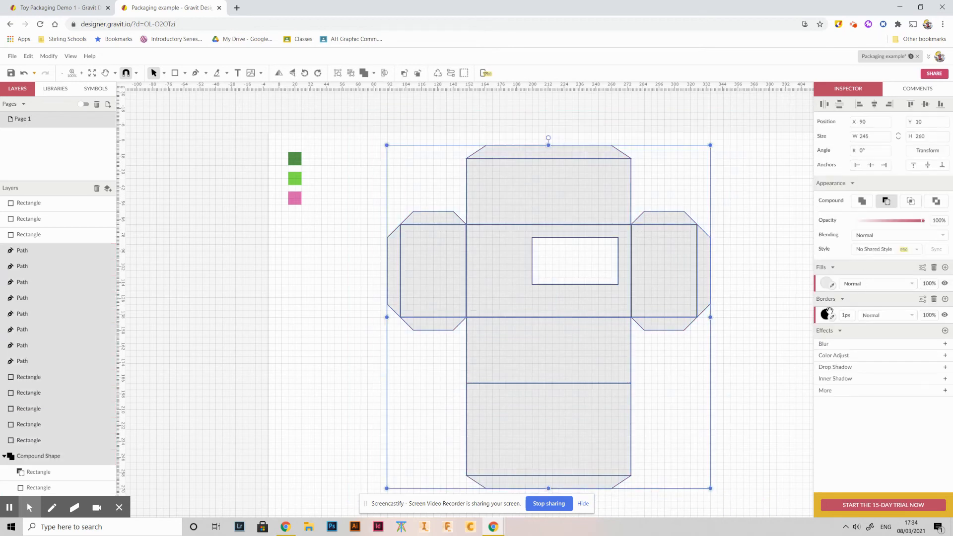
pyautogui.click(945, 316)
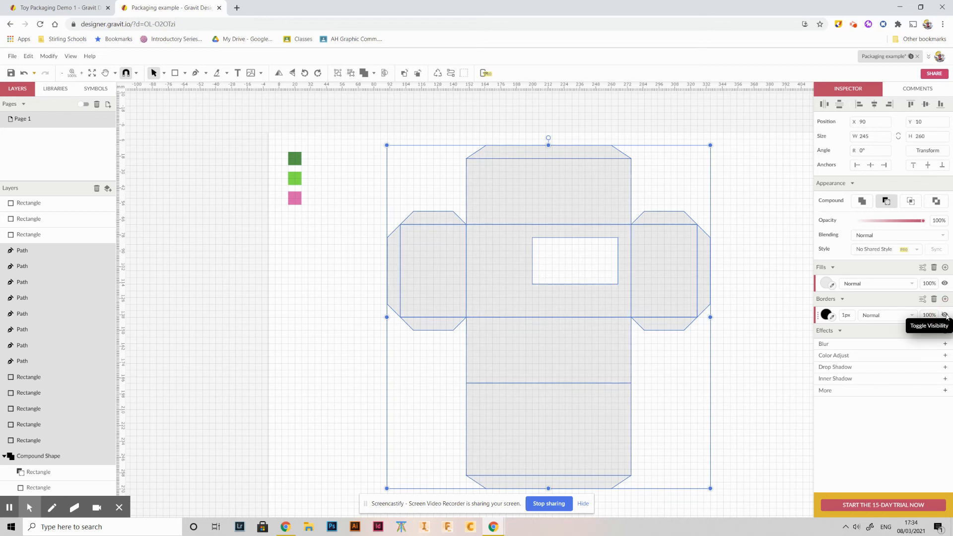
pyautogui.click(783, 234)
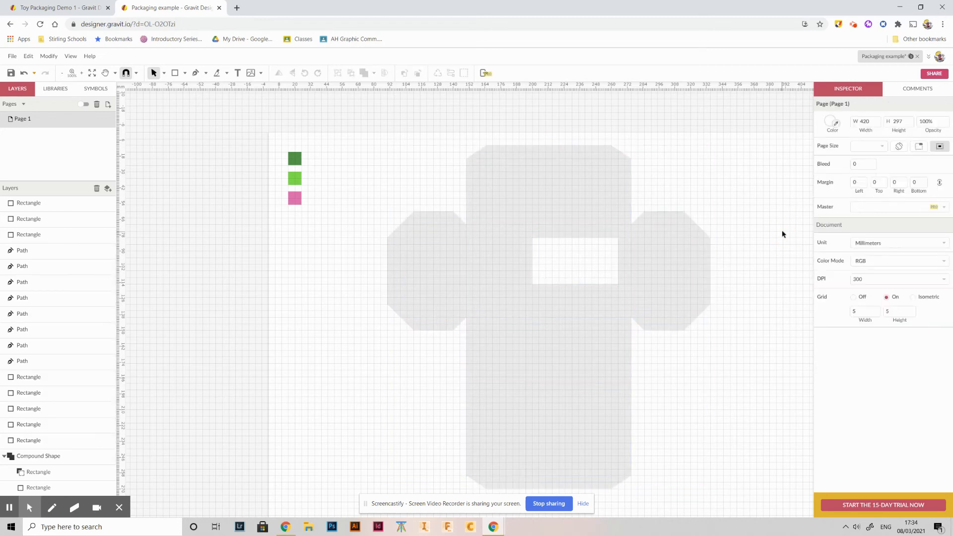
pyautogui.hotkey('ctrl', 'z')
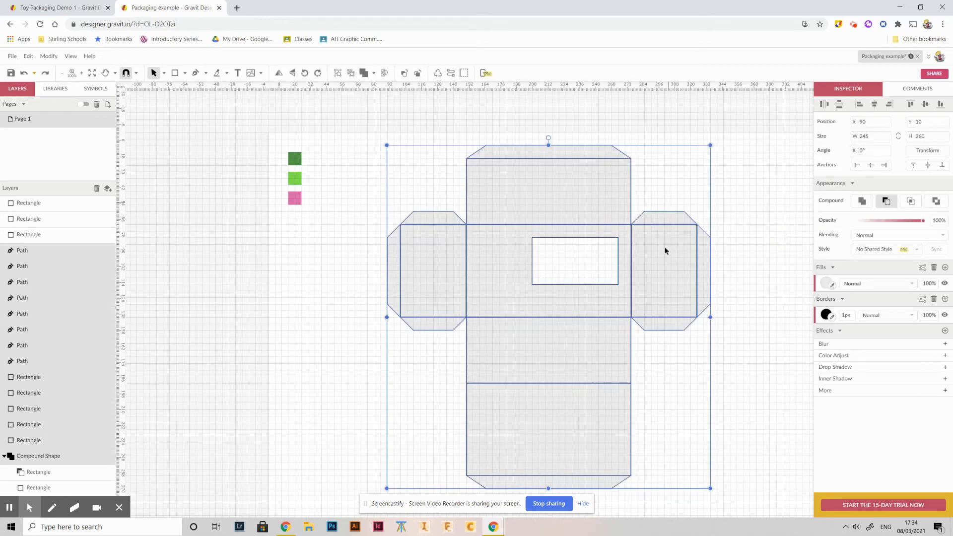
pyautogui.click(744, 213)
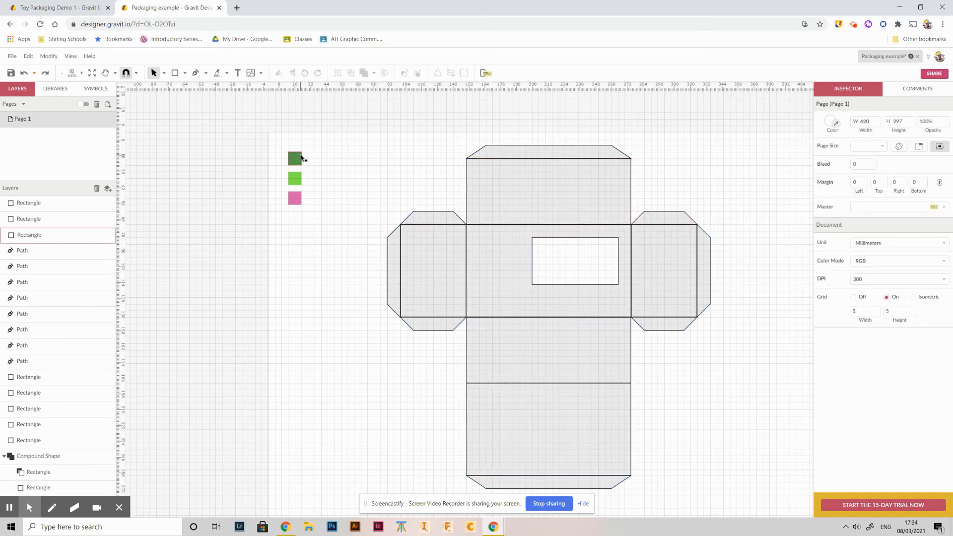
# Check the working rough in Google Slides, then fill the net's centre column of panels and its two end tabs with the pink swatch colour.
pyautogui.hotkey('alt', 'Tab')
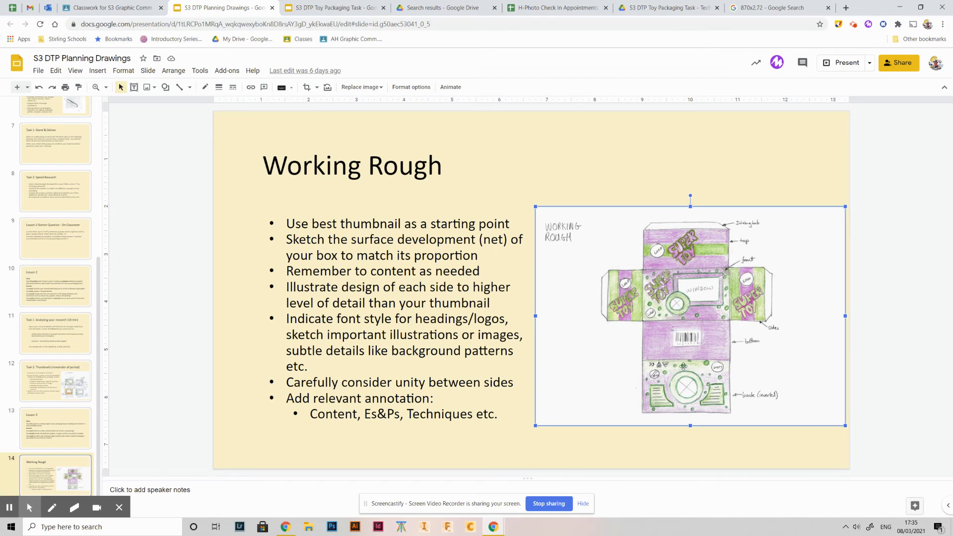
pyautogui.hotkey('alt', 'Tab')
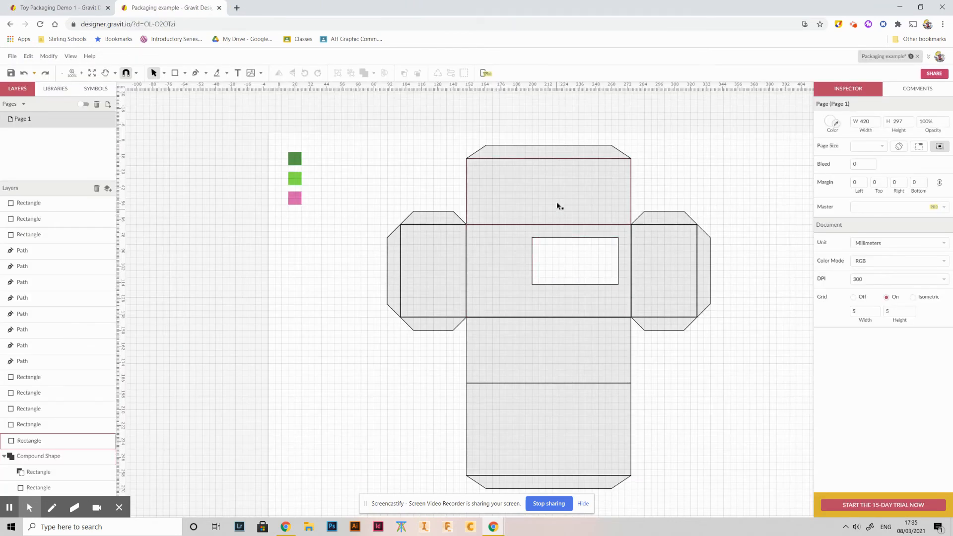
pyautogui.click(505, 152)
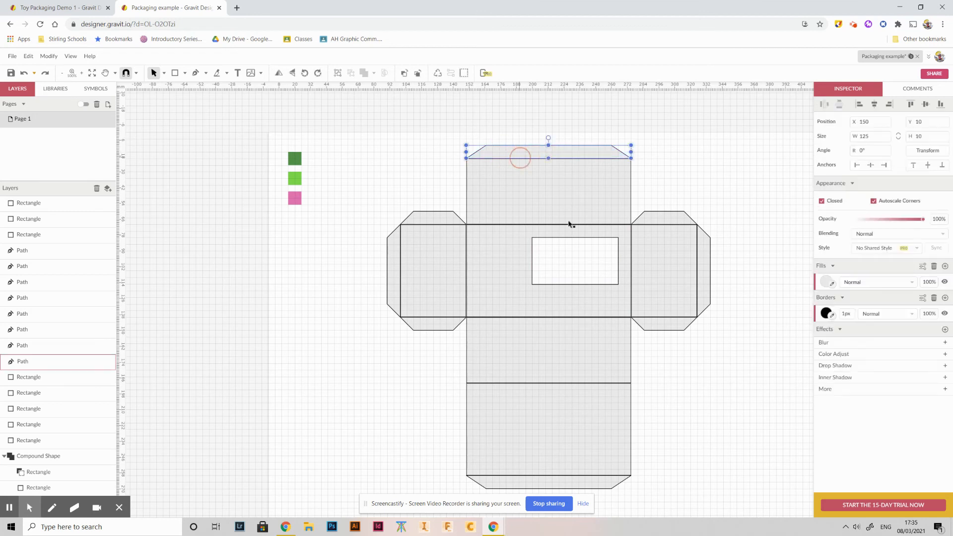
pyautogui.keyDown('shift'); pyautogui.click(535, 198); pyautogui.keyUp('shift')
pyautogui.keyDown('shift'); pyautogui.click(515, 274); pyautogui.keyUp('shift')
pyautogui.keyDown('shift'); pyautogui.click(514, 336); pyautogui.keyUp('shift')
pyautogui.keyDown('shift'); pyautogui.click(528, 420); pyautogui.keyUp('shift')
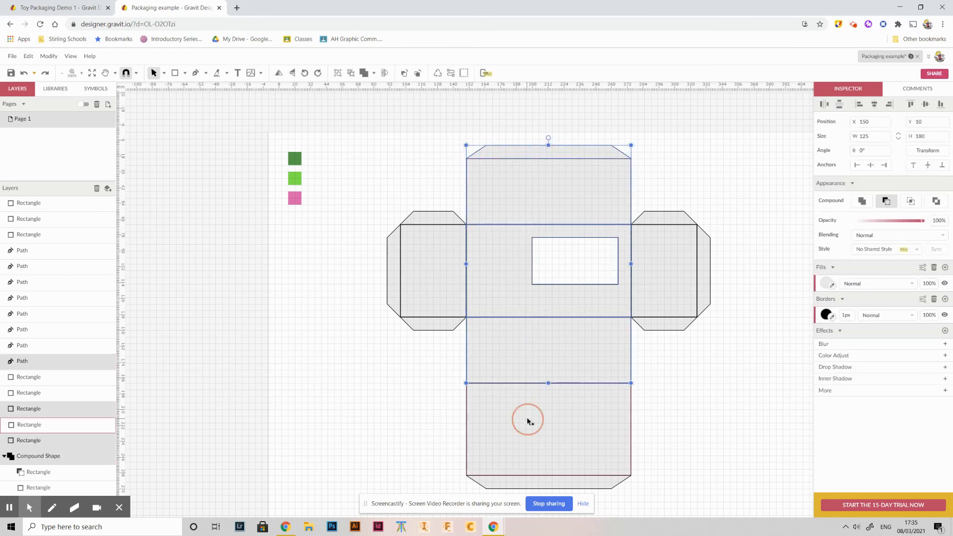
pyautogui.keyDown('shift'); pyautogui.click(539, 478); pyautogui.keyUp('shift')
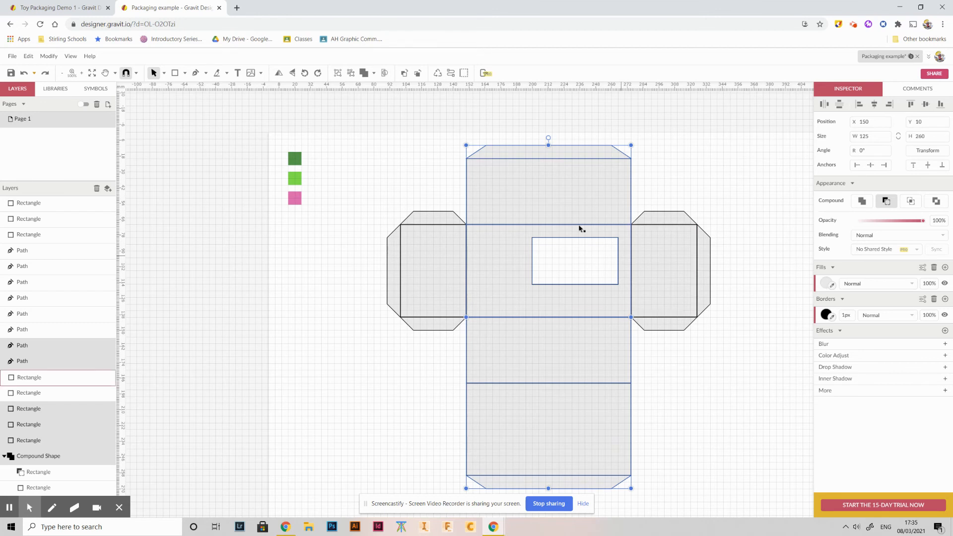
pyautogui.click(832, 286)
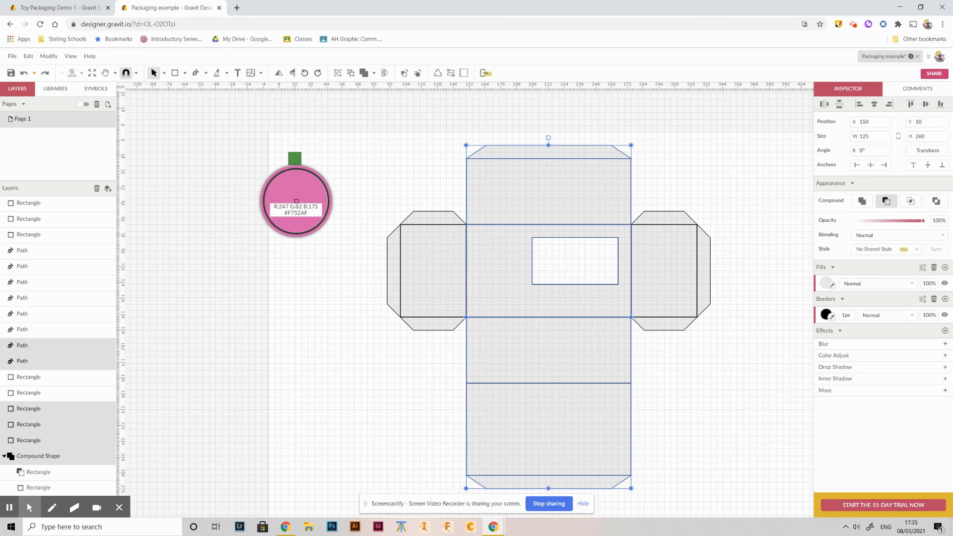
pyautogui.click(296, 201)
pyautogui.click(410, 185)
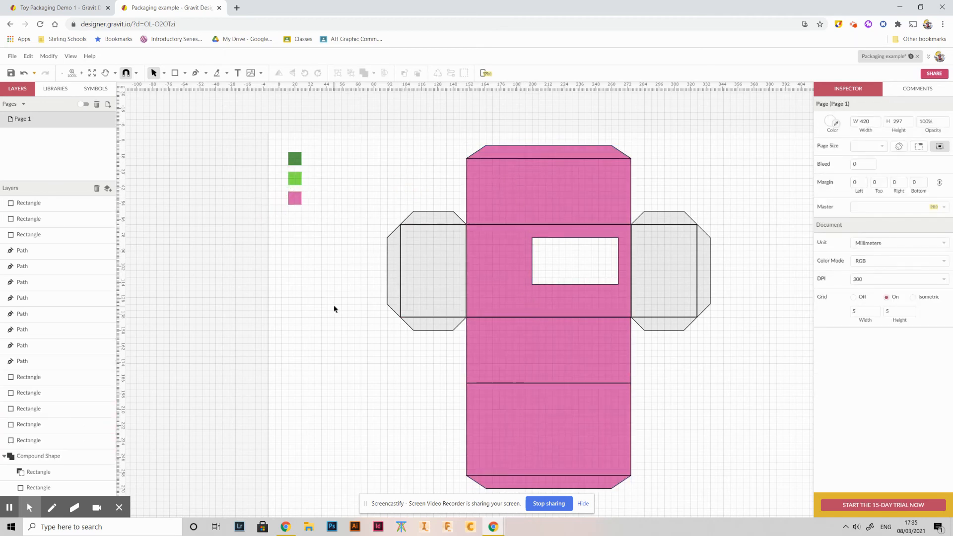
# Check the rough again, then fill both side panels and all their glue tabs with the light green swatch colour.
pyautogui.hotkey('alt', 'Tab')
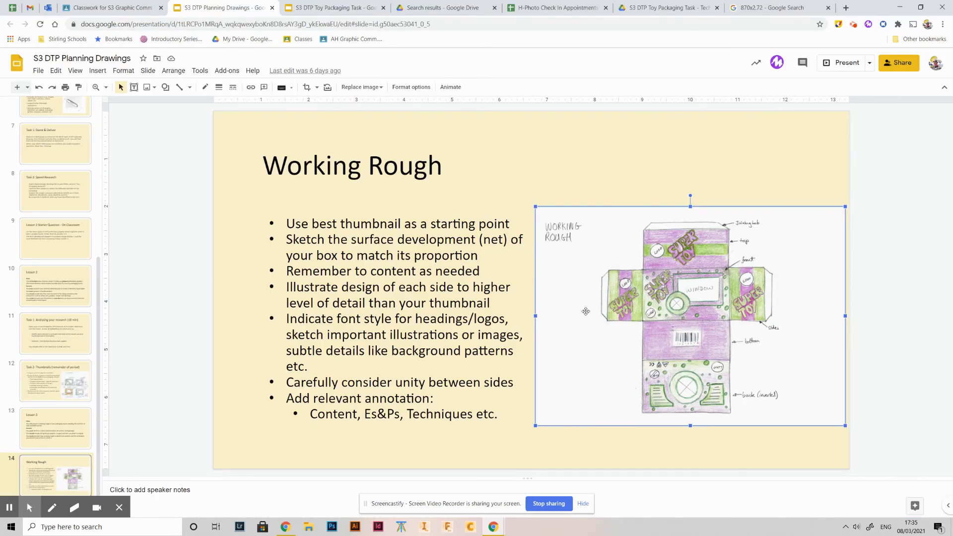
pyautogui.hotkey('alt', 'Tab')
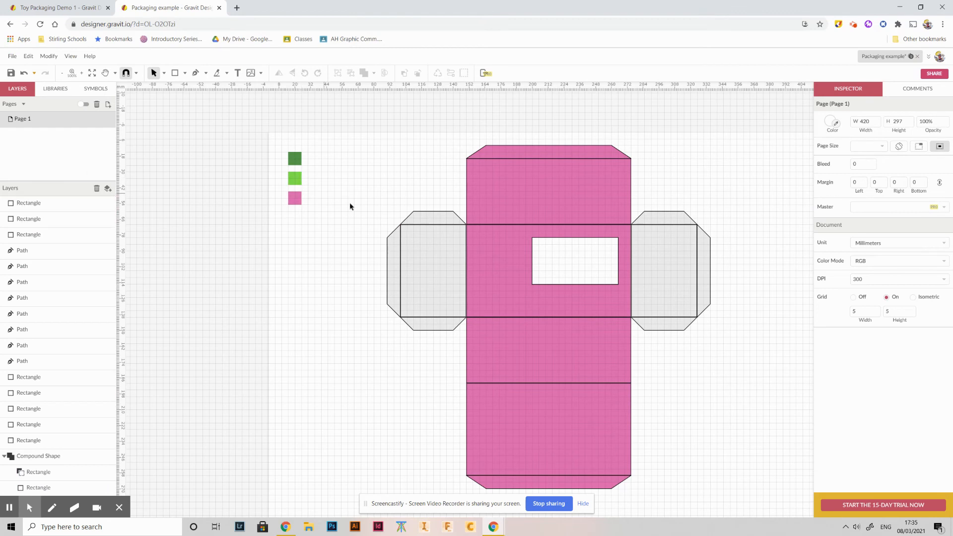
pyautogui.click(439, 256)
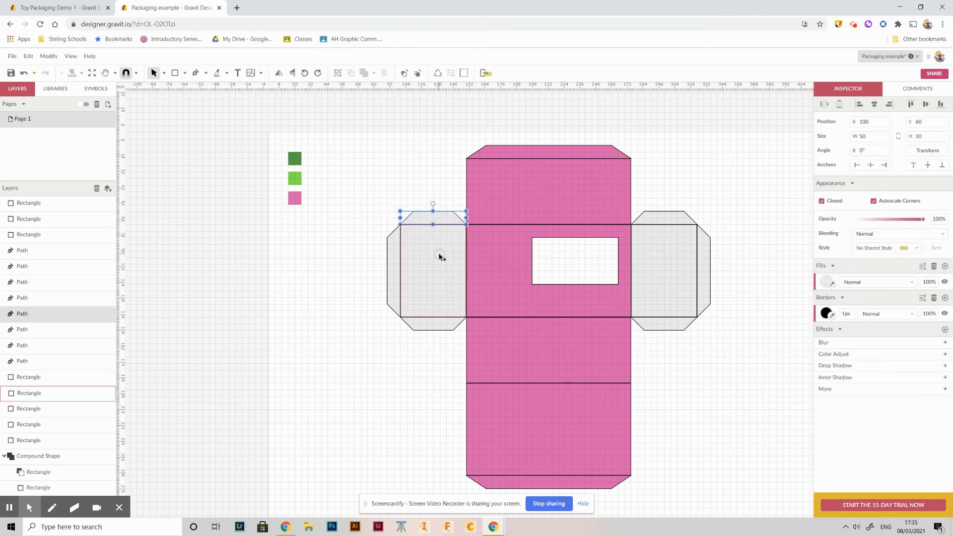
pyautogui.click(393, 276)
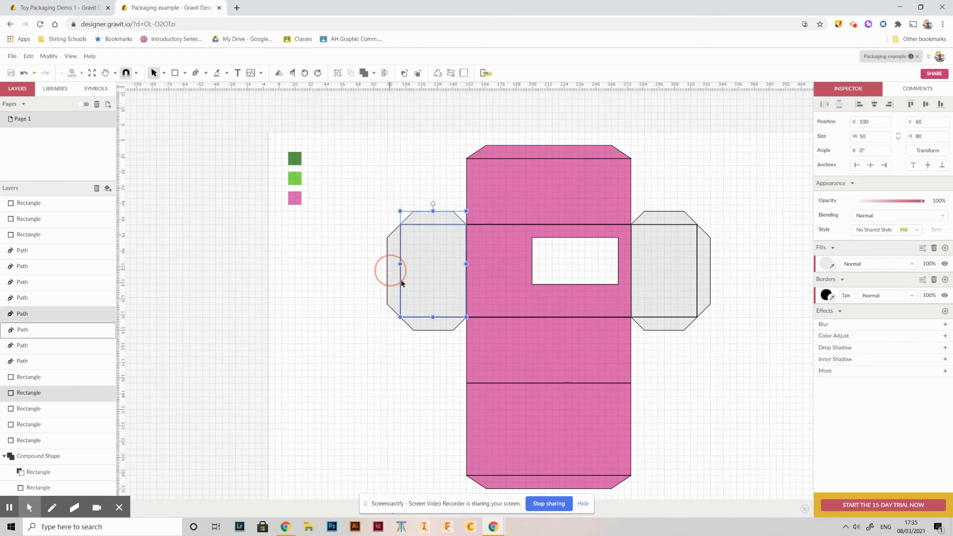
pyautogui.keyDown('shift'); pyautogui.click(392, 273); pyautogui.keyUp('shift')
pyautogui.keyDown('shift'); pyautogui.click(436, 326); pyautogui.keyUp('shift')
pyautogui.keyDown('shift'); pyautogui.click(648, 324); pyautogui.keyUp('shift')
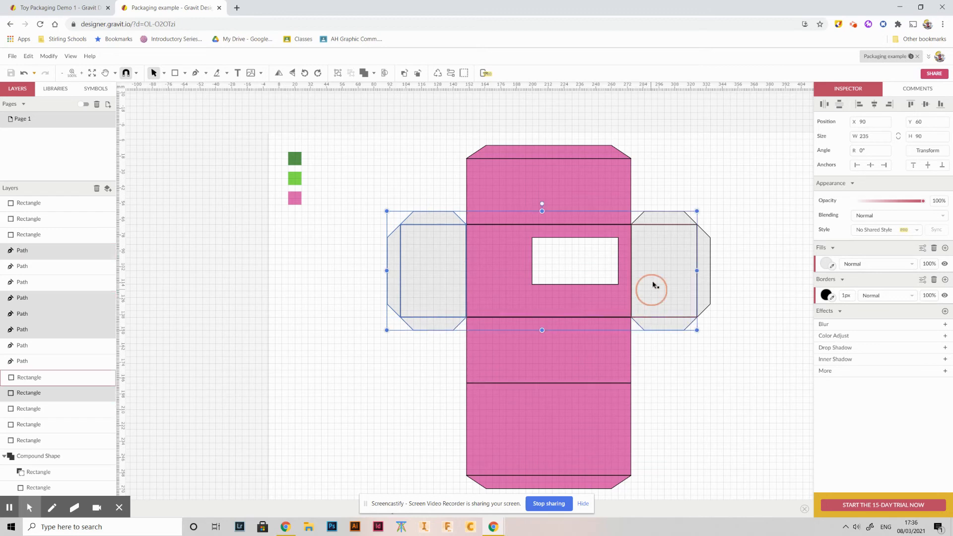
pyautogui.keyDown('shift'); pyautogui.click(653, 285); pyautogui.keyUp('shift')
pyautogui.keyDown('shift'); pyautogui.click(663, 219); pyautogui.keyUp('shift')
pyautogui.keyDown('shift'); pyautogui.click(703, 314); pyautogui.keyUp('shift')
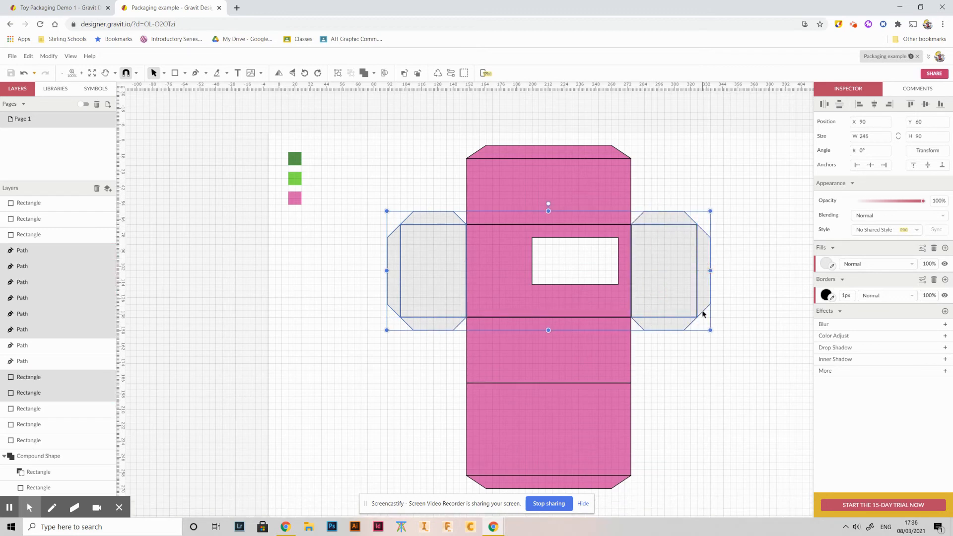
pyautogui.click(833, 267)
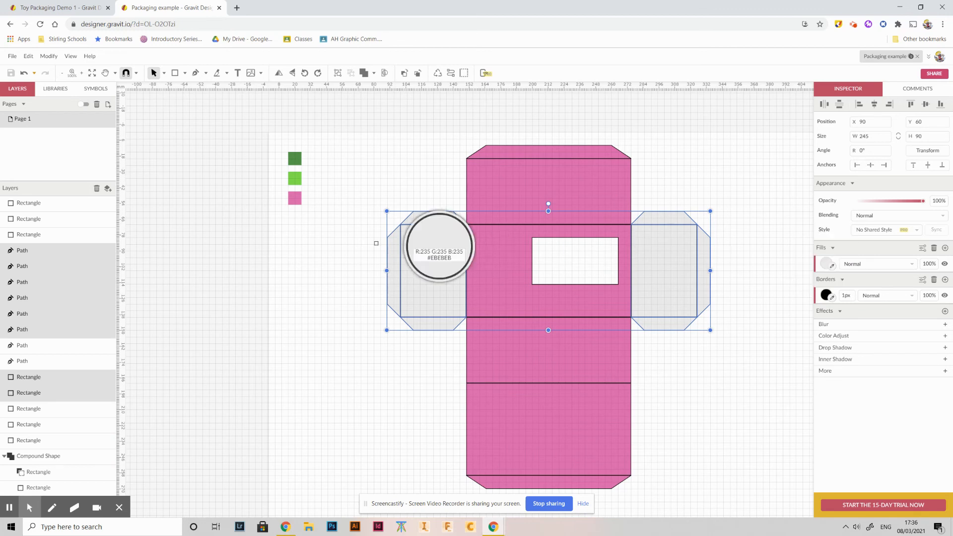
pyautogui.click(300, 183)
pyautogui.click(347, 233)
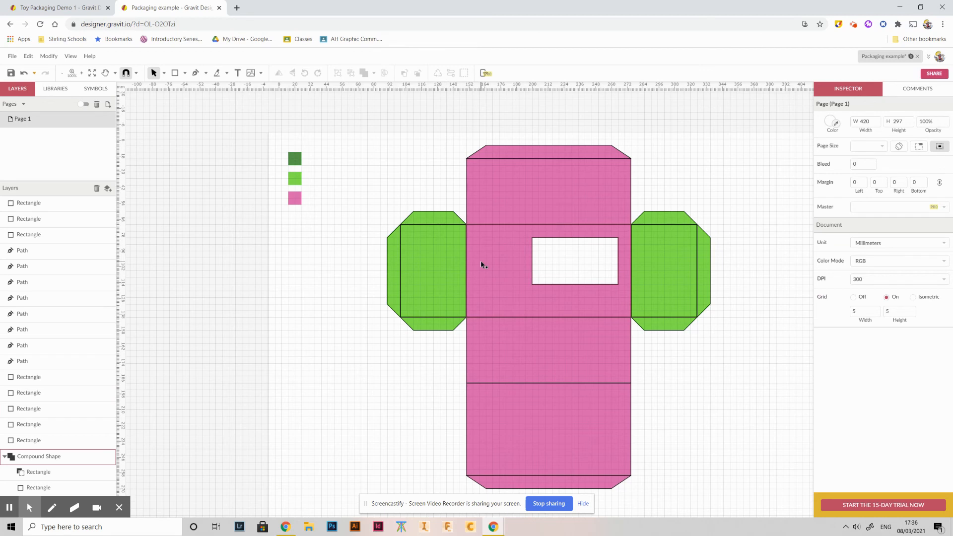
# Compare with the working rough in Google Slides, then change the front window panel's fill to a linear gradient.
pyautogui.hotkey('alt', 'Tab')
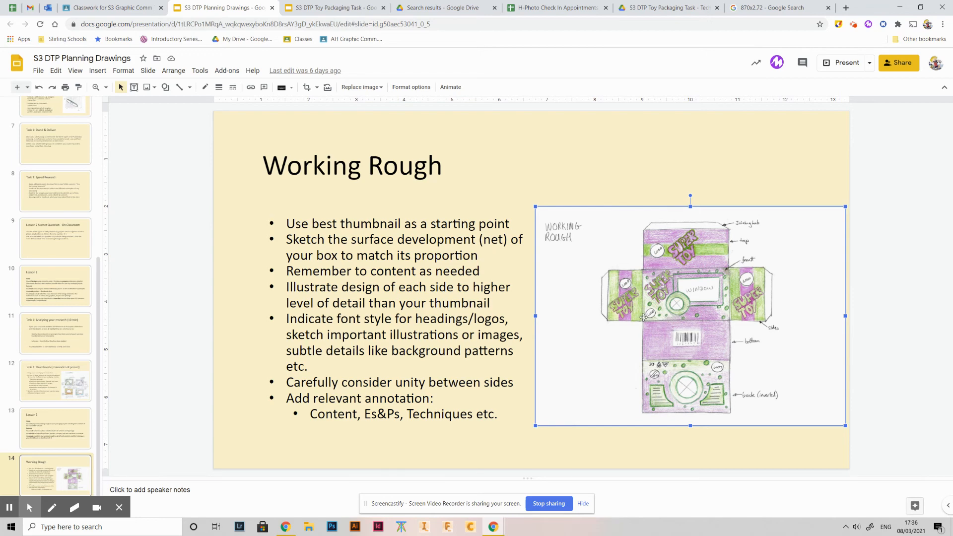
pyautogui.hotkey('alt', 'Tab')
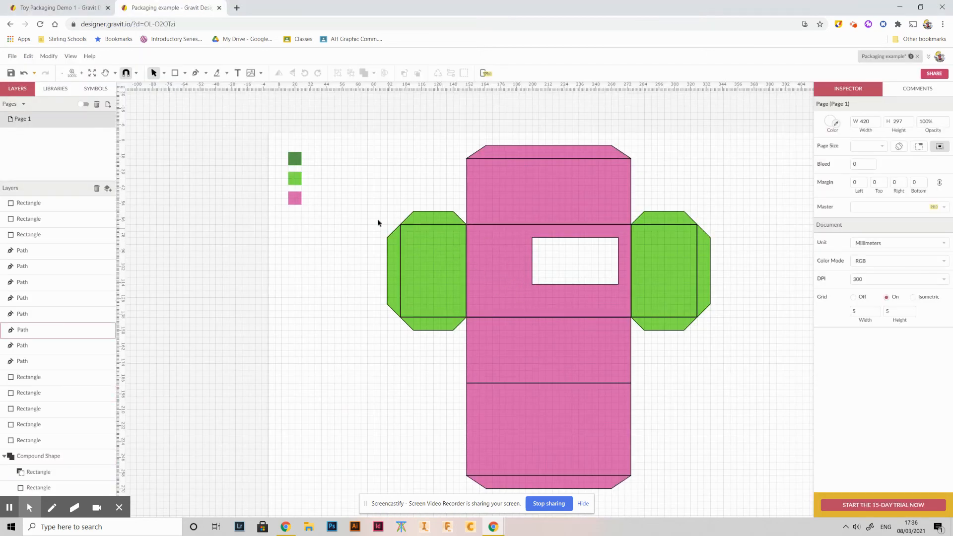
pyautogui.hotkey('alt', 'Tab')
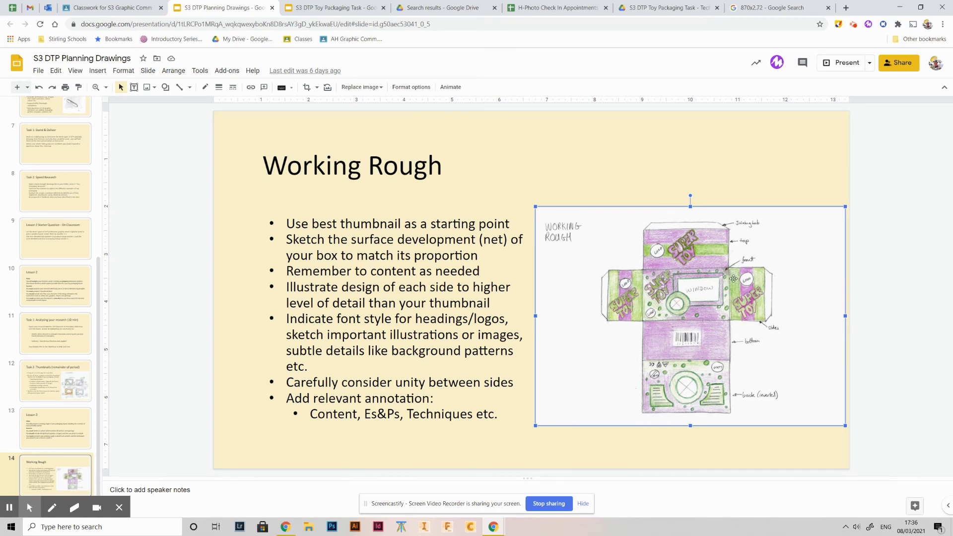
pyautogui.hotkey('alt', 'Tab')
pyautogui.click(510, 272)
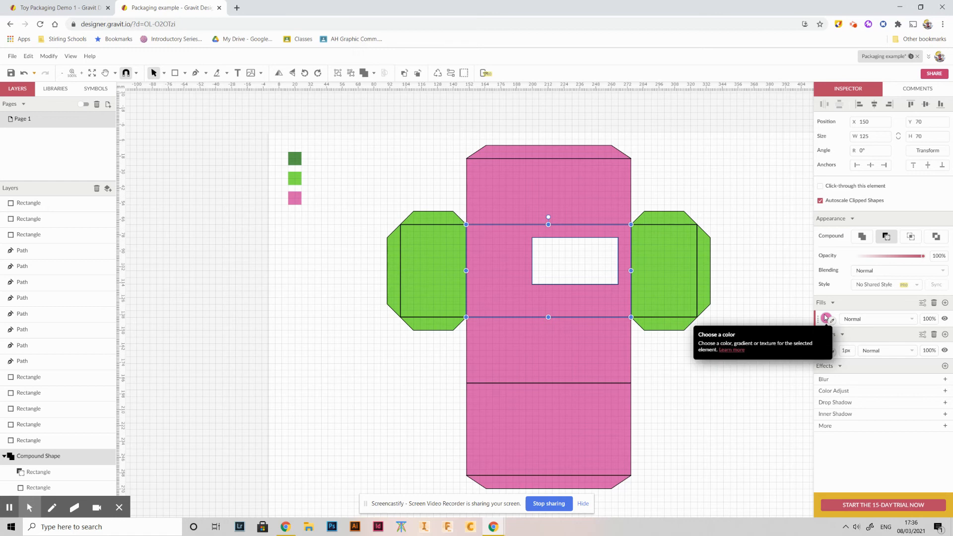
pyautogui.click(826, 318)
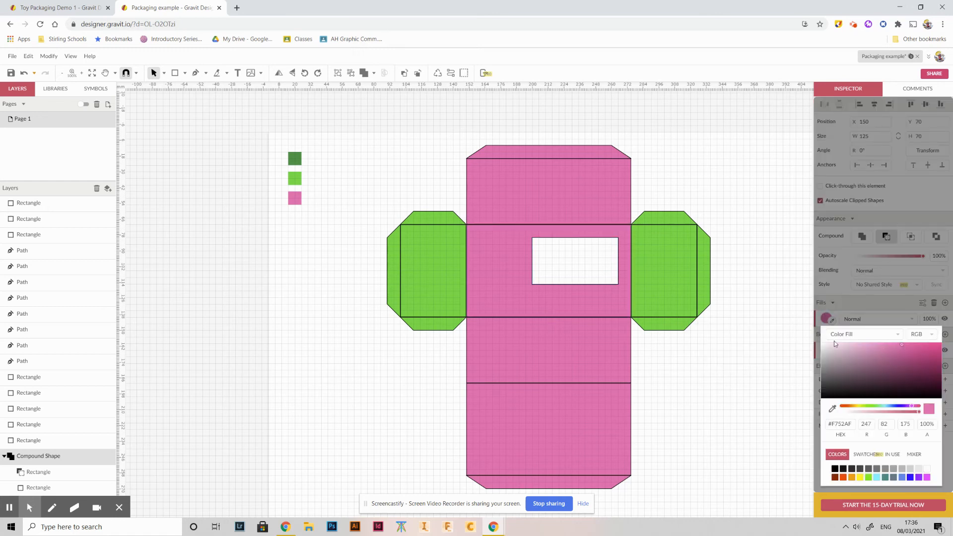
pyautogui.click(881, 335)
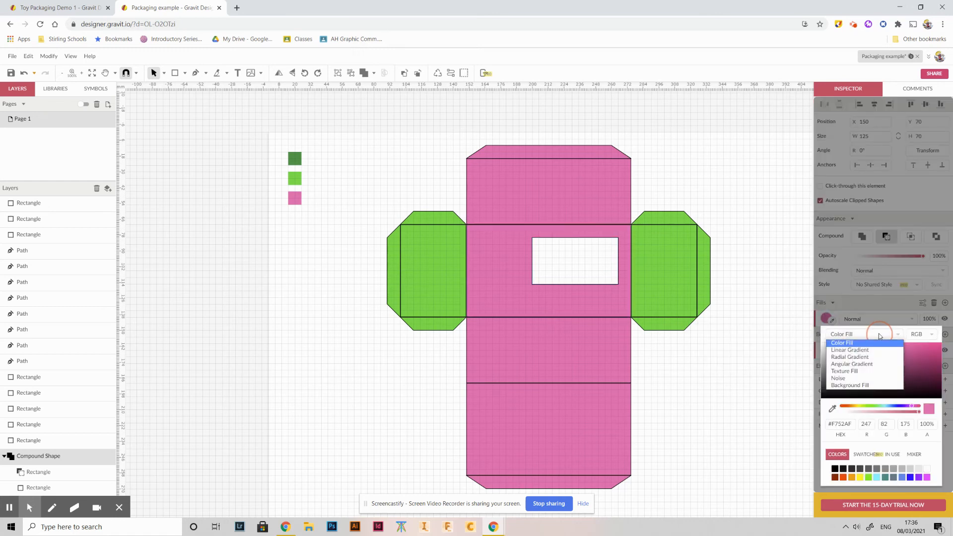
pyautogui.click(855, 351)
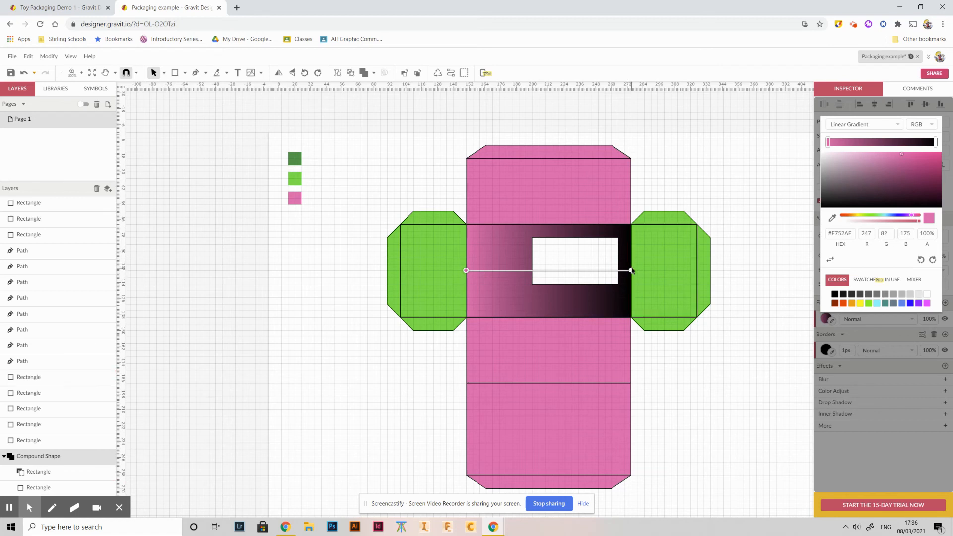
# Run the gradient diagonally from the front panel's lower-left to its upper-right corner and add a colour stop near its midpoint.
pyautogui.moveTo(631, 271); pyautogui.dragTo(638, 225)
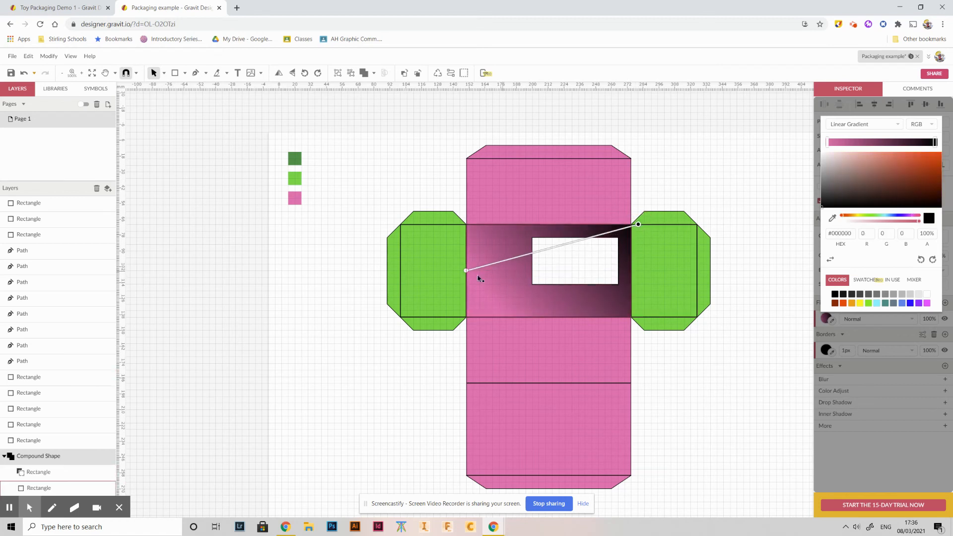
pyautogui.moveTo(465, 271); pyautogui.dragTo(463, 314)
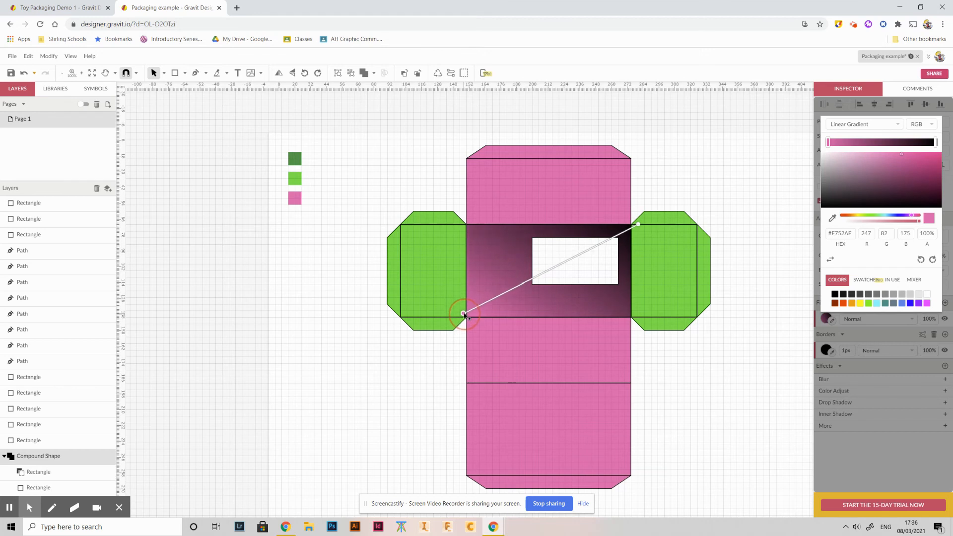
pyautogui.click(639, 225)
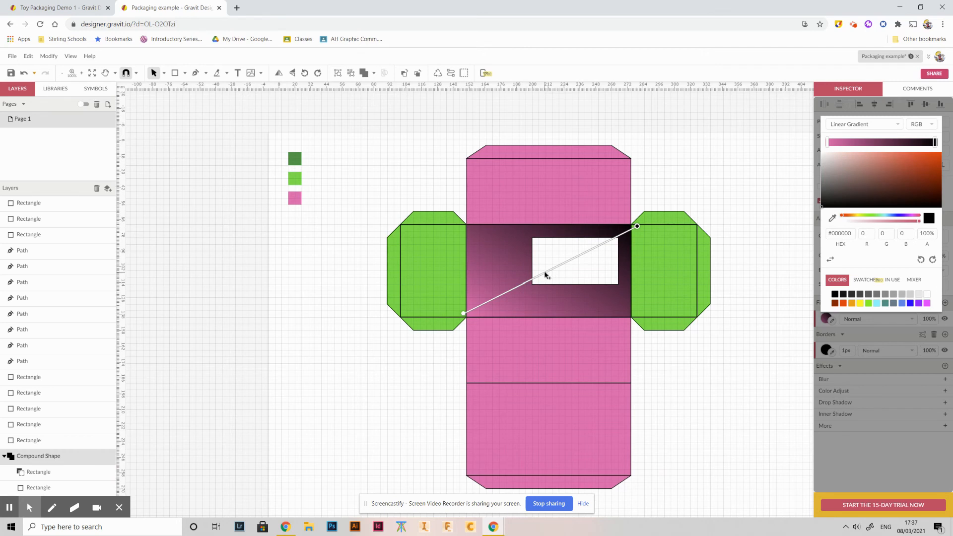
pyautogui.click(882, 143)
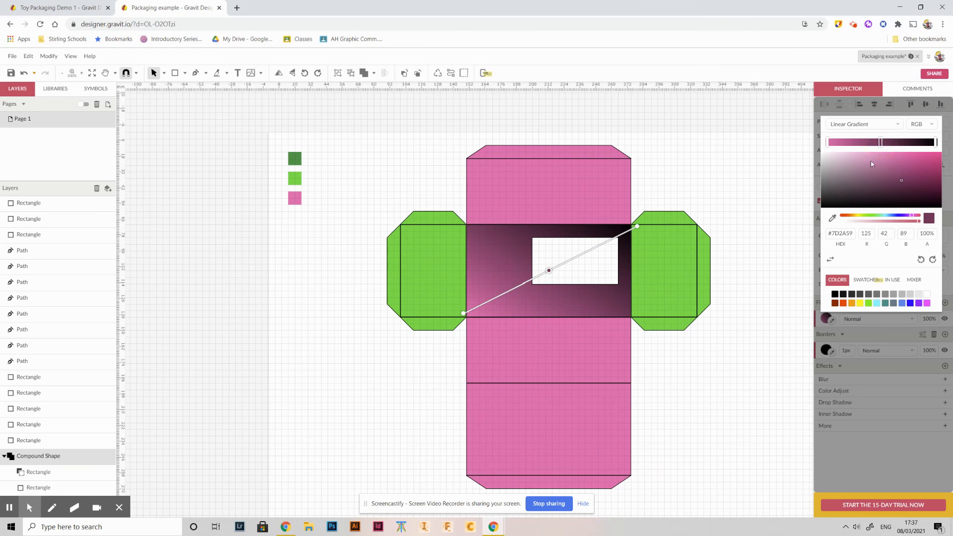
# Colour the front panel gradient's middle stop with the light green swatch and its upper-right end stop with the pink swatch.
pyautogui.click(832, 218)
pyautogui.click(295, 182)
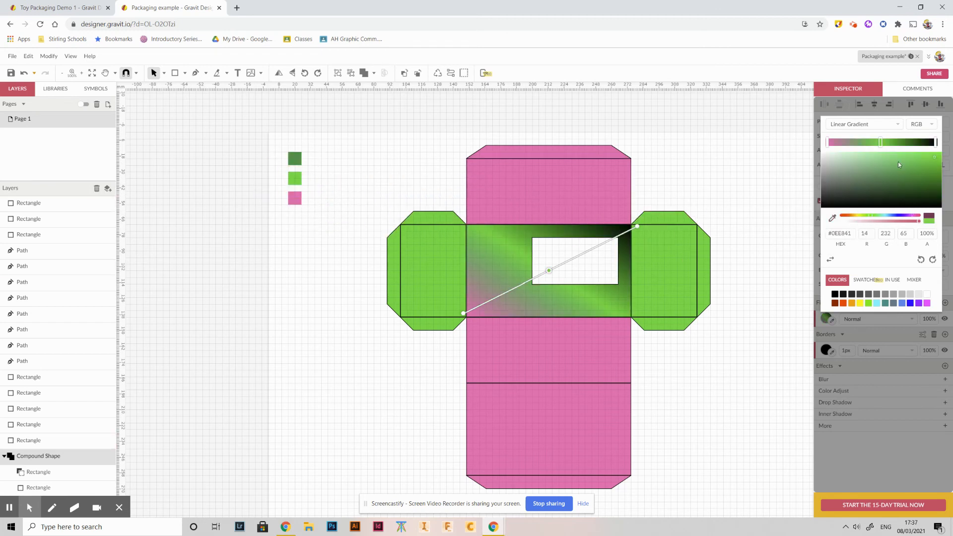
pyautogui.click(936, 143)
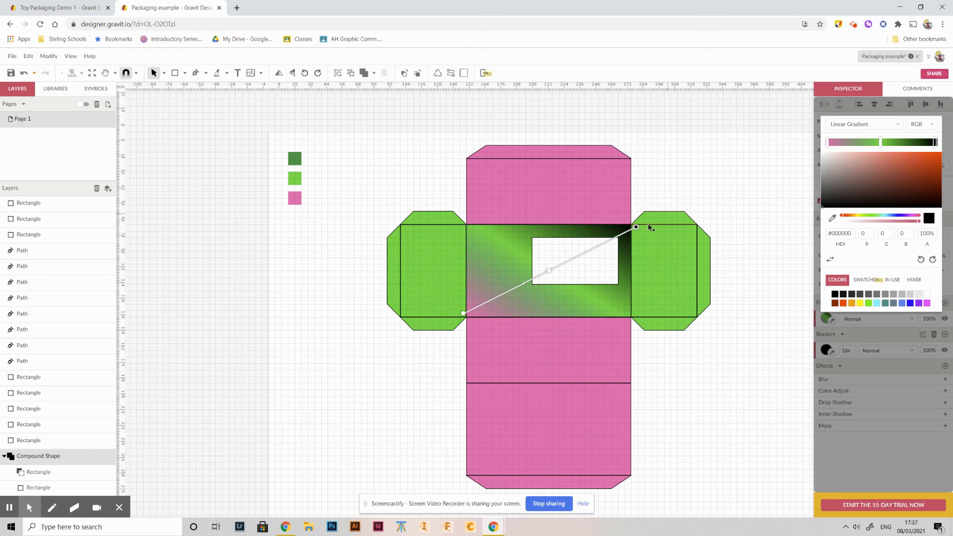
pyautogui.click(834, 220)
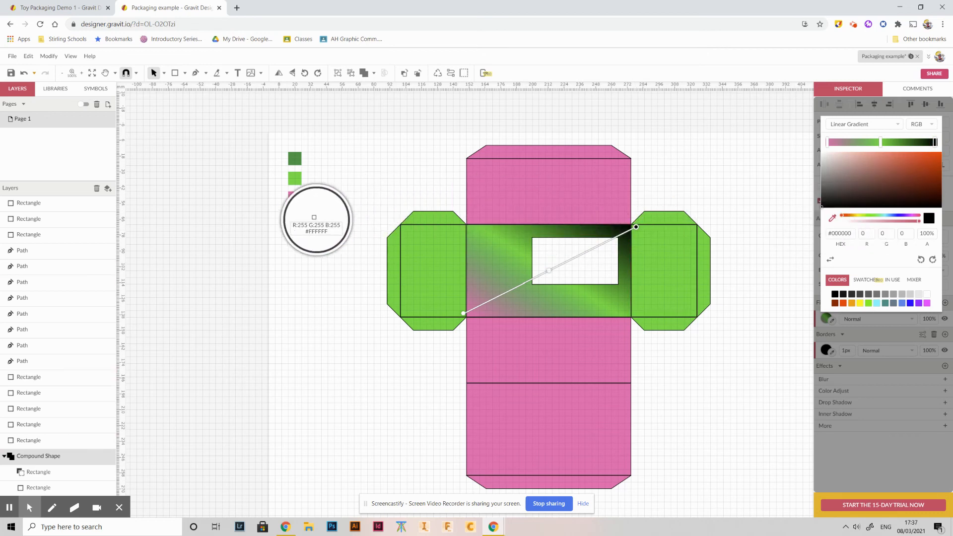
pyautogui.click(301, 204)
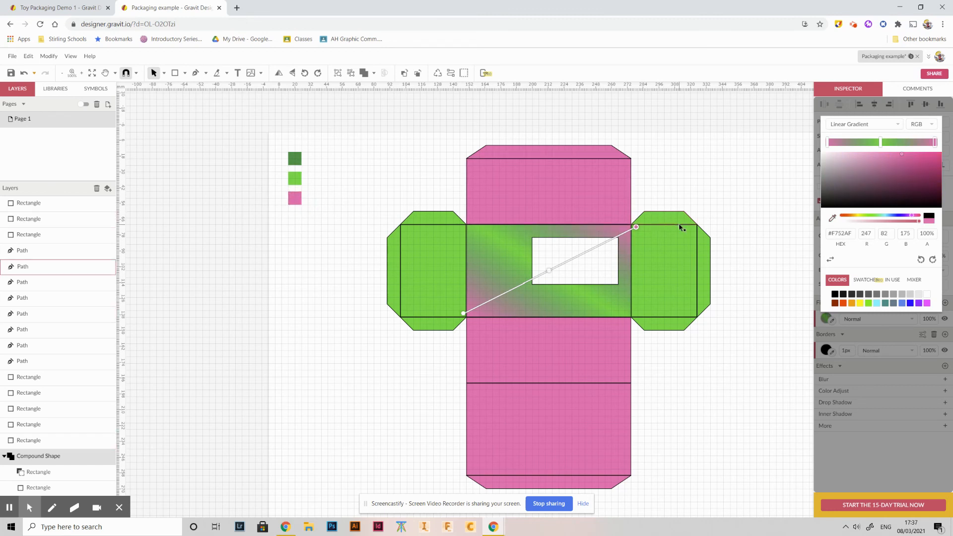
# Shorten the front panel's gradient line by moving both ends inward from the panel's corners, keeping it diagonal.
pyautogui.click(636, 228)
pyautogui.moveTo(636, 228); pyautogui.dragTo(633, 230)
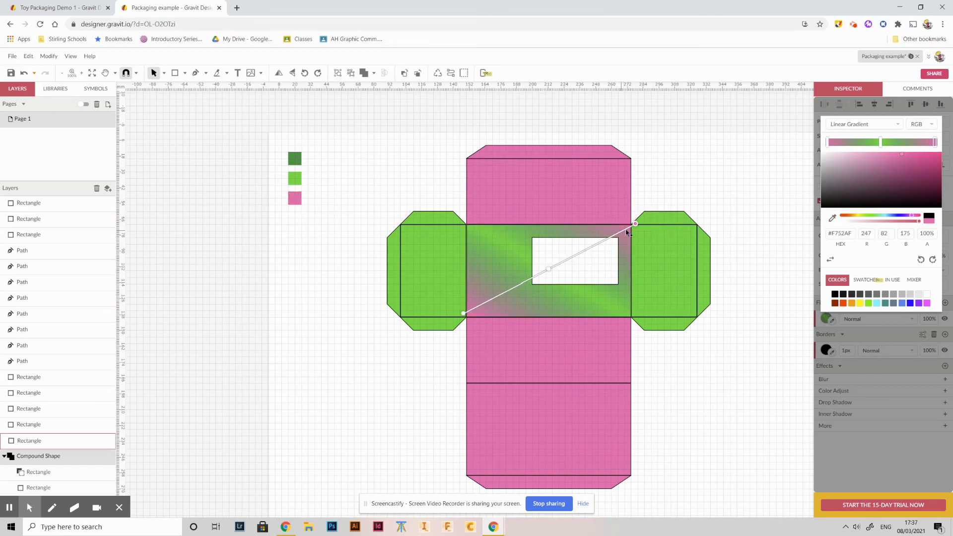
pyautogui.moveTo(635, 224)
pyautogui.mouseDown()
pyautogui.moveTo(609, 245)
pyautogui.moveTo(619, 241)
pyautogui.mouseUp()
pyautogui.moveTo(463, 314); pyautogui.dragTo(491, 304)
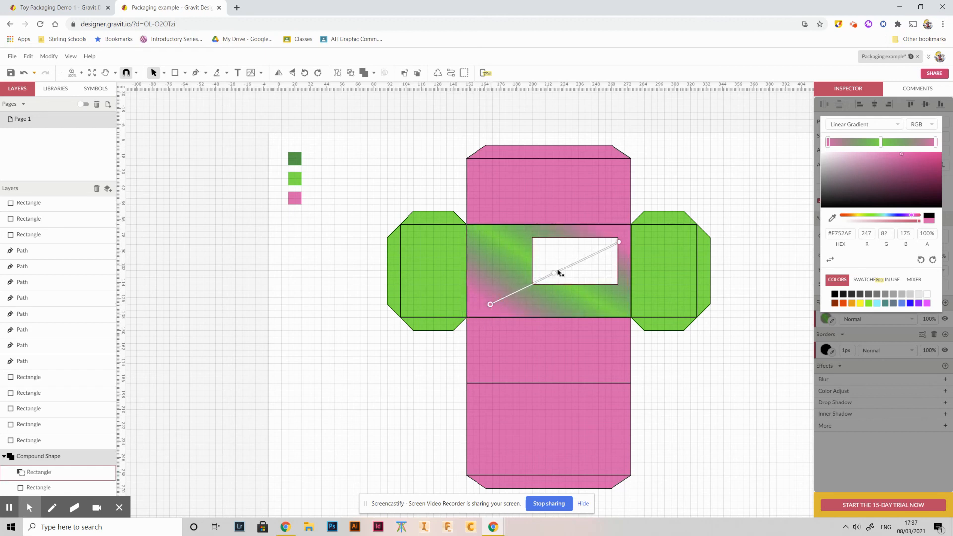
# Widen the front gradient's green band by shifting the middle stop towards the lower-left and adding a second light green swatch stop beside it.
pyautogui.moveTo(554, 274)
pyautogui.mouseDown()
pyautogui.moveTo(575, 266)
pyautogui.moveTo(539, 287)
pyautogui.moveTo(561, 276)
pyautogui.mouseUp()
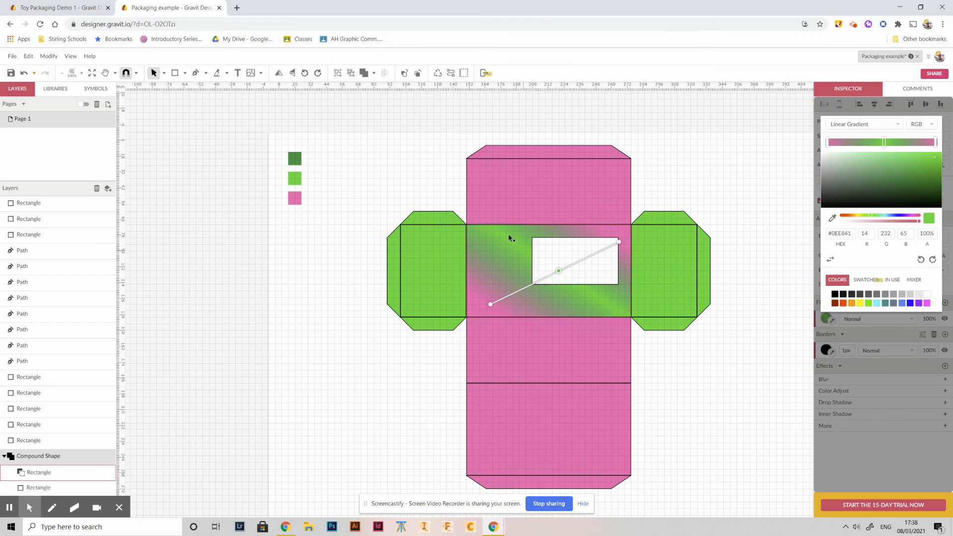
pyautogui.moveTo(558, 271); pyautogui.dragTo(549, 276)
pyautogui.click(561, 270)
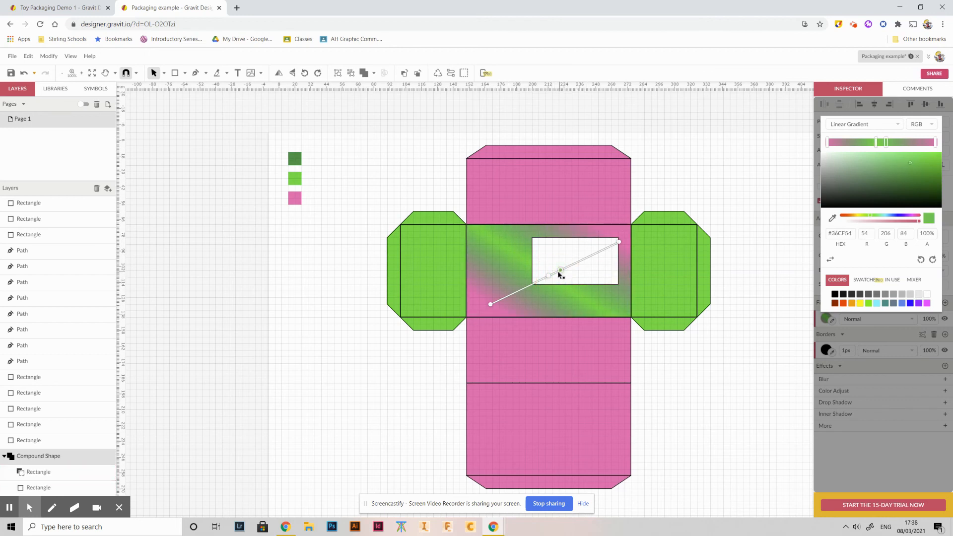
pyautogui.click(832, 218)
pyautogui.click(294, 178)
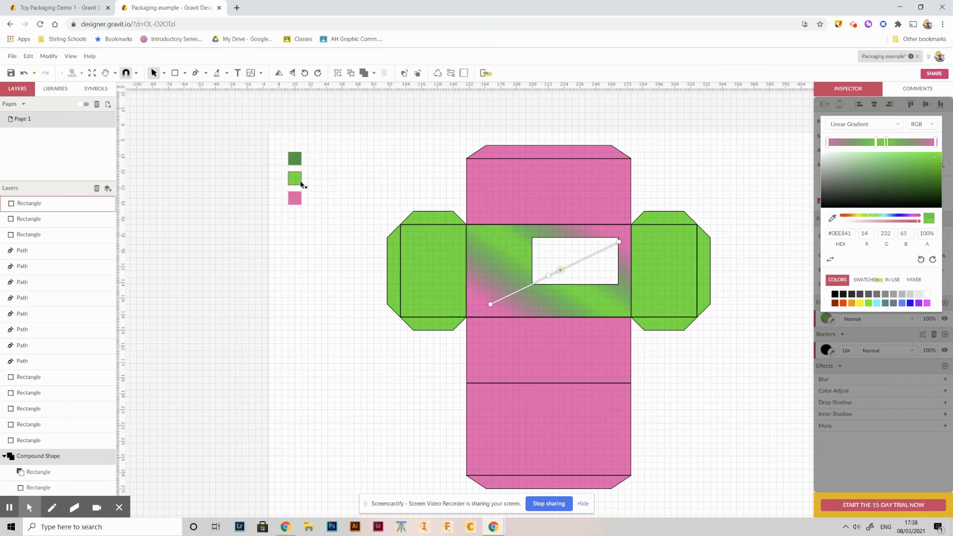
pyautogui.moveTo(561, 270)
pyautogui.mouseDown()
pyautogui.moveTo(524, 291)
pyautogui.moveTo(565, 271)
pyautogui.mouseUp()
pyautogui.click(567, 270)
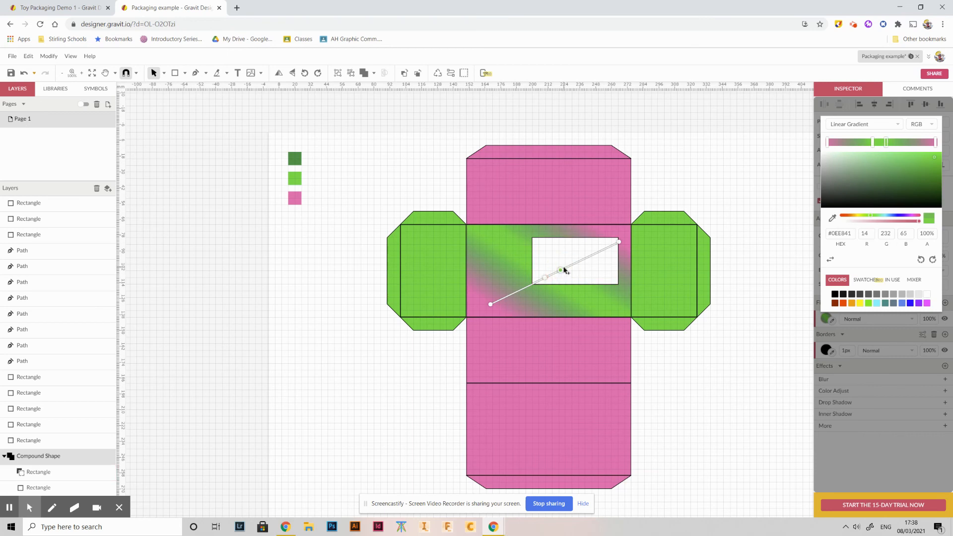
# Compare the net's front and back panel colouring with the working rough sketch in Google Slides, then return to Gravit Designer.
pyautogui.hotkey('alt', 'Tab')
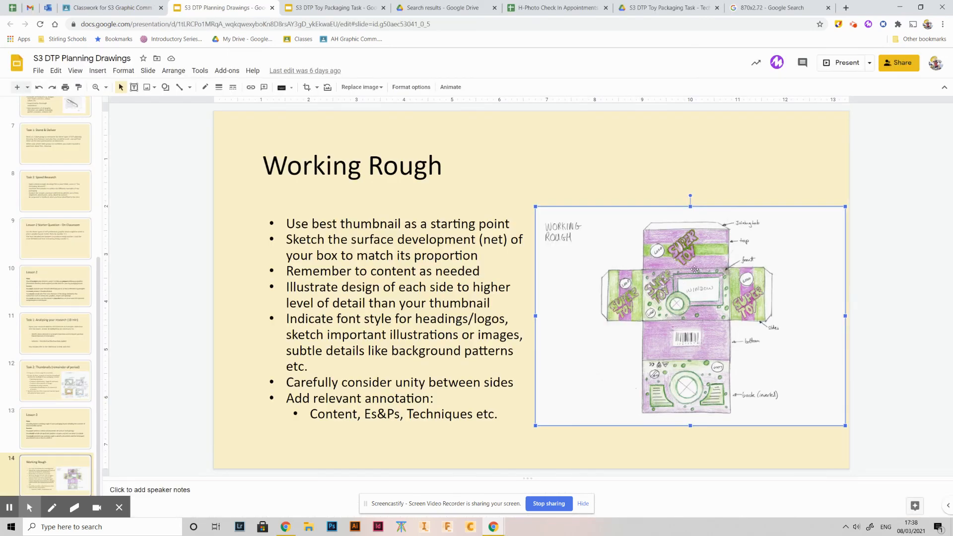
pyautogui.hotkey('alt', 'Tab')
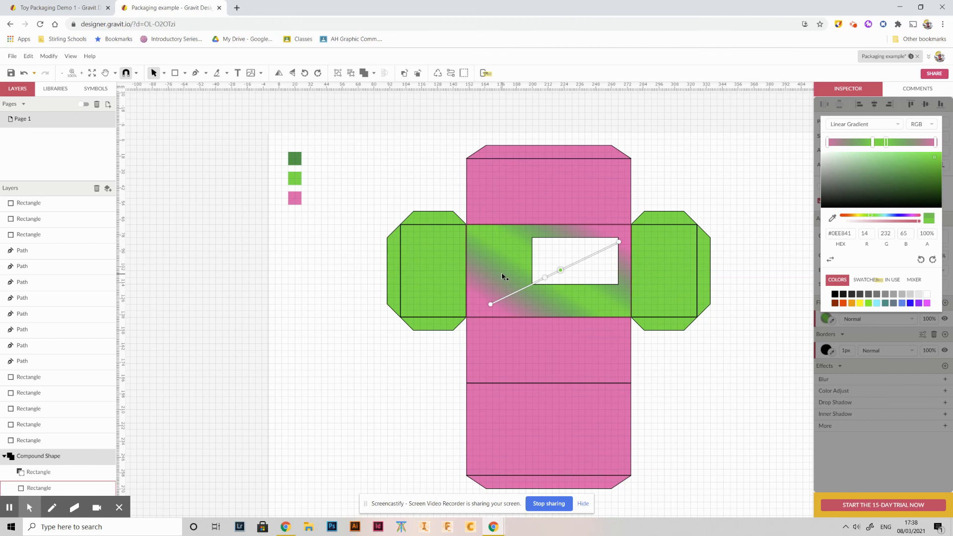
pyautogui.hotkey('alt', 'Tab')
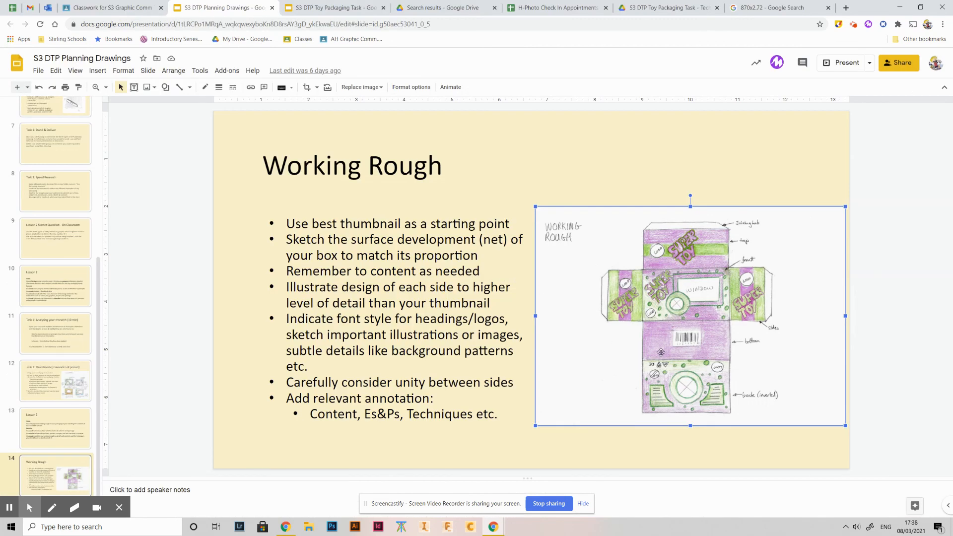
pyautogui.hotkey('alt', 'Tab')
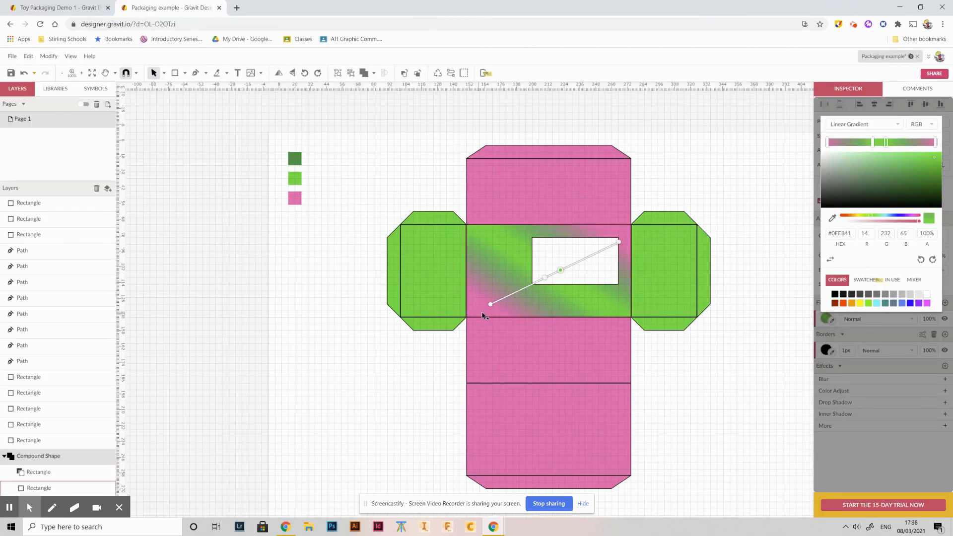
pyautogui.hotkey('alt', 'Tab')
pyautogui.hotkey('alt', 'Tab')
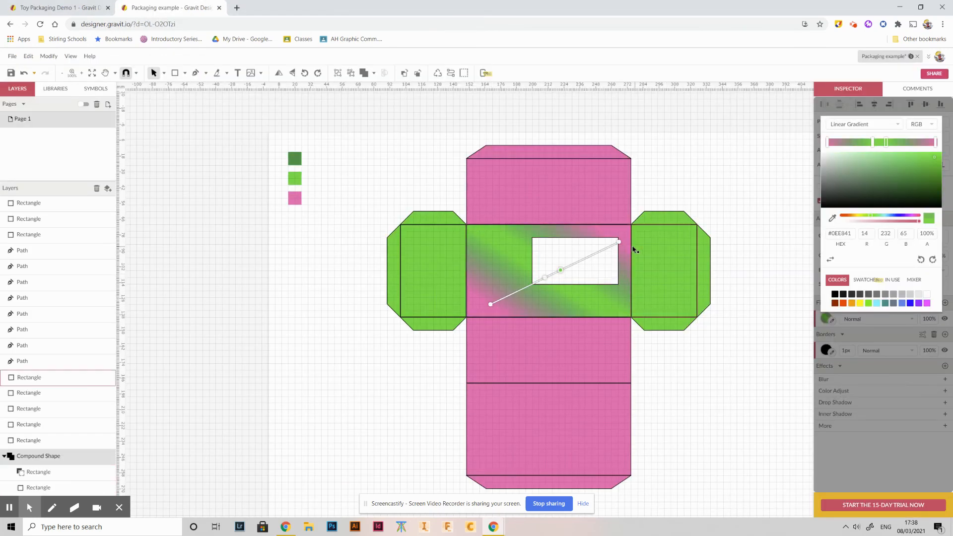
pyautogui.hotkey('alt', 'Tab')
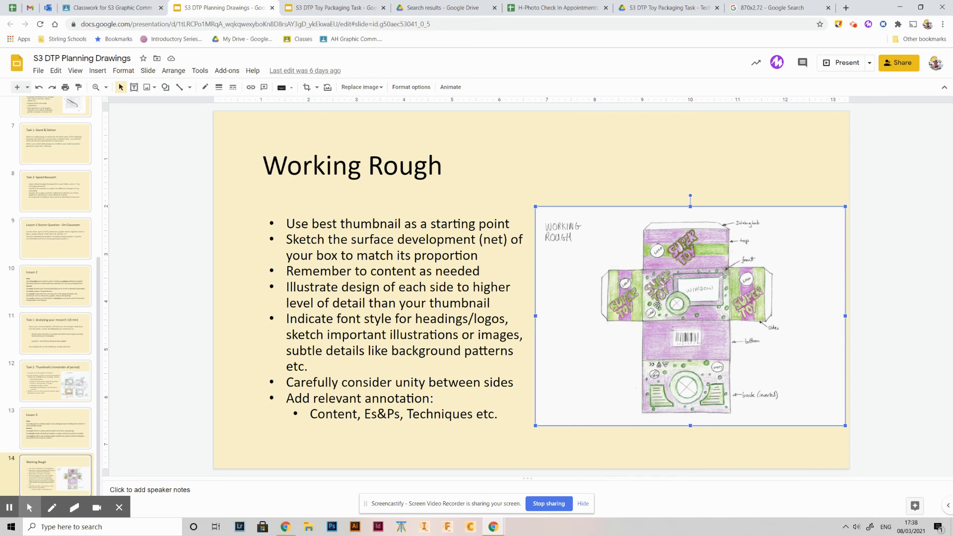
pyautogui.hotkey('alt', 'Tab')
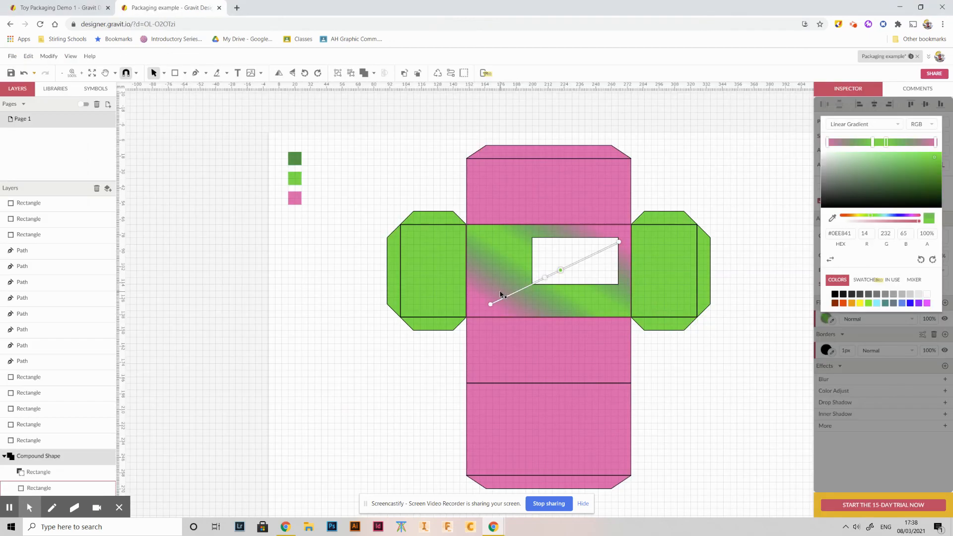
pyautogui.hotkey('alt', 'Tab')
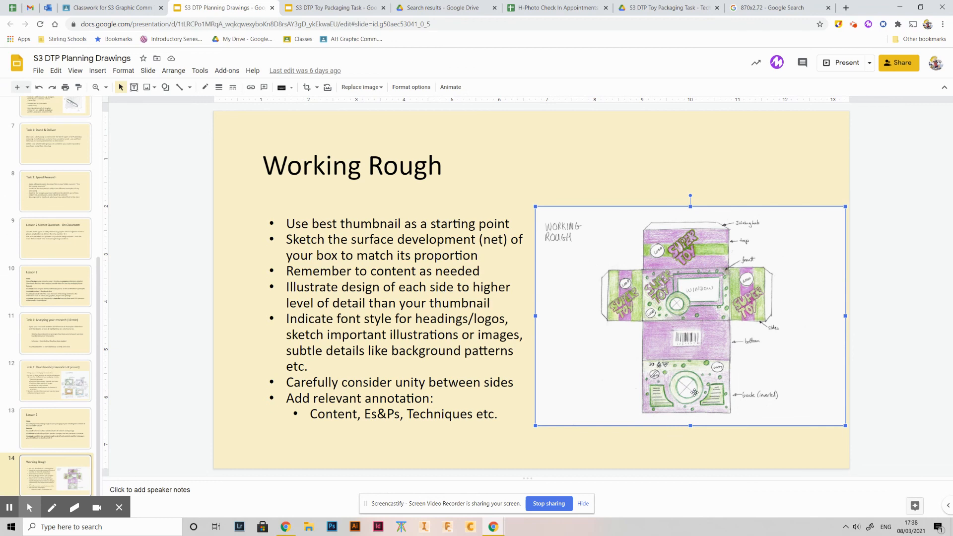
pyautogui.hotkey('alt', 'Tab')
pyautogui.click(527, 407)
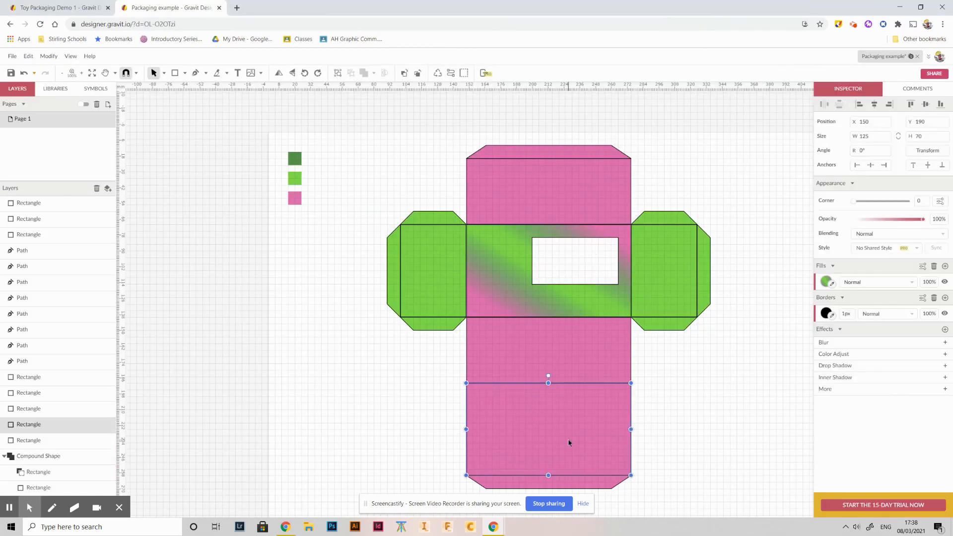
pyautogui.click(825, 282)
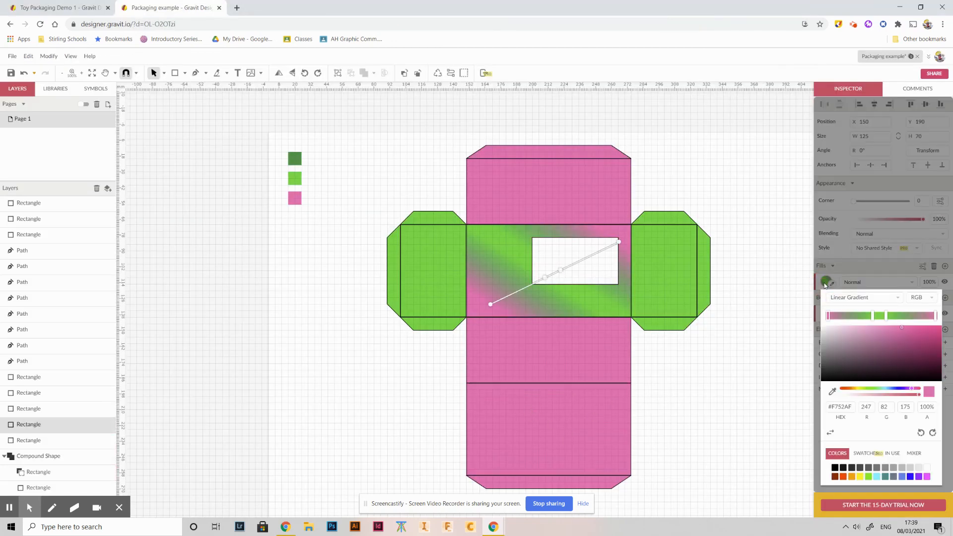
pyautogui.click(593, 416)
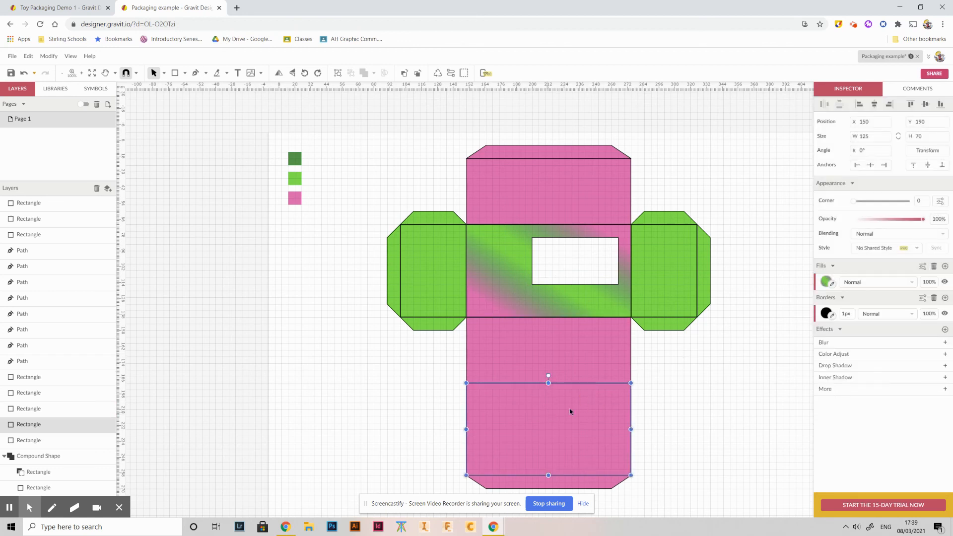
pyautogui.click(675, 390)
pyautogui.click(579, 443)
pyautogui.click(704, 365)
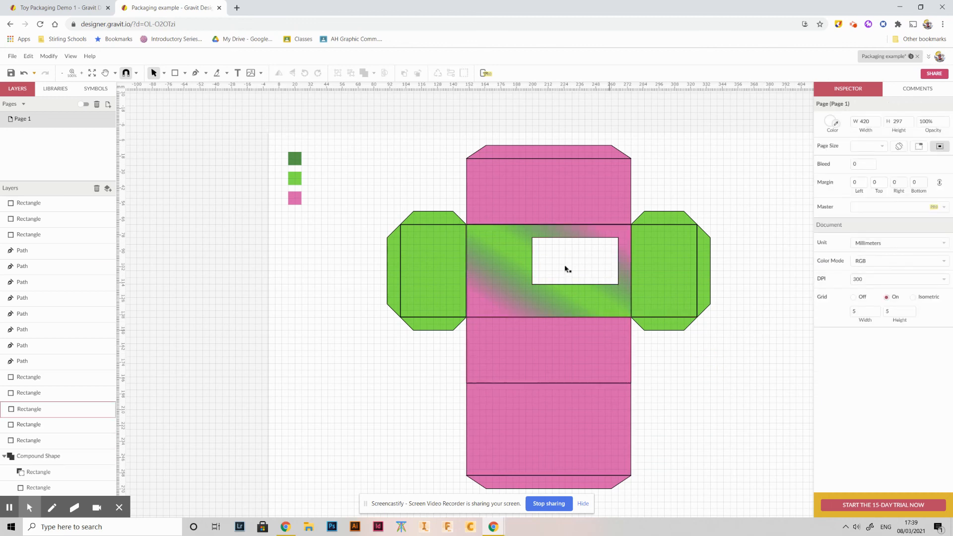
# Change the fill of the back panel, the lowest large rectangle of the net, to a radial gradient.
pyautogui.click(579, 436)
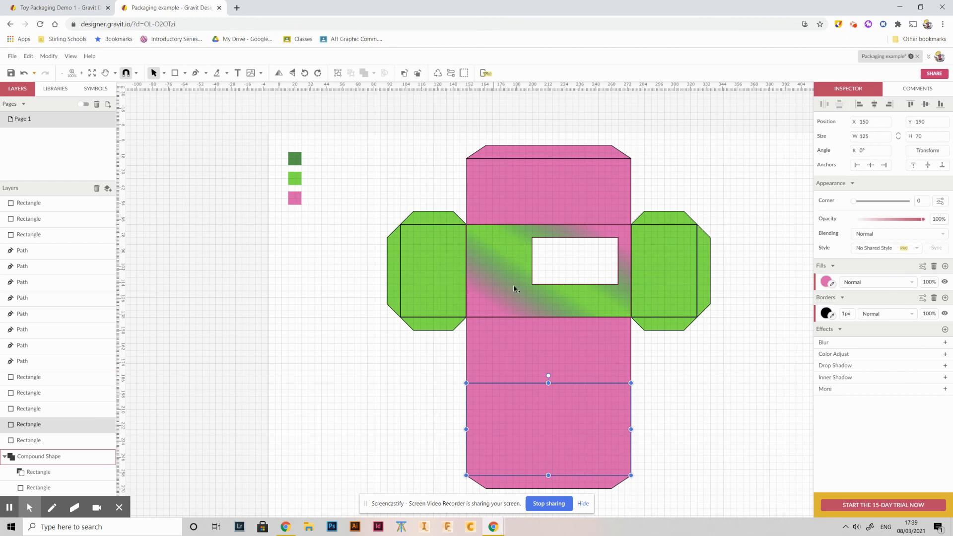
pyautogui.click(831, 285)
pyautogui.click(864, 298)
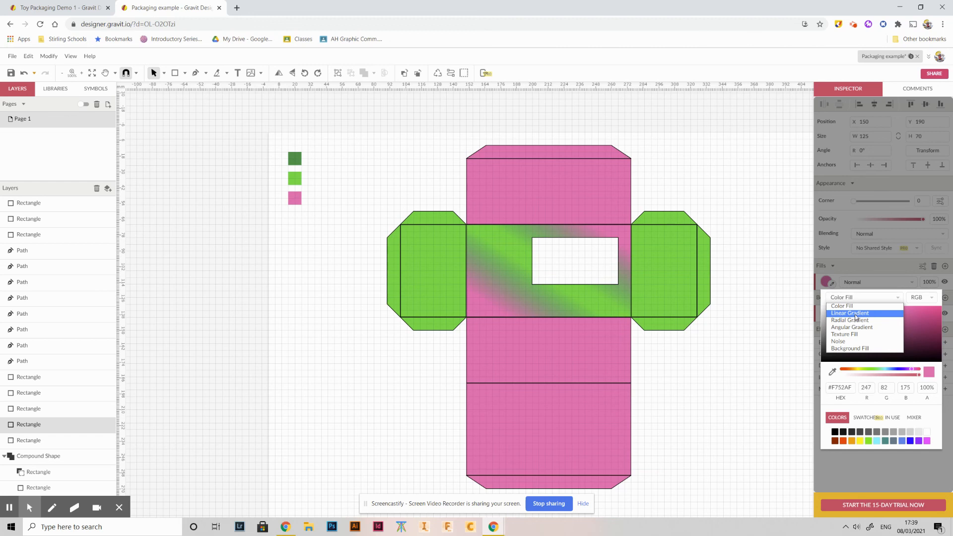
pyautogui.click(858, 322)
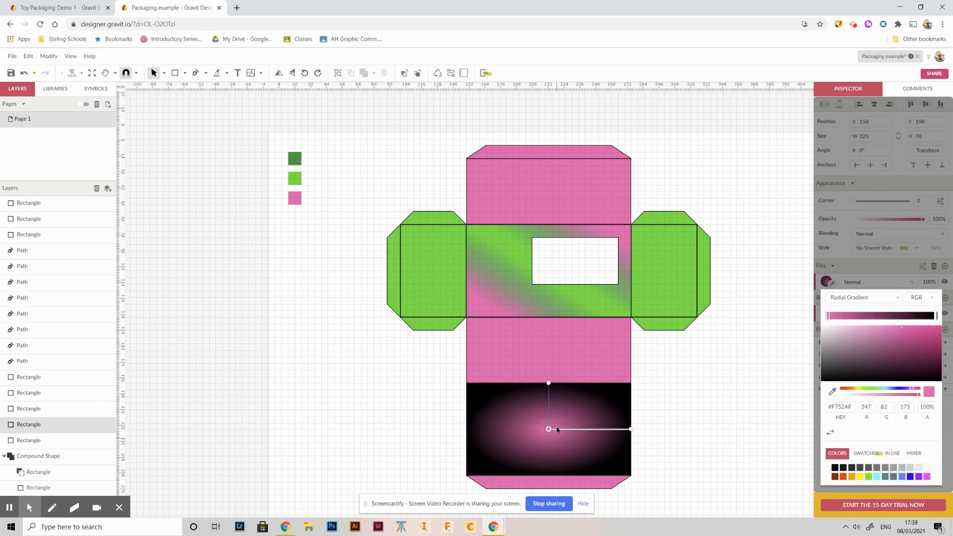
# Check the working rough, then colour the back panel radial gradient's outer stop with the light green swatch.
pyautogui.click(631, 430)
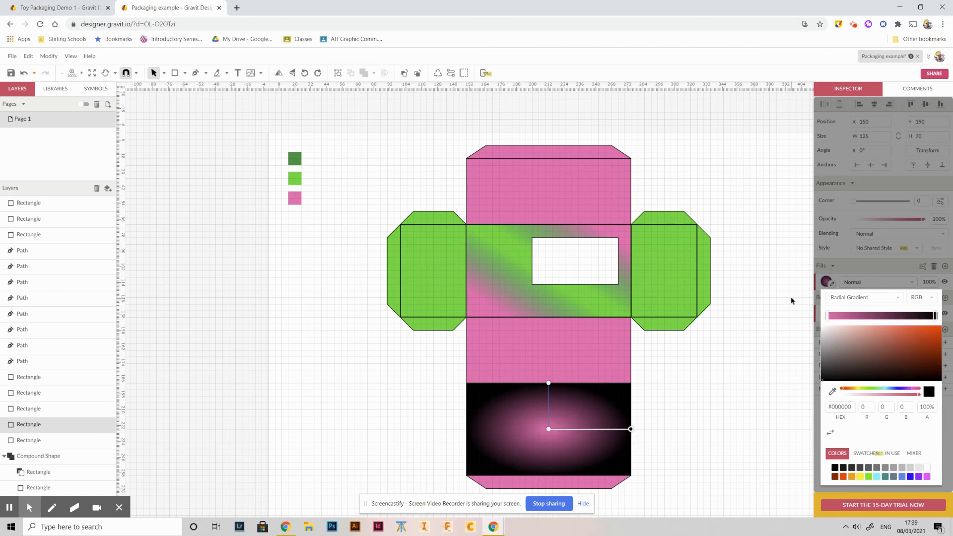
pyautogui.hotkey('alt', 'Tab')
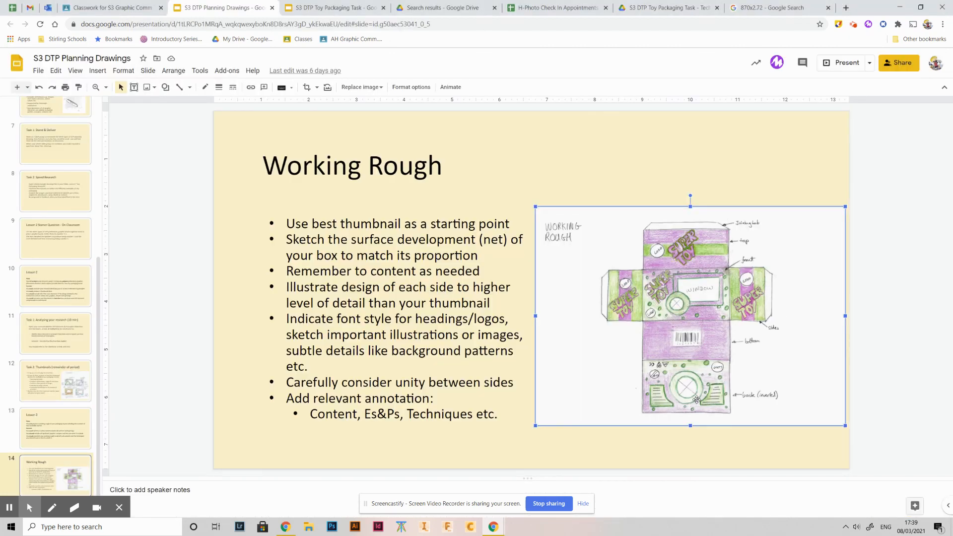
pyautogui.hotkey('alt', 'Tab')
pyautogui.click(833, 394)
pyautogui.click(297, 184)
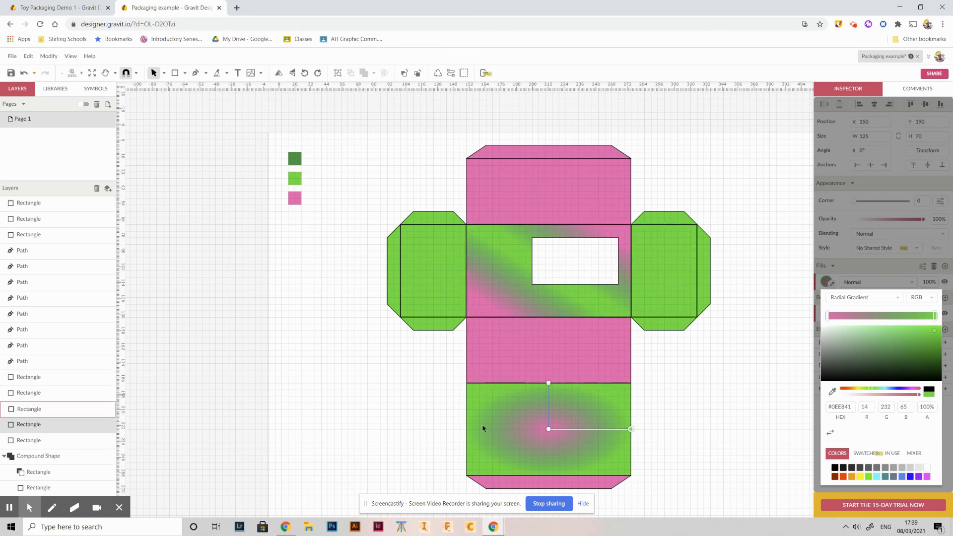
# Move the radial gradient's centre slightly lower on the back panel and extend its horizontal and vertical radii beyond the panel's edges.
pyautogui.moveTo(548, 433)
pyautogui.mouseDown()
pyautogui.moveTo(547, 447)
pyautogui.moveTo(502, 457)
pyautogui.moveTo(553, 428)
pyautogui.mouseUp()
pyautogui.moveTo(549, 383)
pyautogui.mouseDown()
pyautogui.moveTo(534, 394)
pyautogui.moveTo(558, 392)
pyautogui.moveTo(550, 394)
pyautogui.mouseUp()
pyautogui.moveTo(551, 435)
pyautogui.mouseDown()
pyautogui.moveTo(557, 442)
pyautogui.moveTo(539, 441)
pyautogui.moveTo(551, 435)
pyautogui.mouseUp()
pyautogui.moveTo(631, 438); pyautogui.dragTo(664, 440)
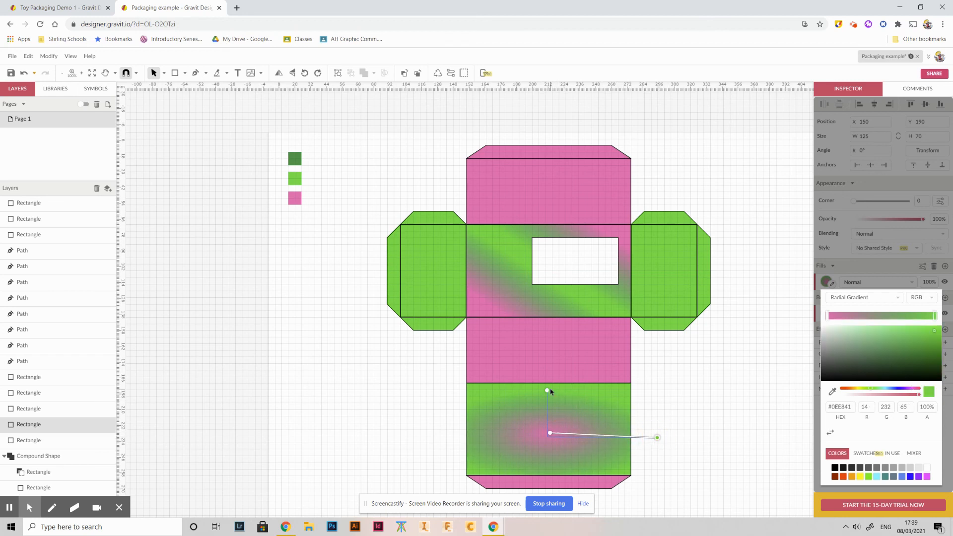
pyautogui.moveTo(548, 392); pyautogui.dragTo(549, 375)
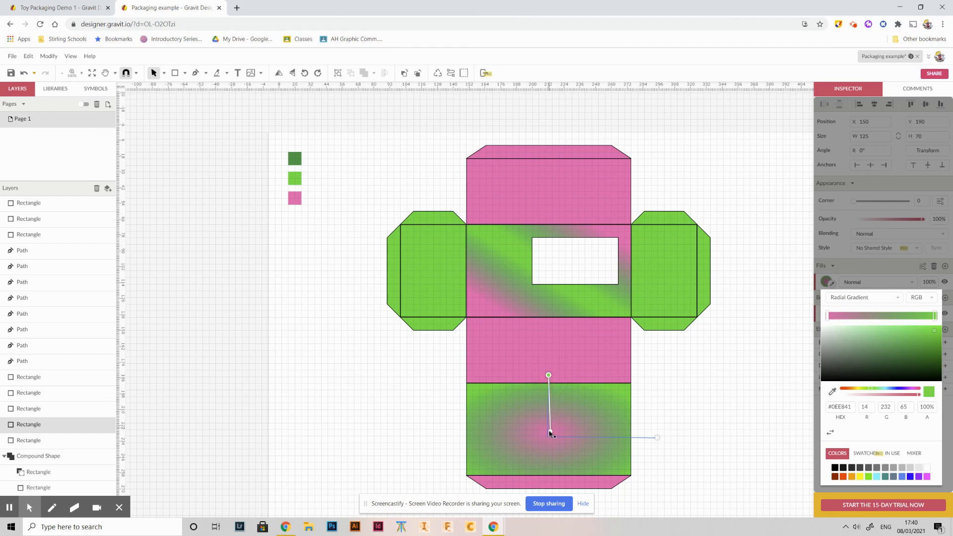
pyautogui.click(549, 437)
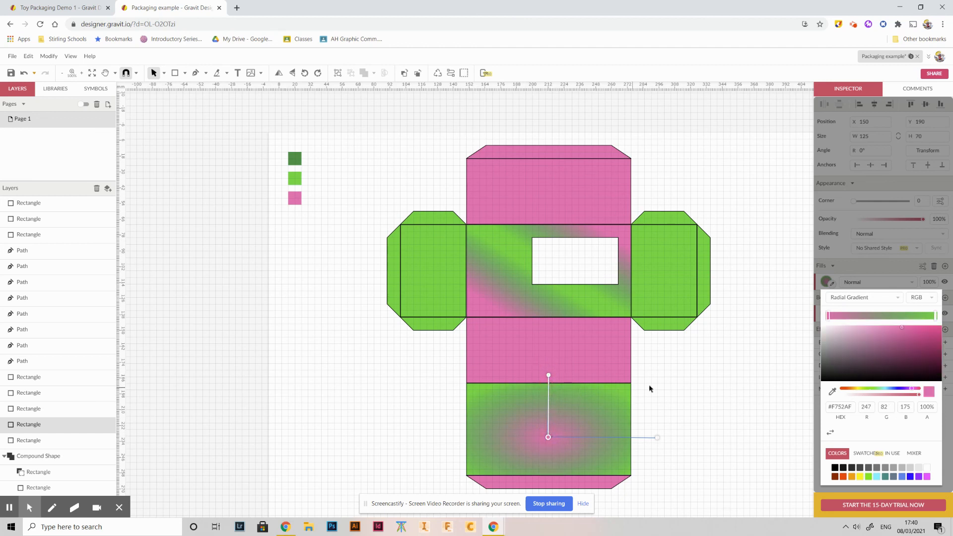
pyautogui.click(573, 423)
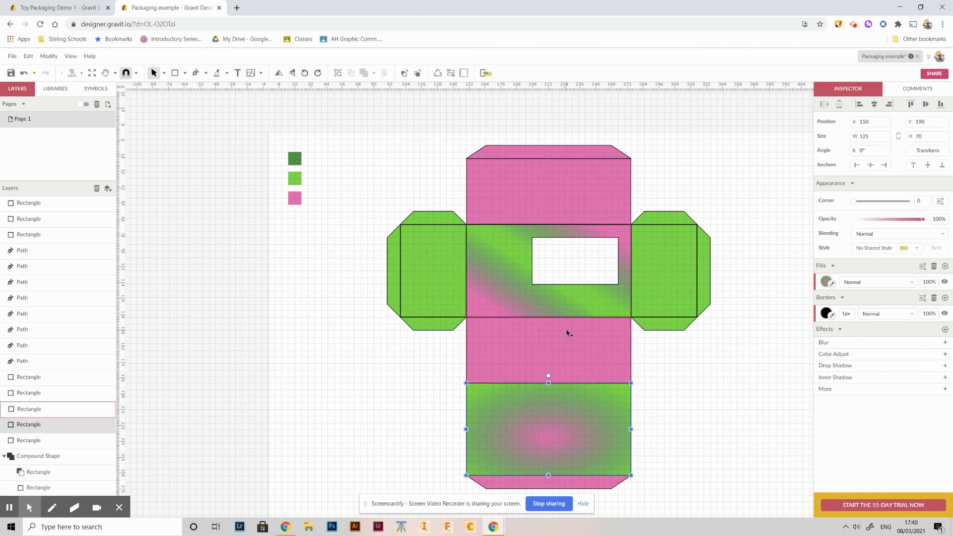
# Check the coloured net against the working rough in Google Slides, then save the packaging design.
pyautogui.scroll(-2, 567, 333)
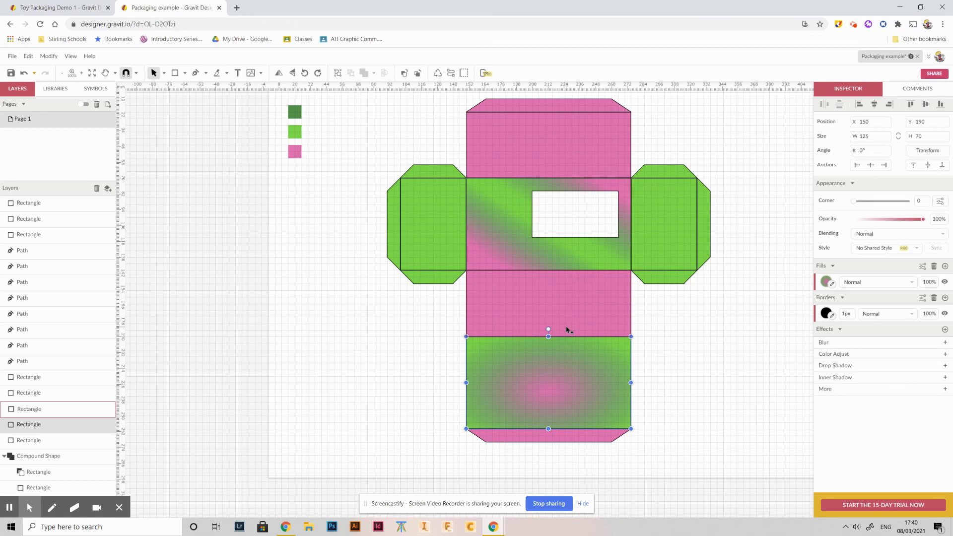
pyautogui.hotkey('alt', 'Tab')
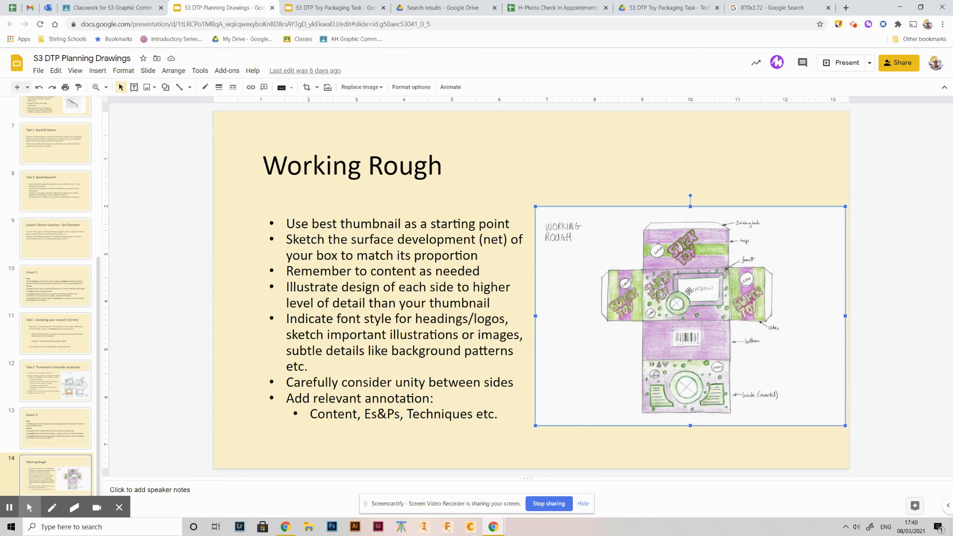
pyautogui.hotkey('alt', 'Tab')
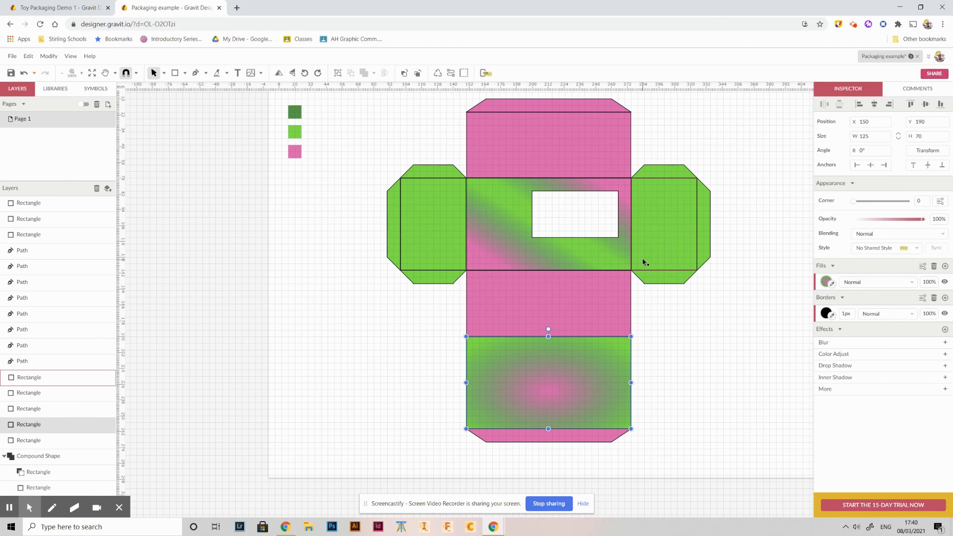
pyautogui.click(11, 74)
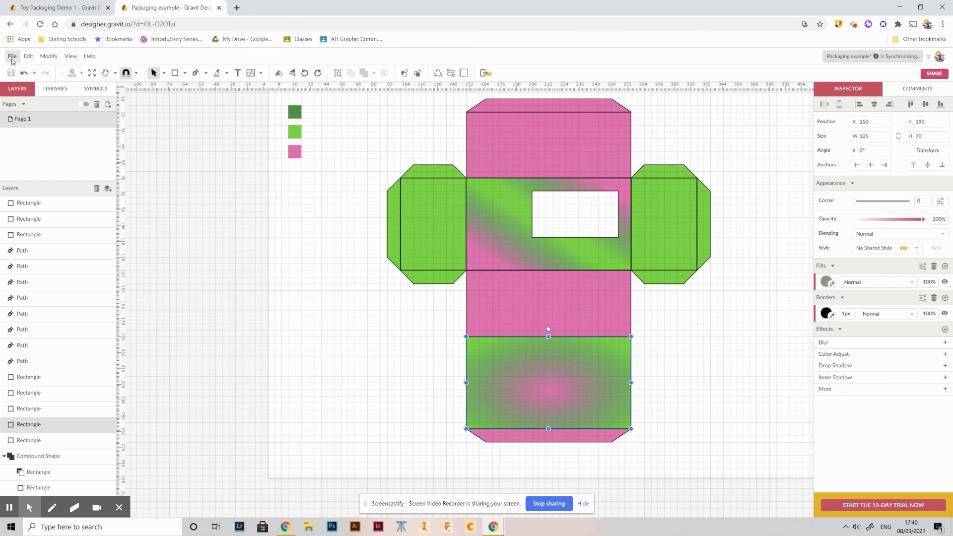
pyautogui.click(12, 56)
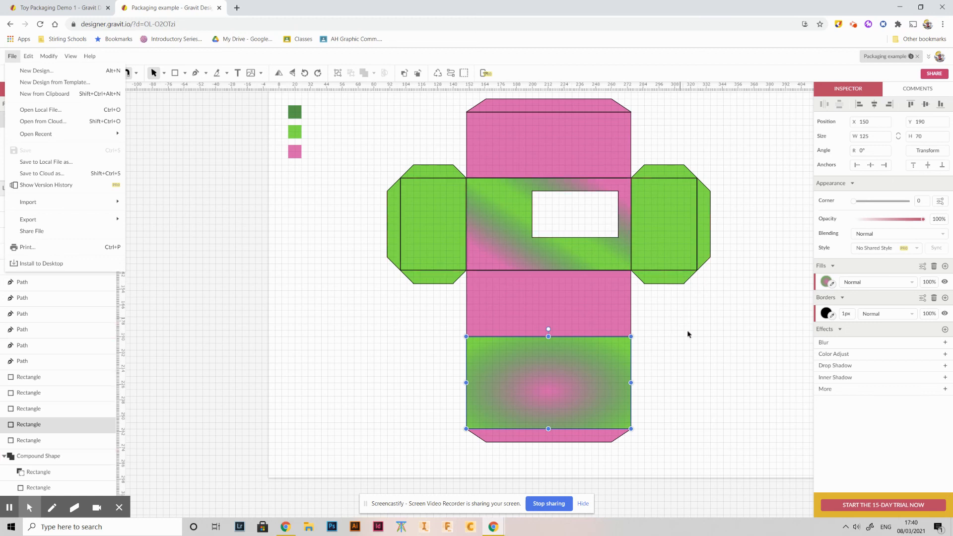
pyautogui.click(723, 354)
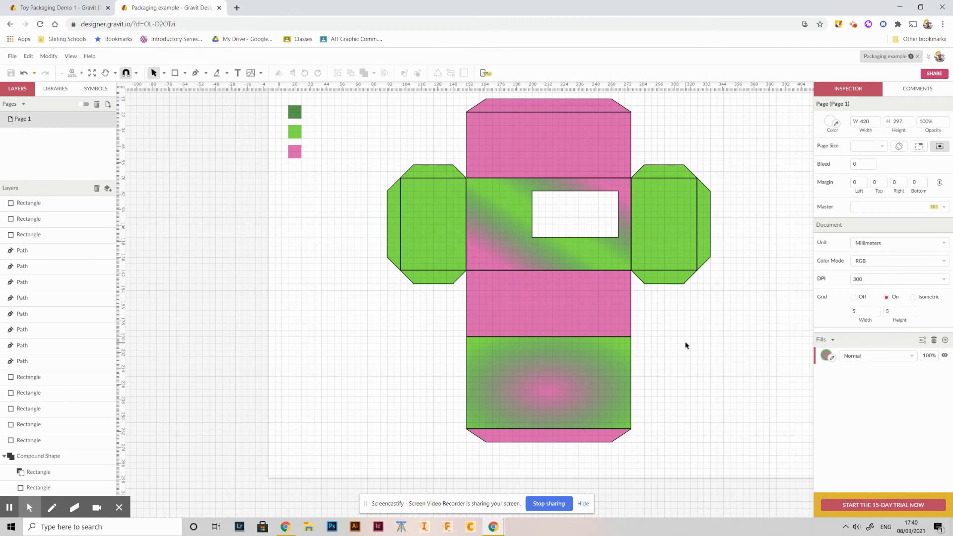
pyautogui.scroll(2, 685, 346)
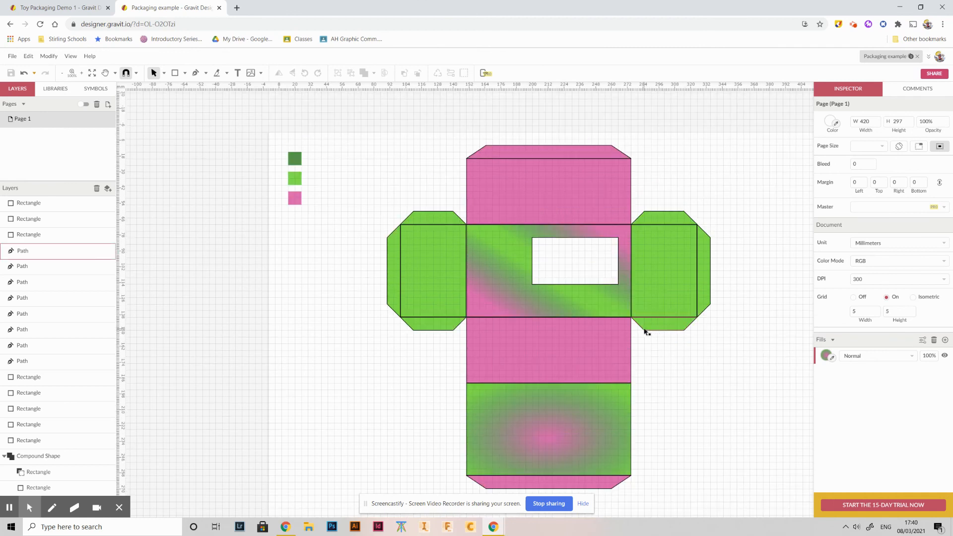